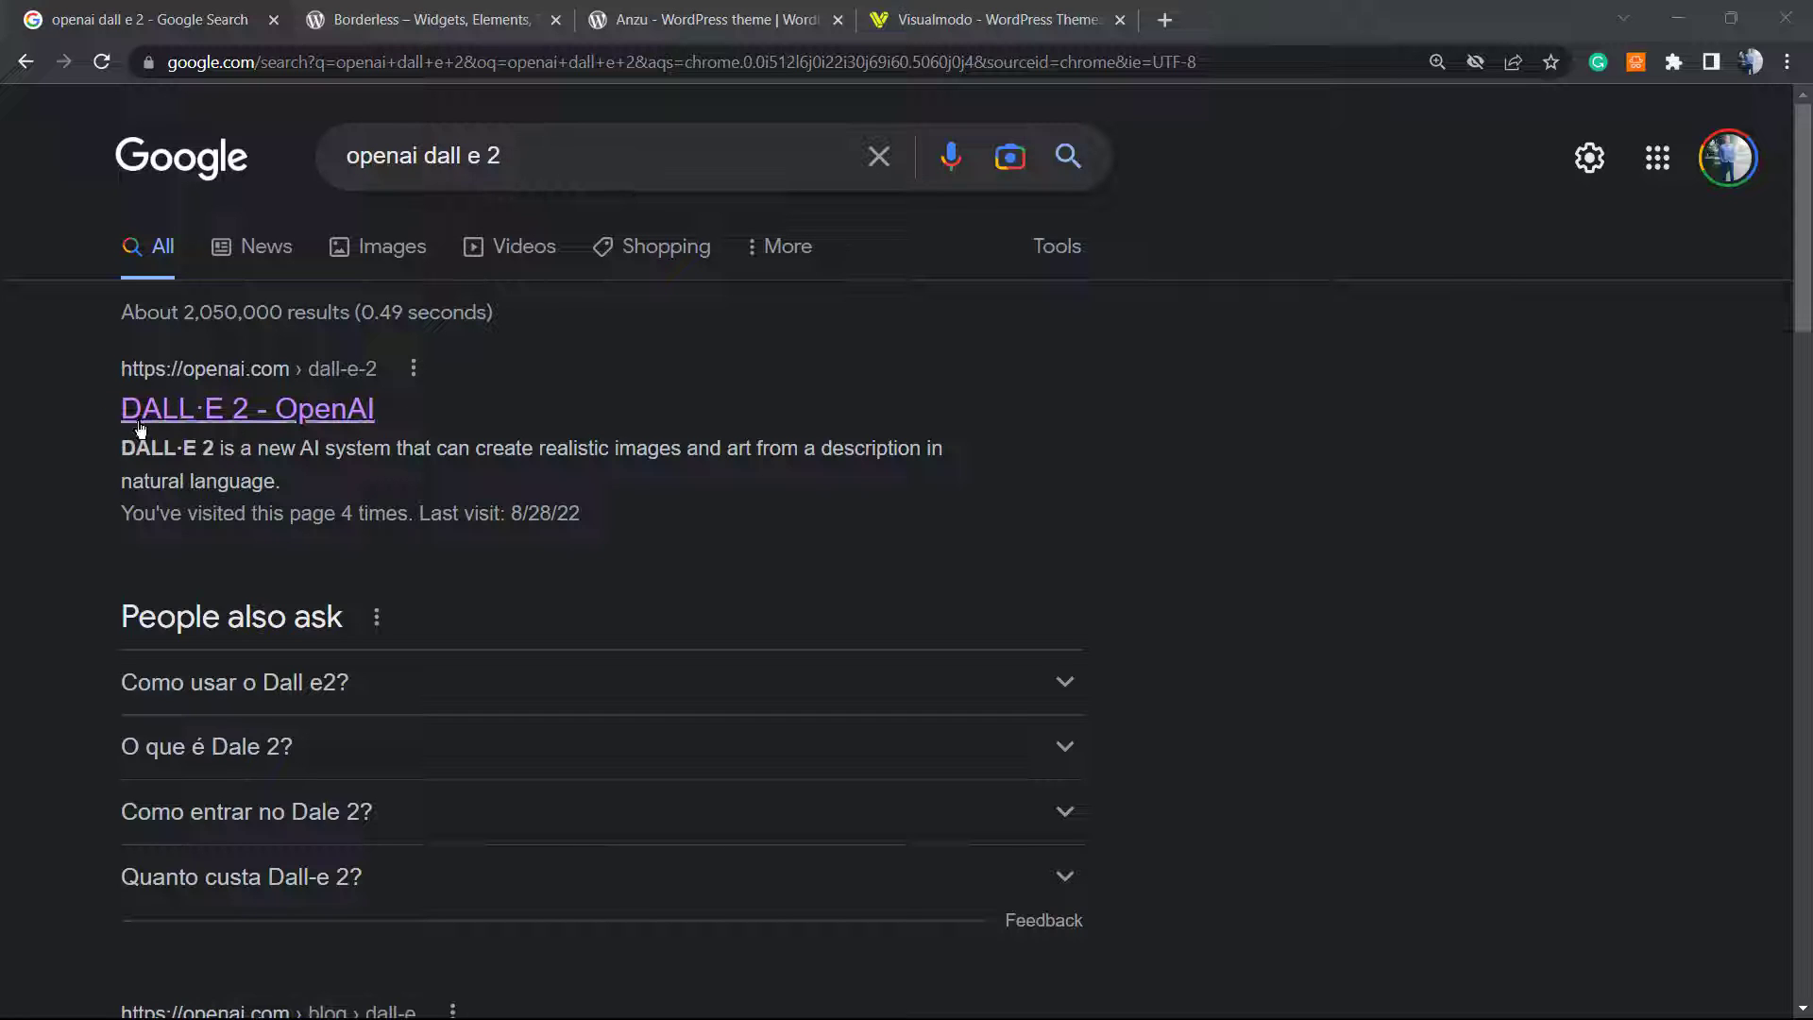
Open the 'DALL·E 2 - OpenAI' search result and browse down to the realistic edits demo.
left_click(206, 417)
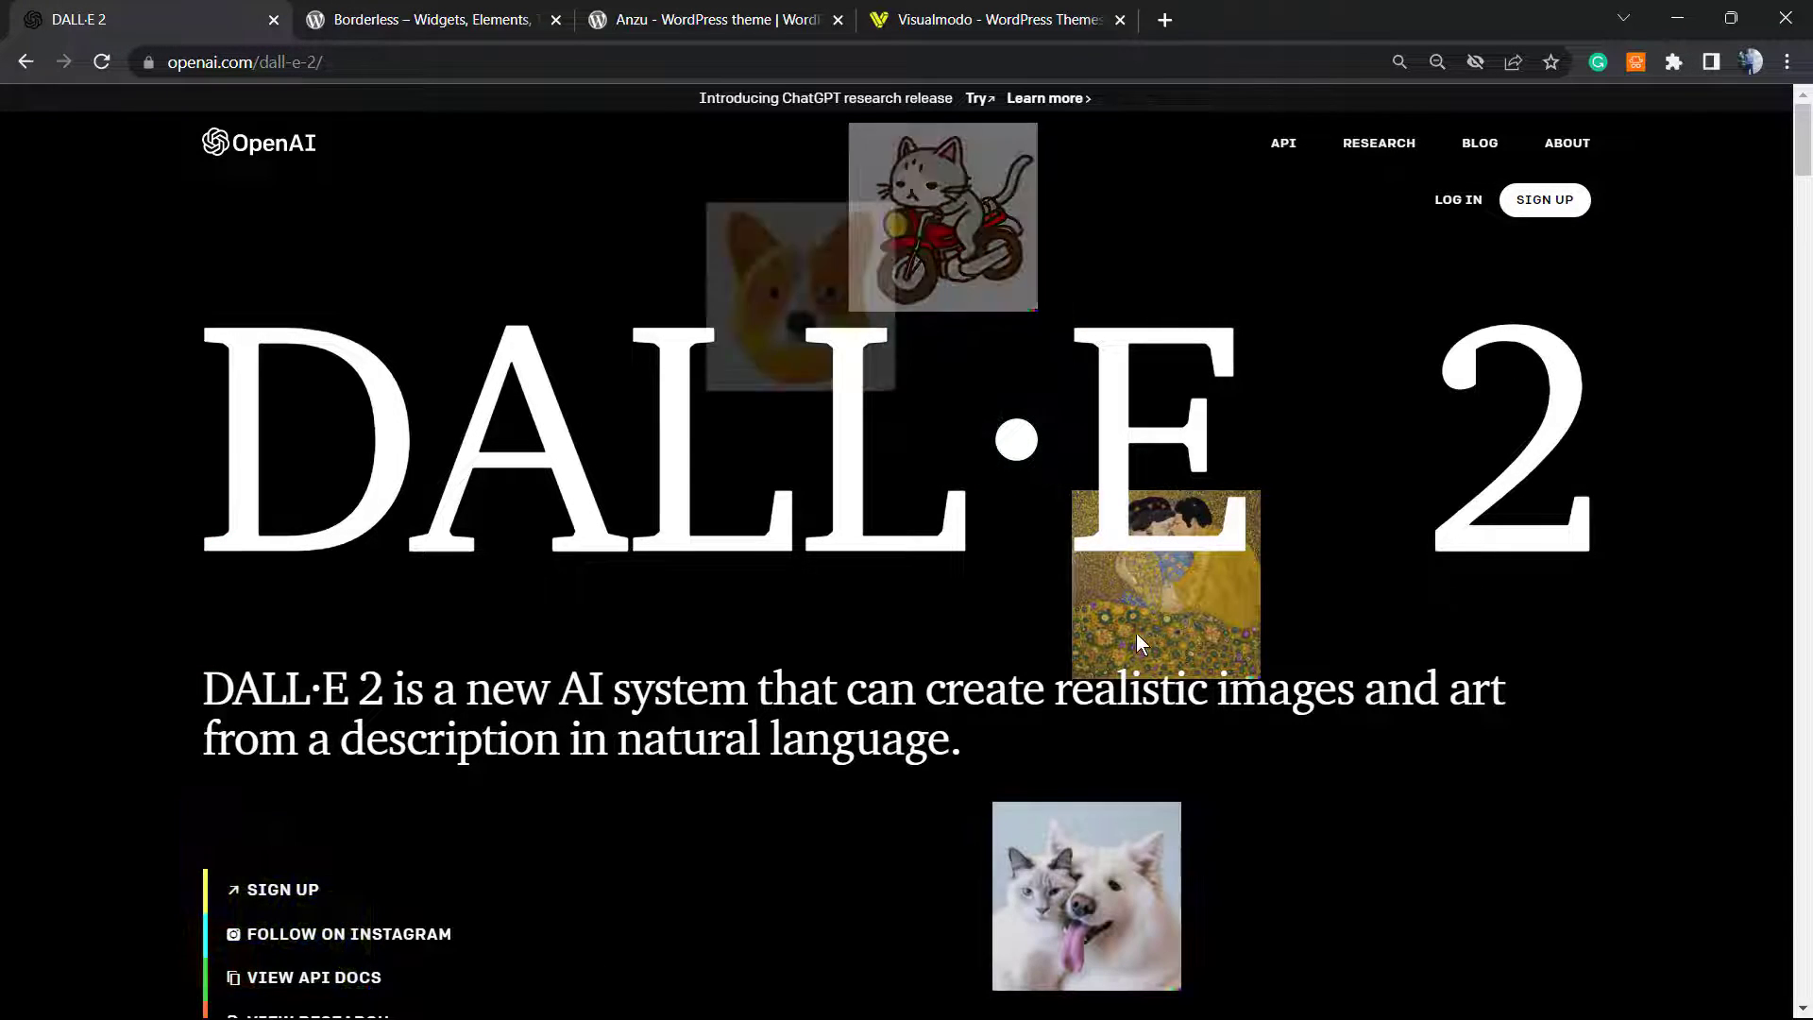
scroll(1119, 633, "down", 2)
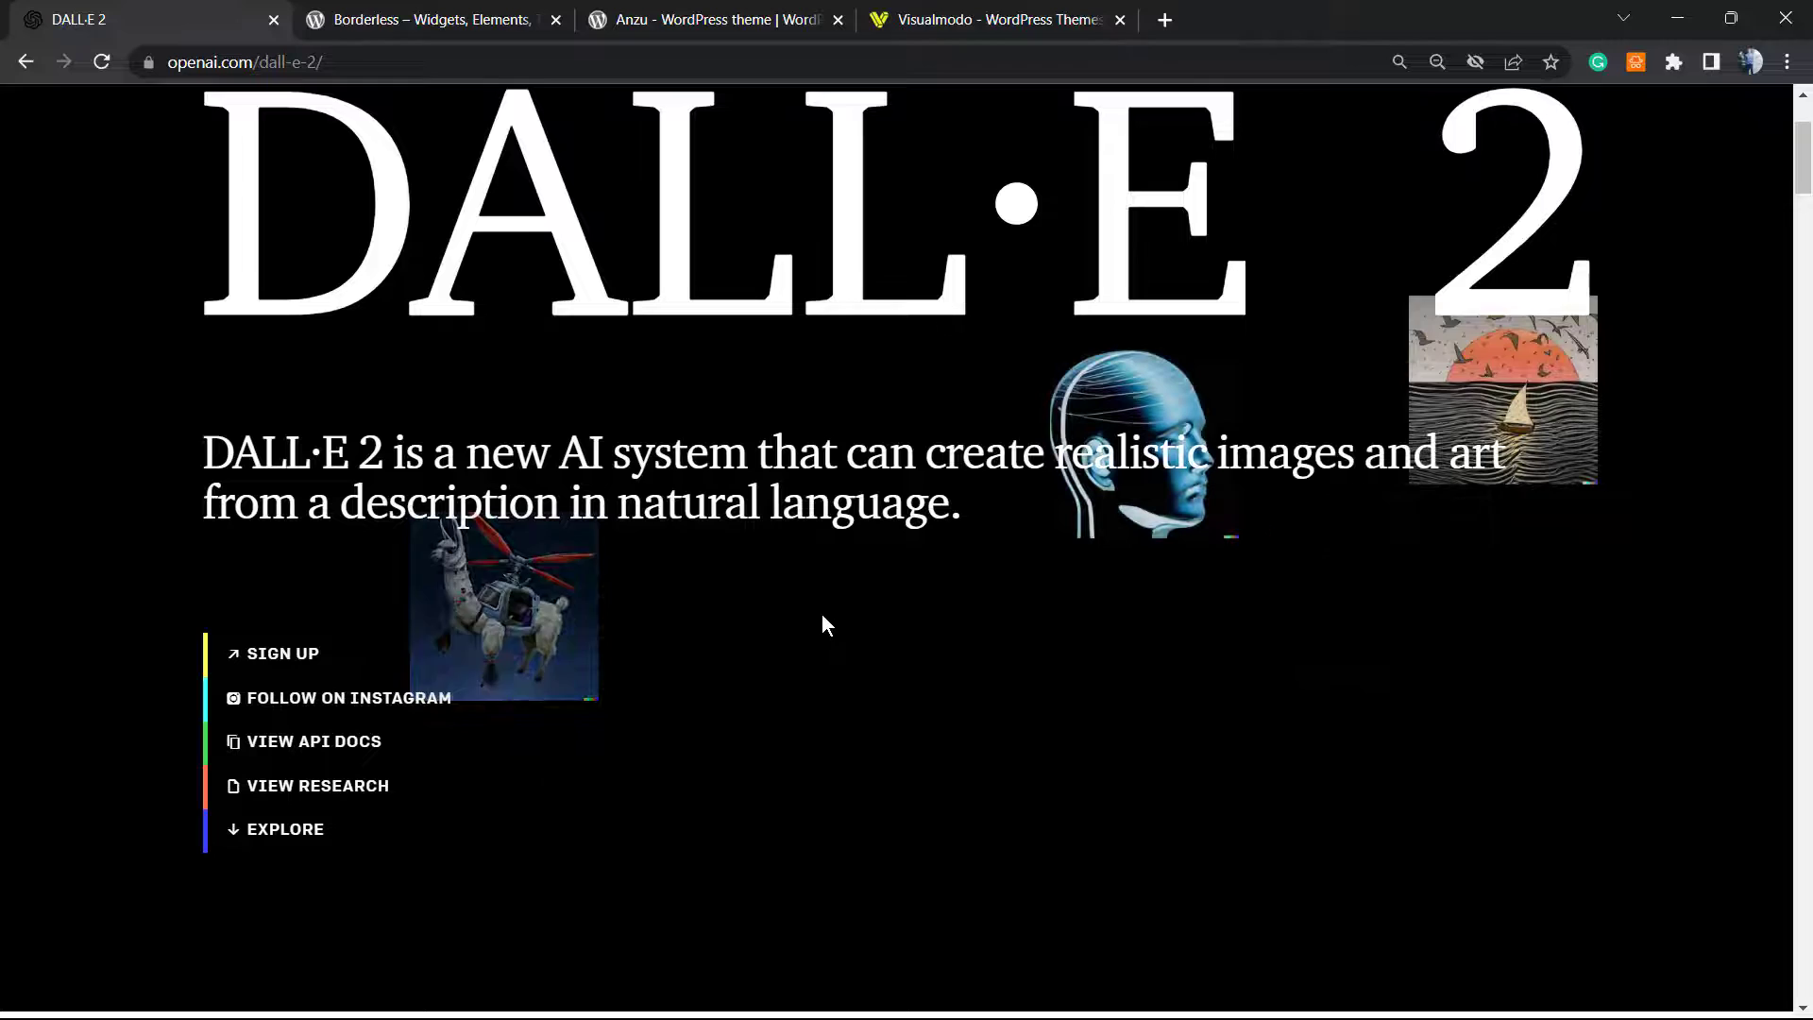
scroll(823, 613, "down", 2)
scroll(821, 625, "down", 3)
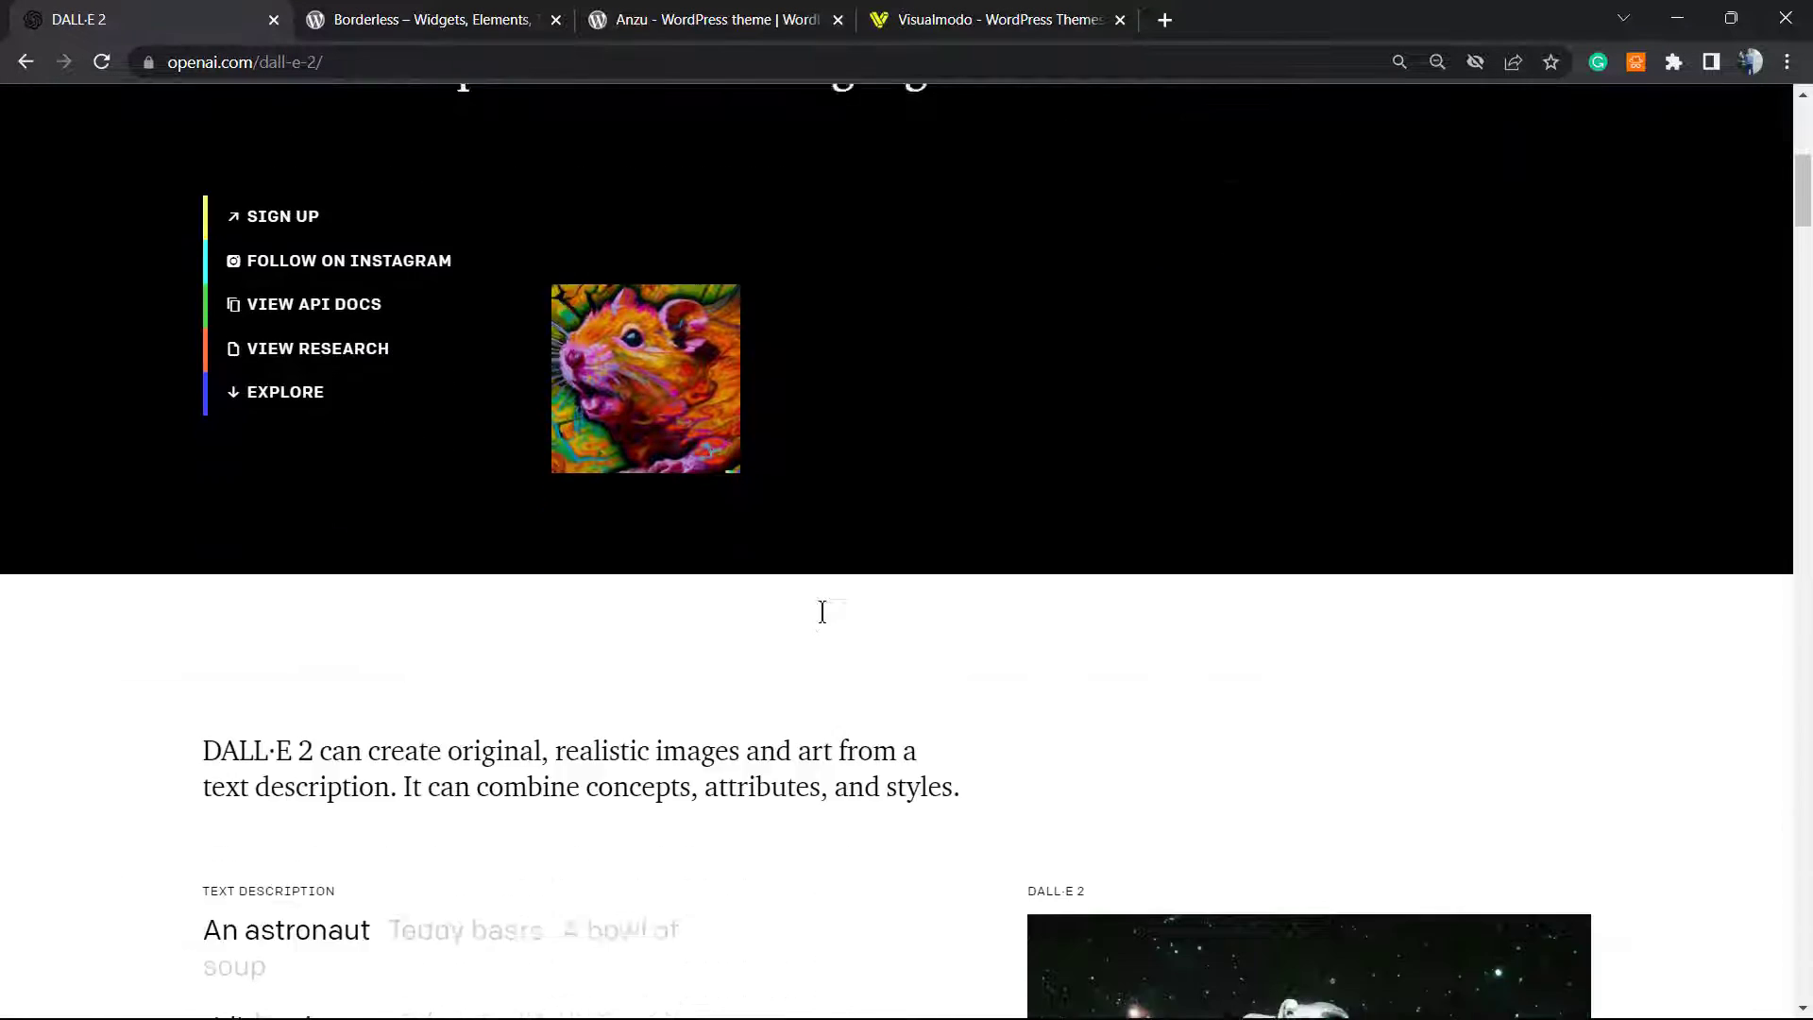
scroll(824, 623, "down", 3)
scroll(819, 625, "down", 1)
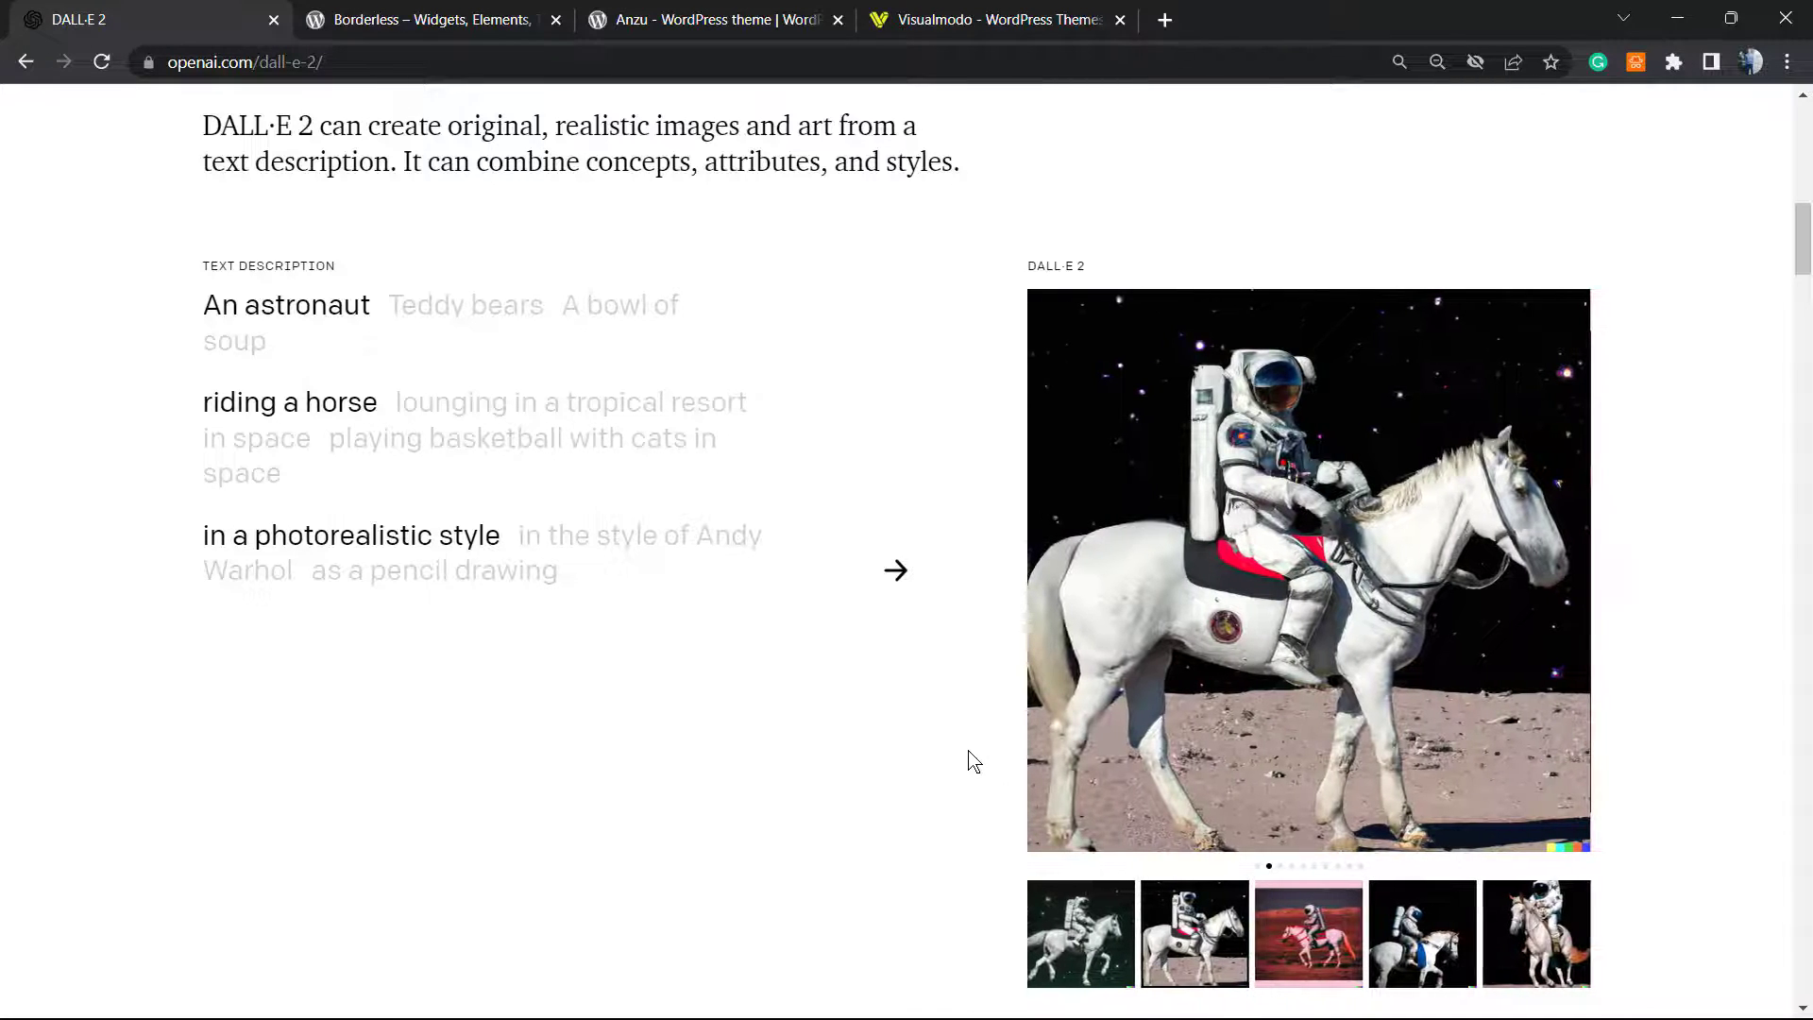
scroll(923, 657, "up", 3)
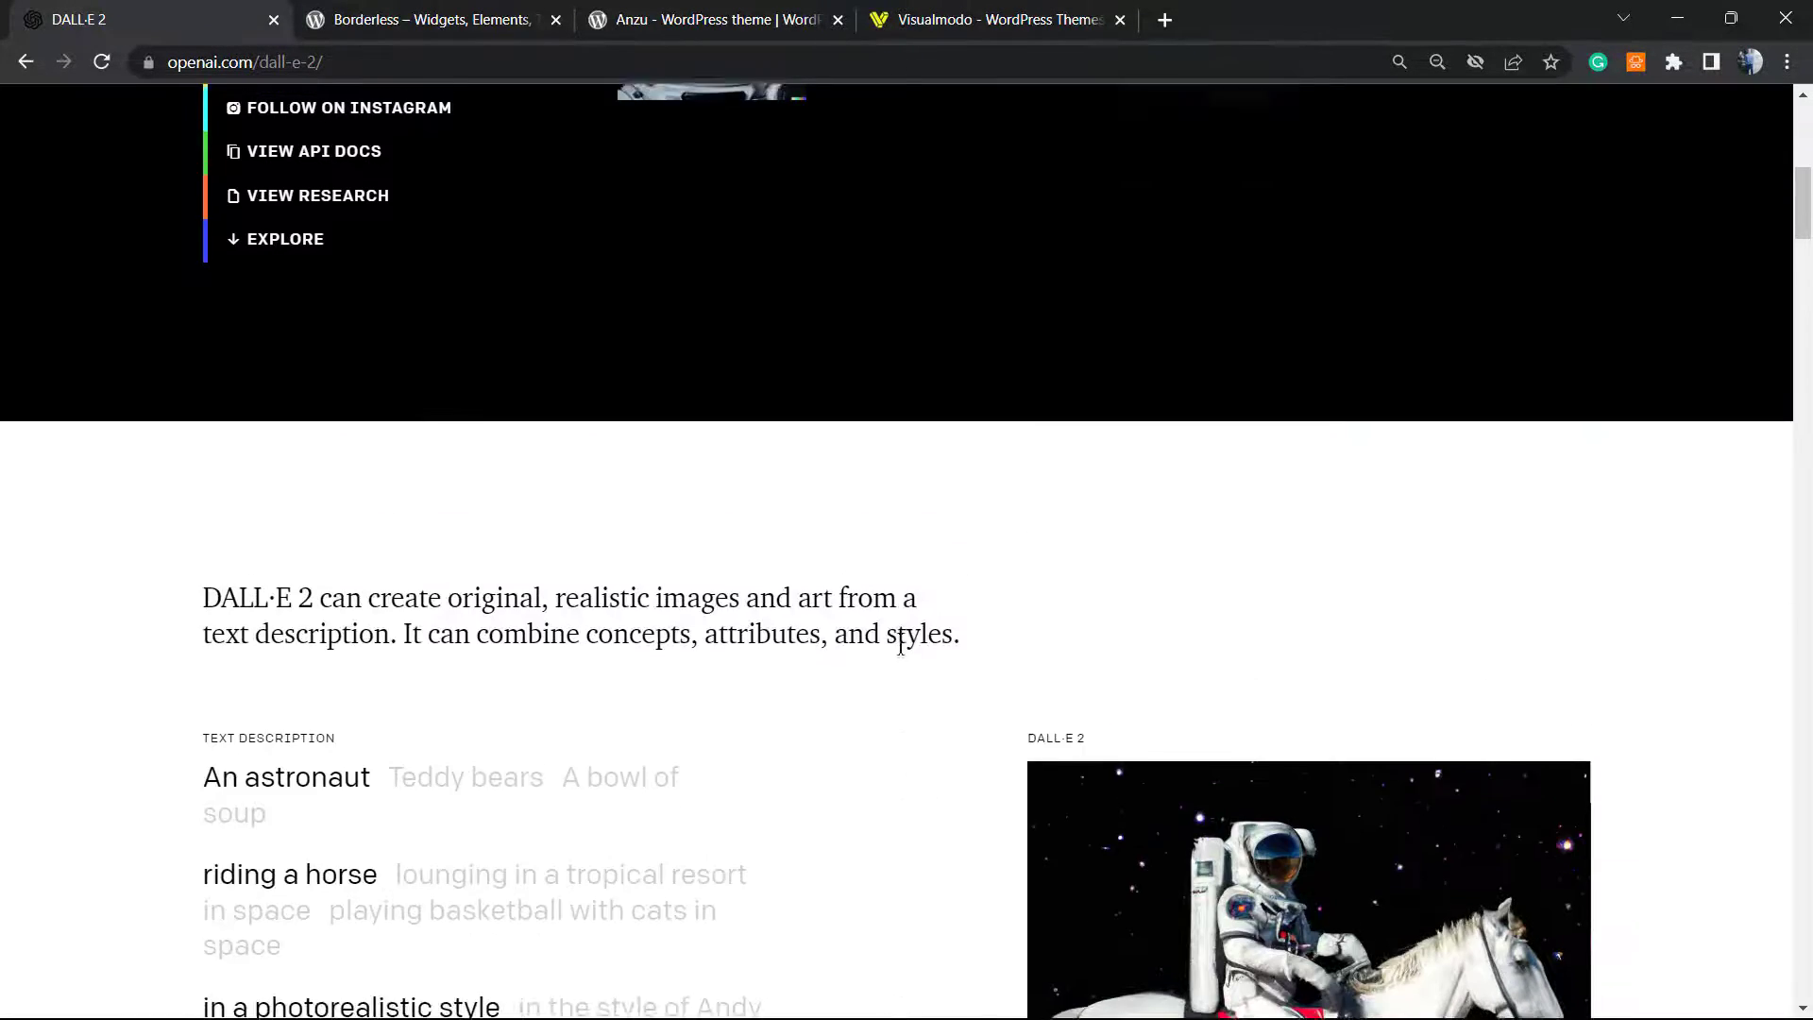
scroll(894, 655, "down", 7)
scroll(878, 662, "down", 1)
scroll(881, 661, "down", 3)
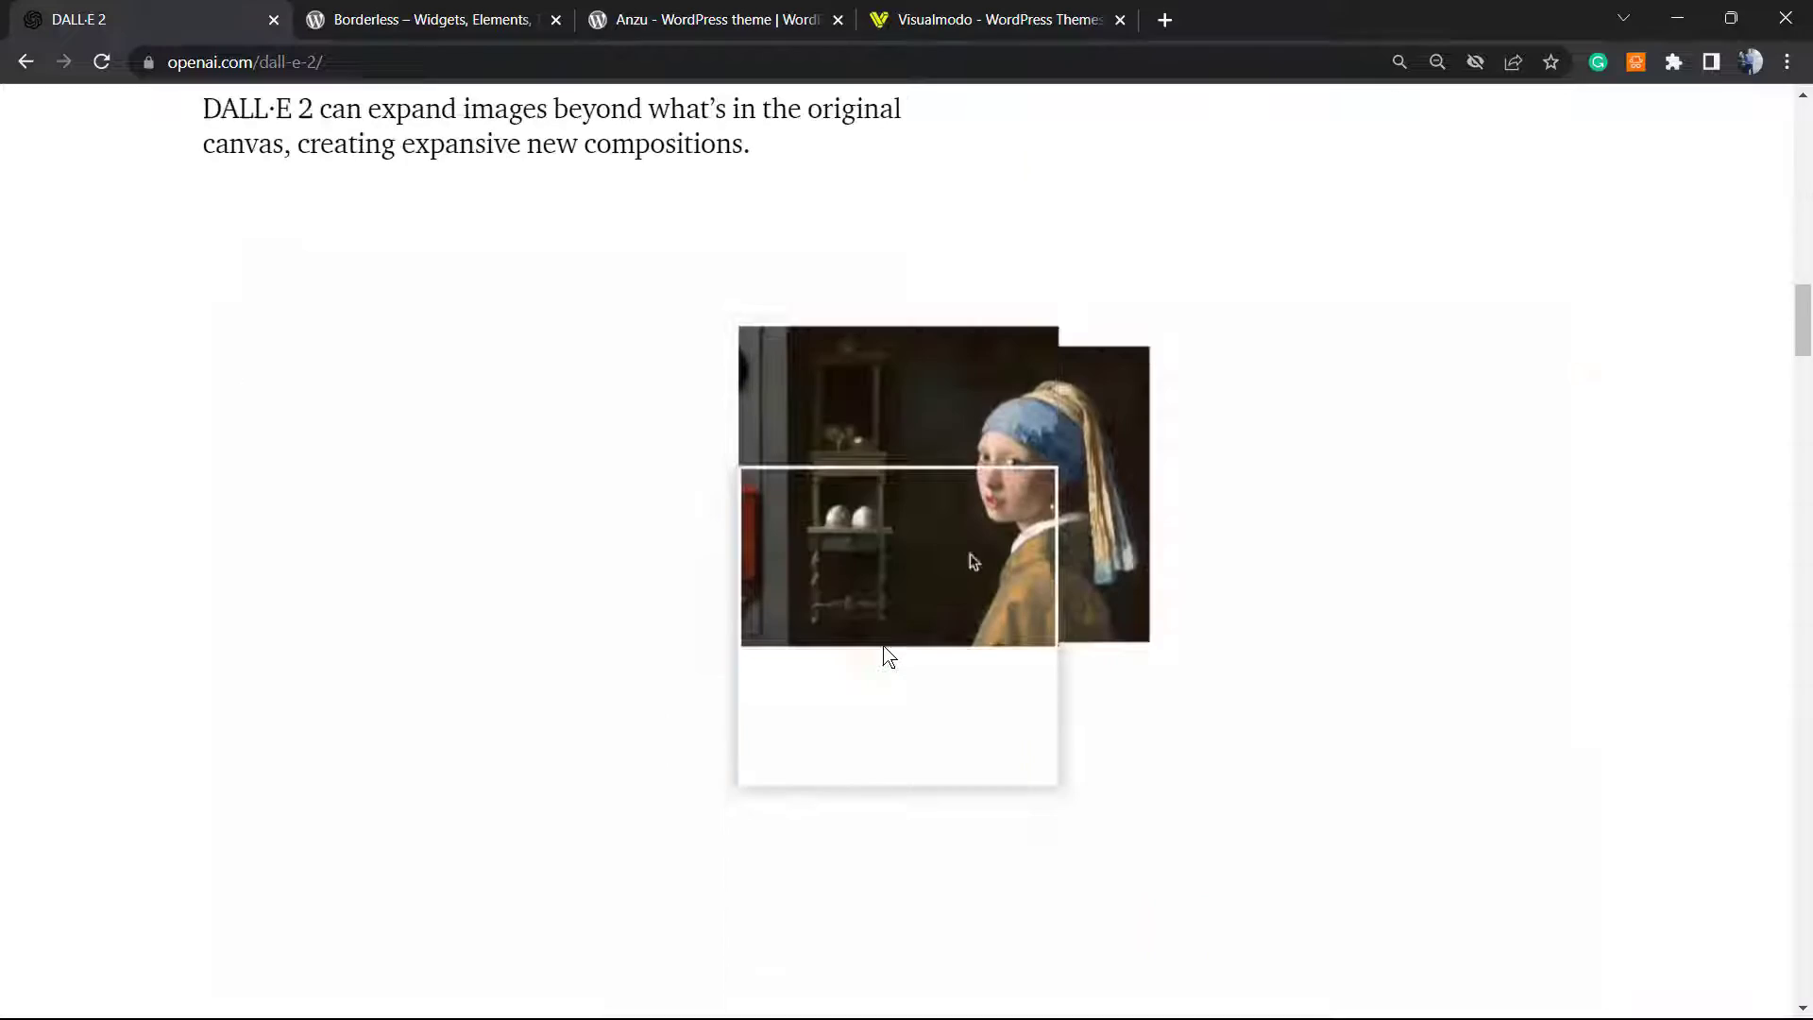
scroll(885, 659, "down", 3)
scroll(889, 656, "down", 3)
scroll(888, 656, "down", 2)
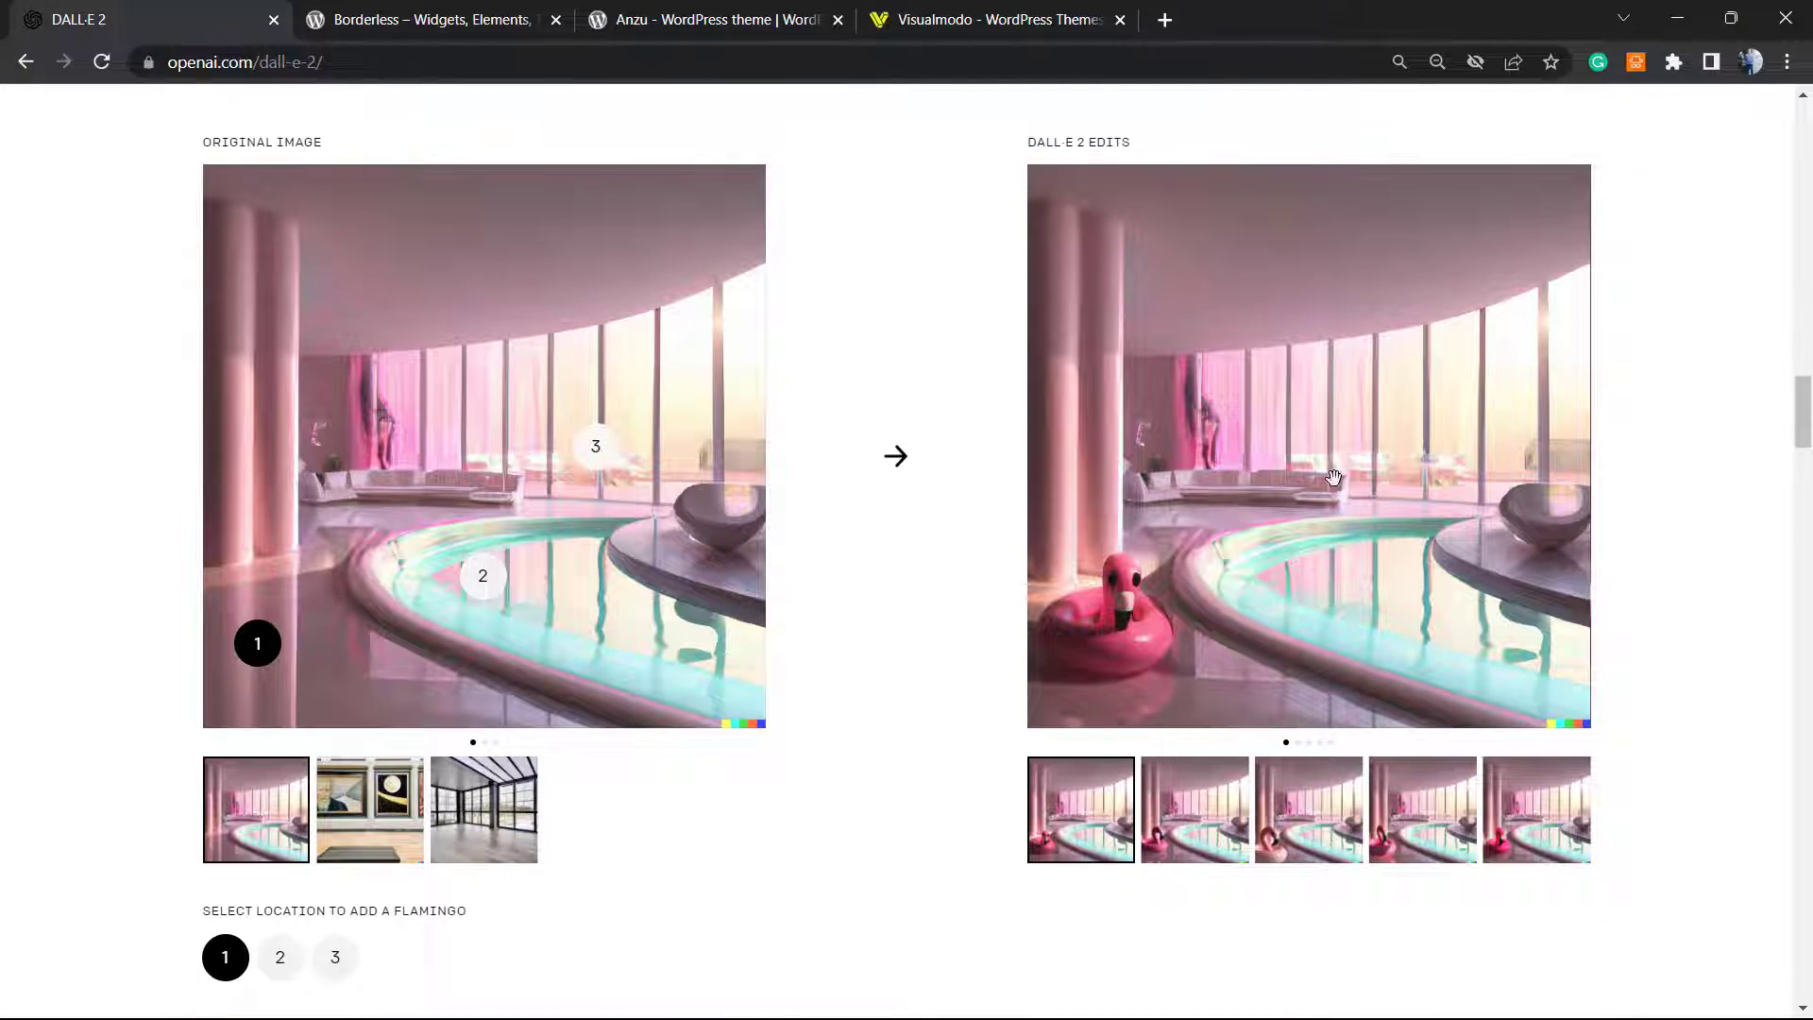
View the remaining flamingo edit variations, then switch the demo to the gallery and sunroom scenes.
left_click(1264, 808)
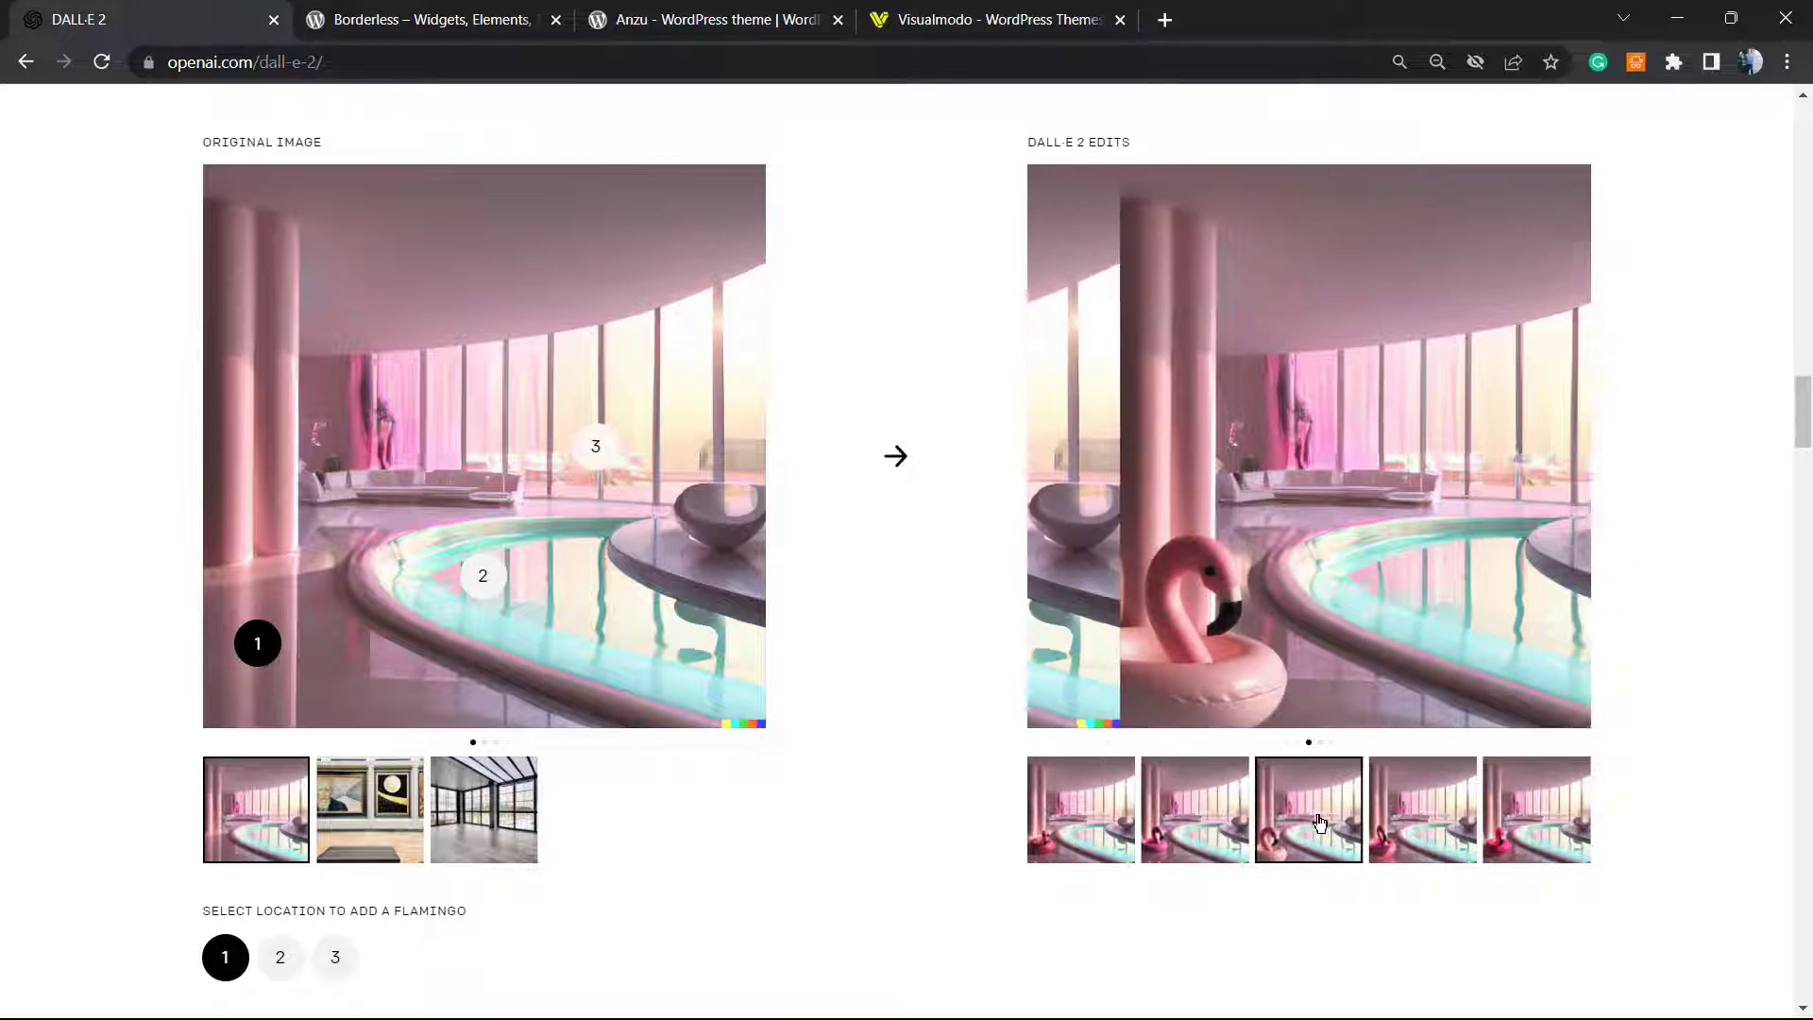
left_click(1577, 820)
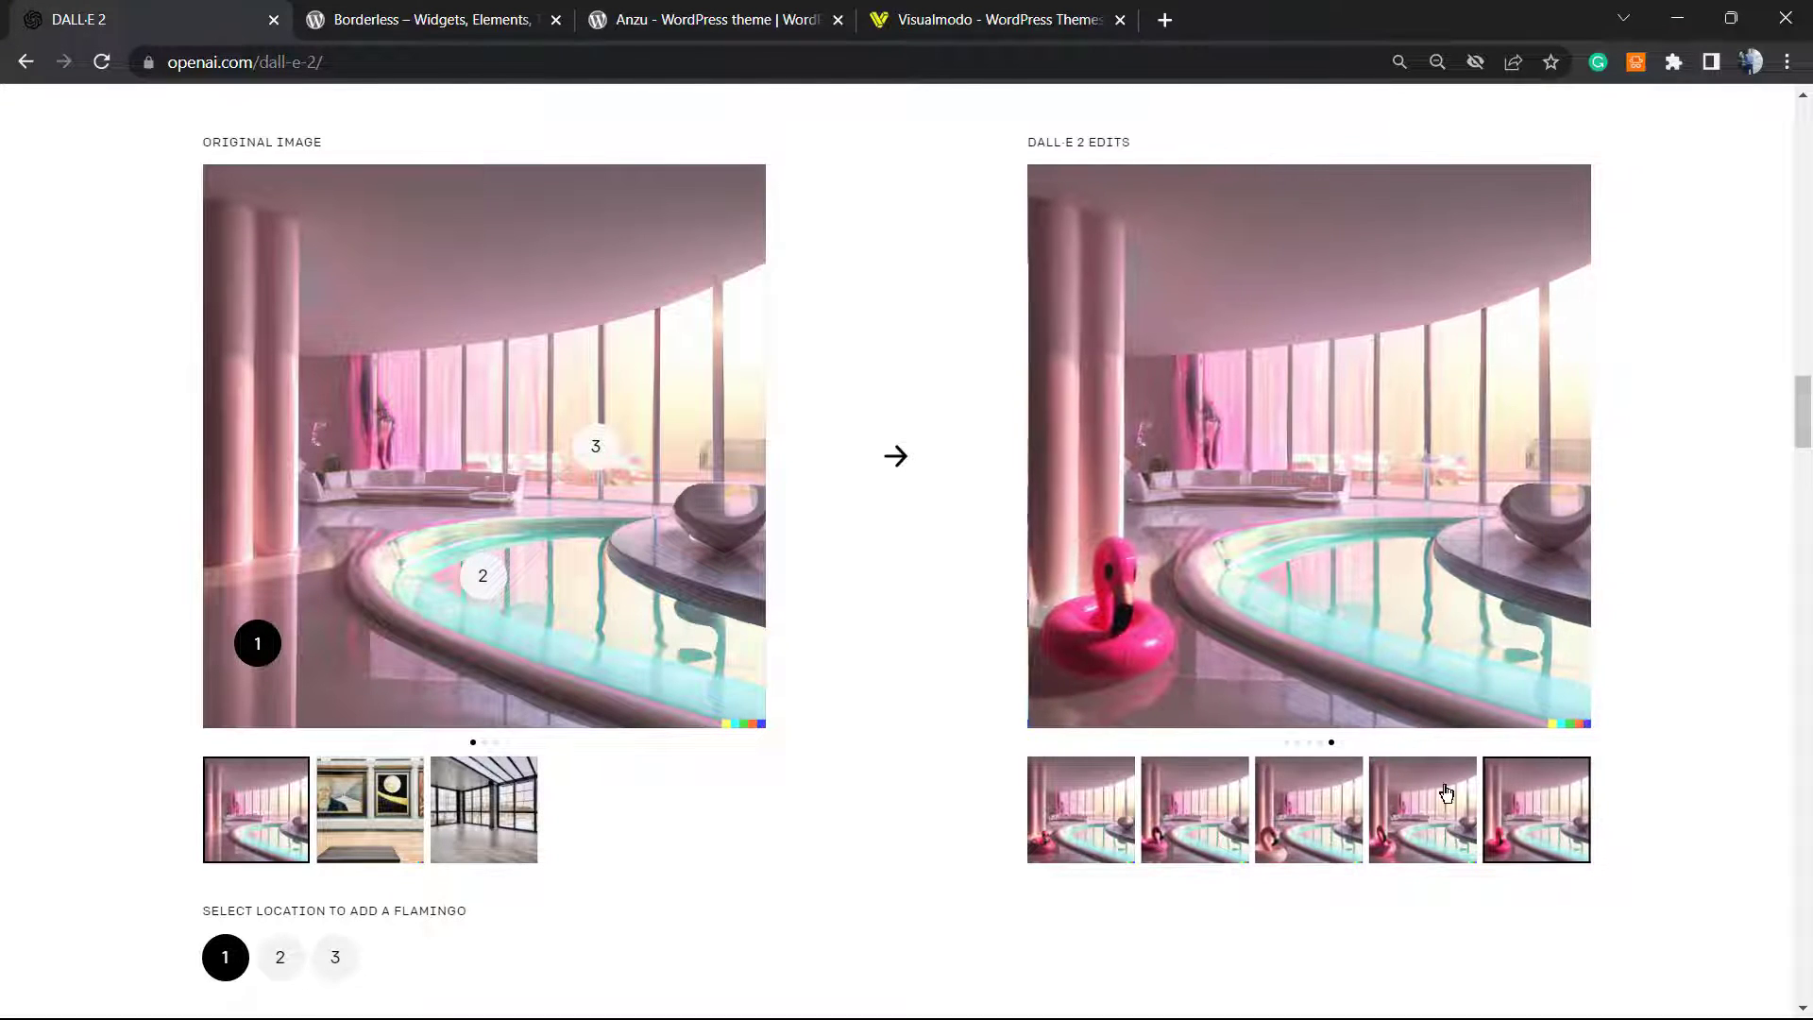
left_click(376, 810)
left_click(489, 814)
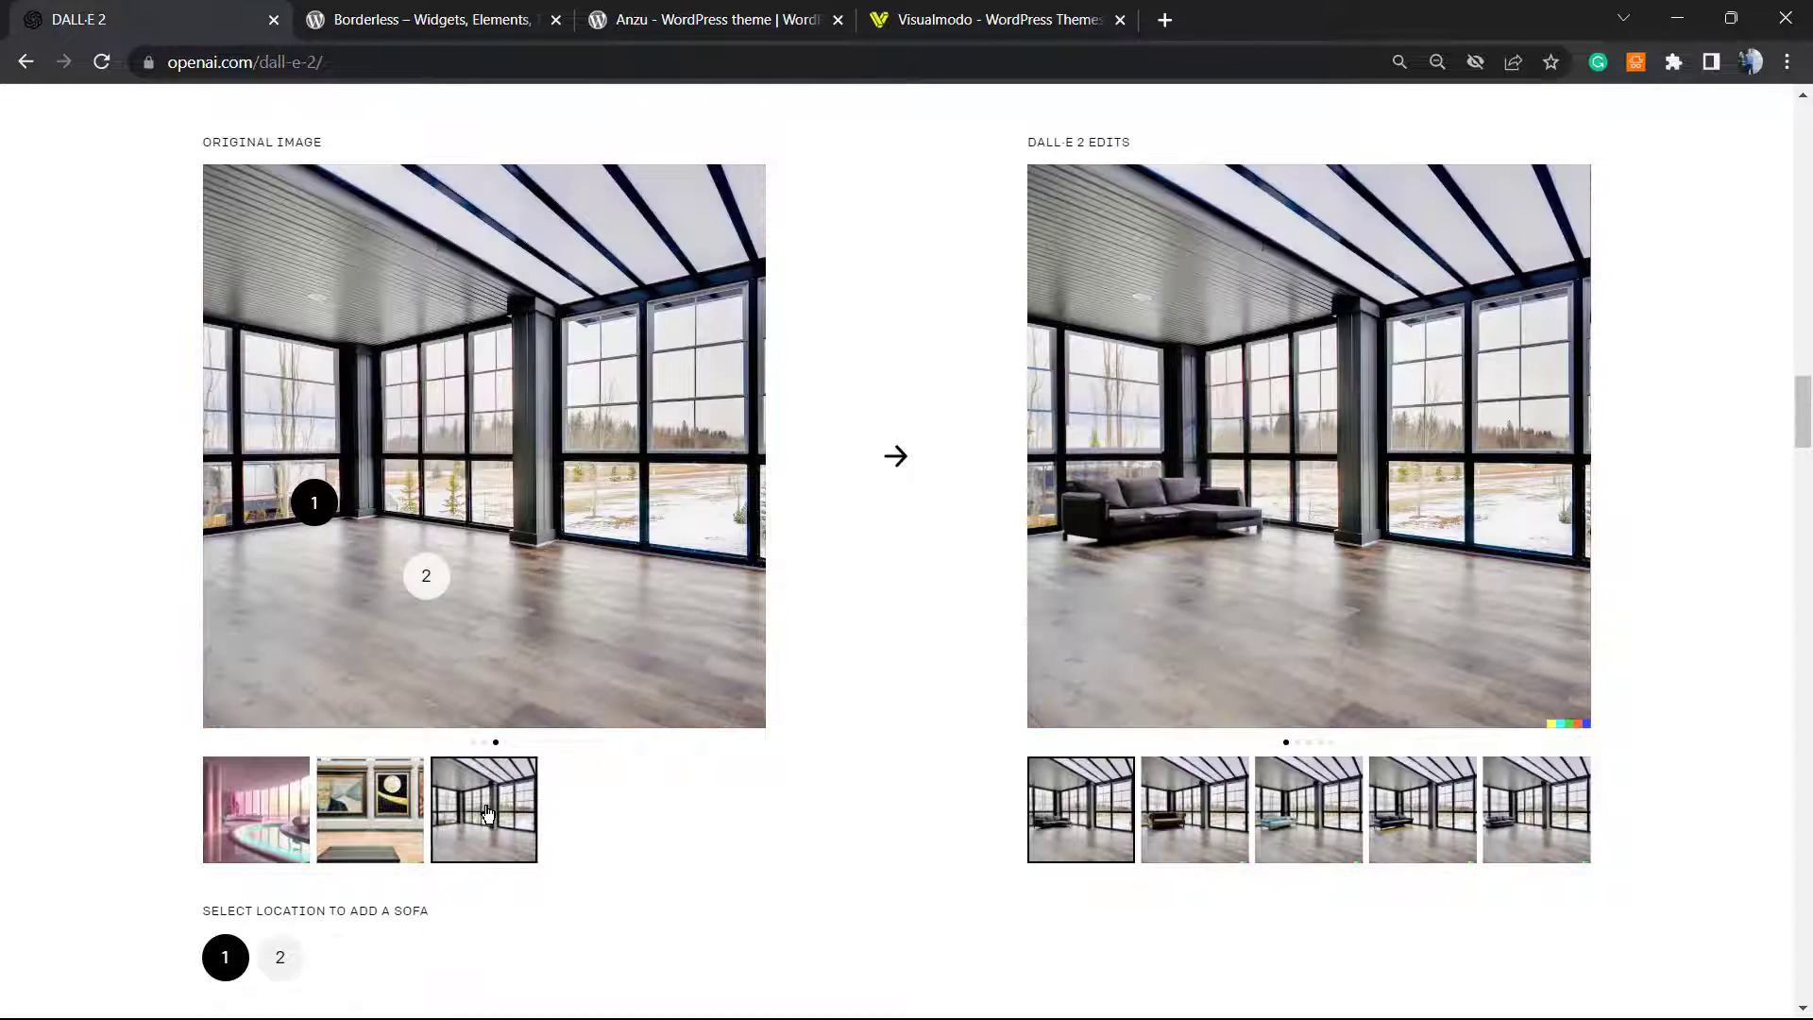
Cycle through the sofa edit variations, ending on the brown chesterfield sofa.
left_click(1308, 809)
left_click(1422, 808)
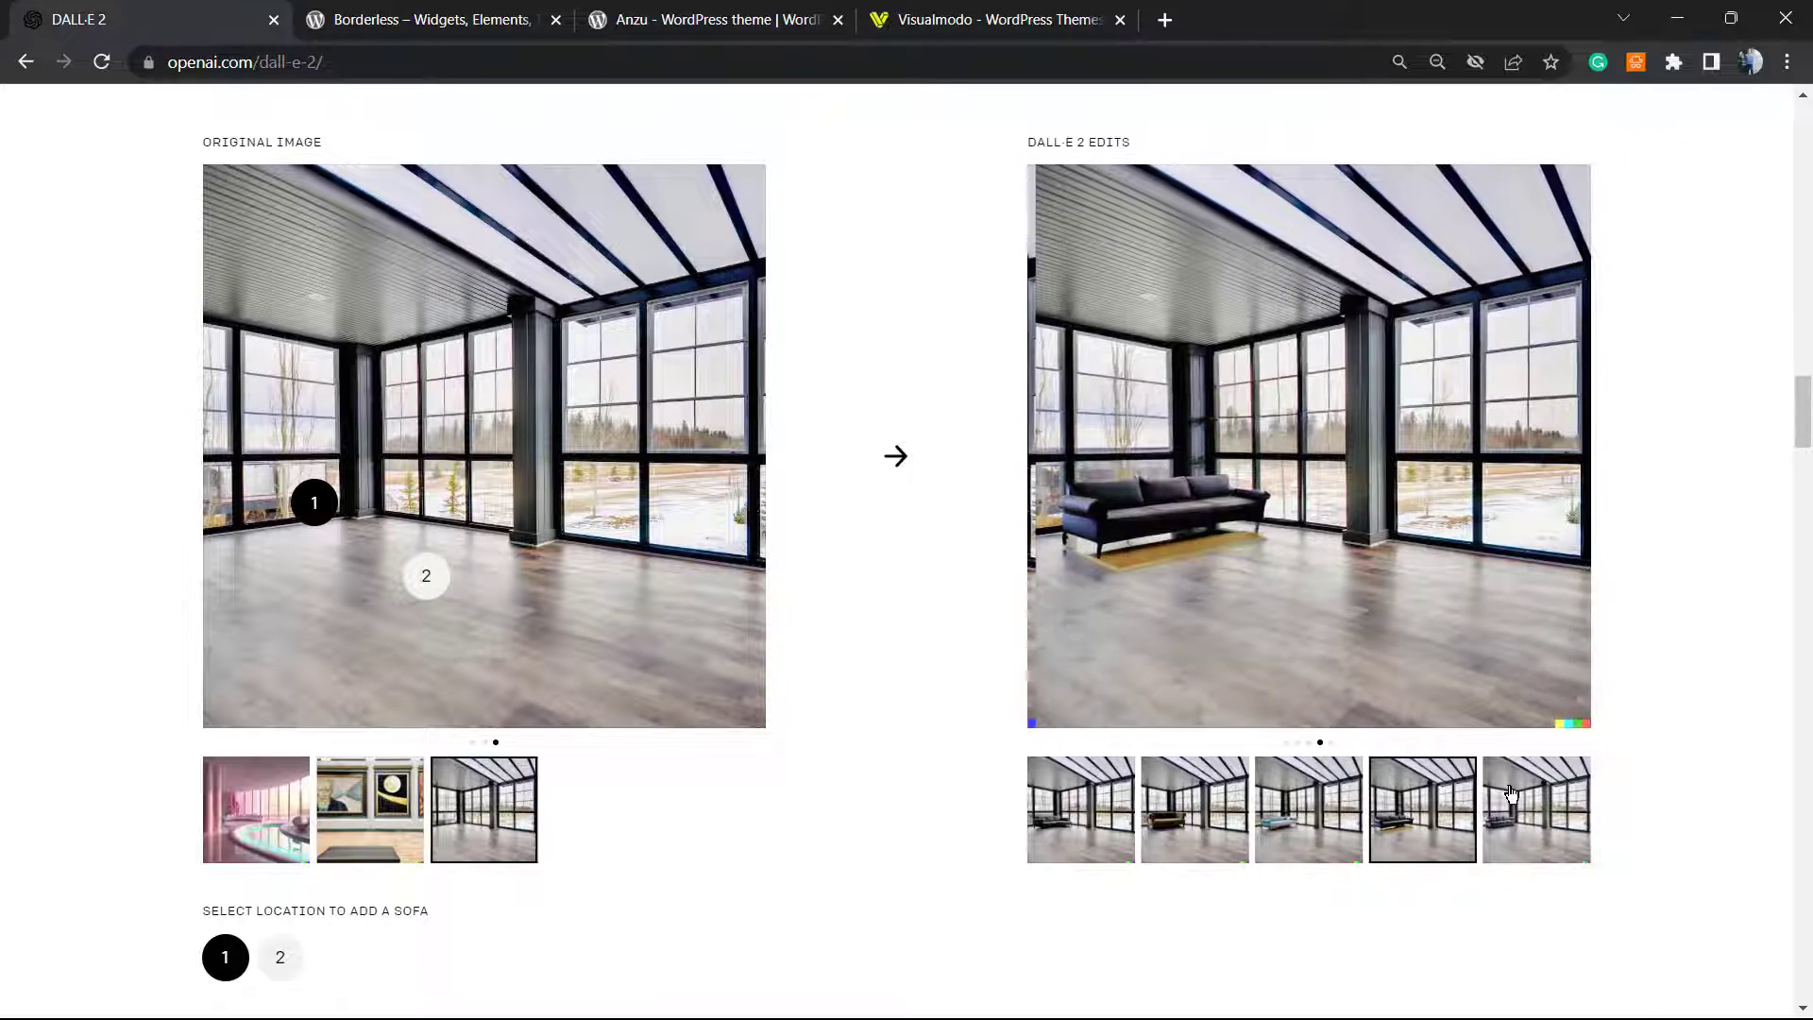
left_click(1511, 797)
left_click(1159, 802)
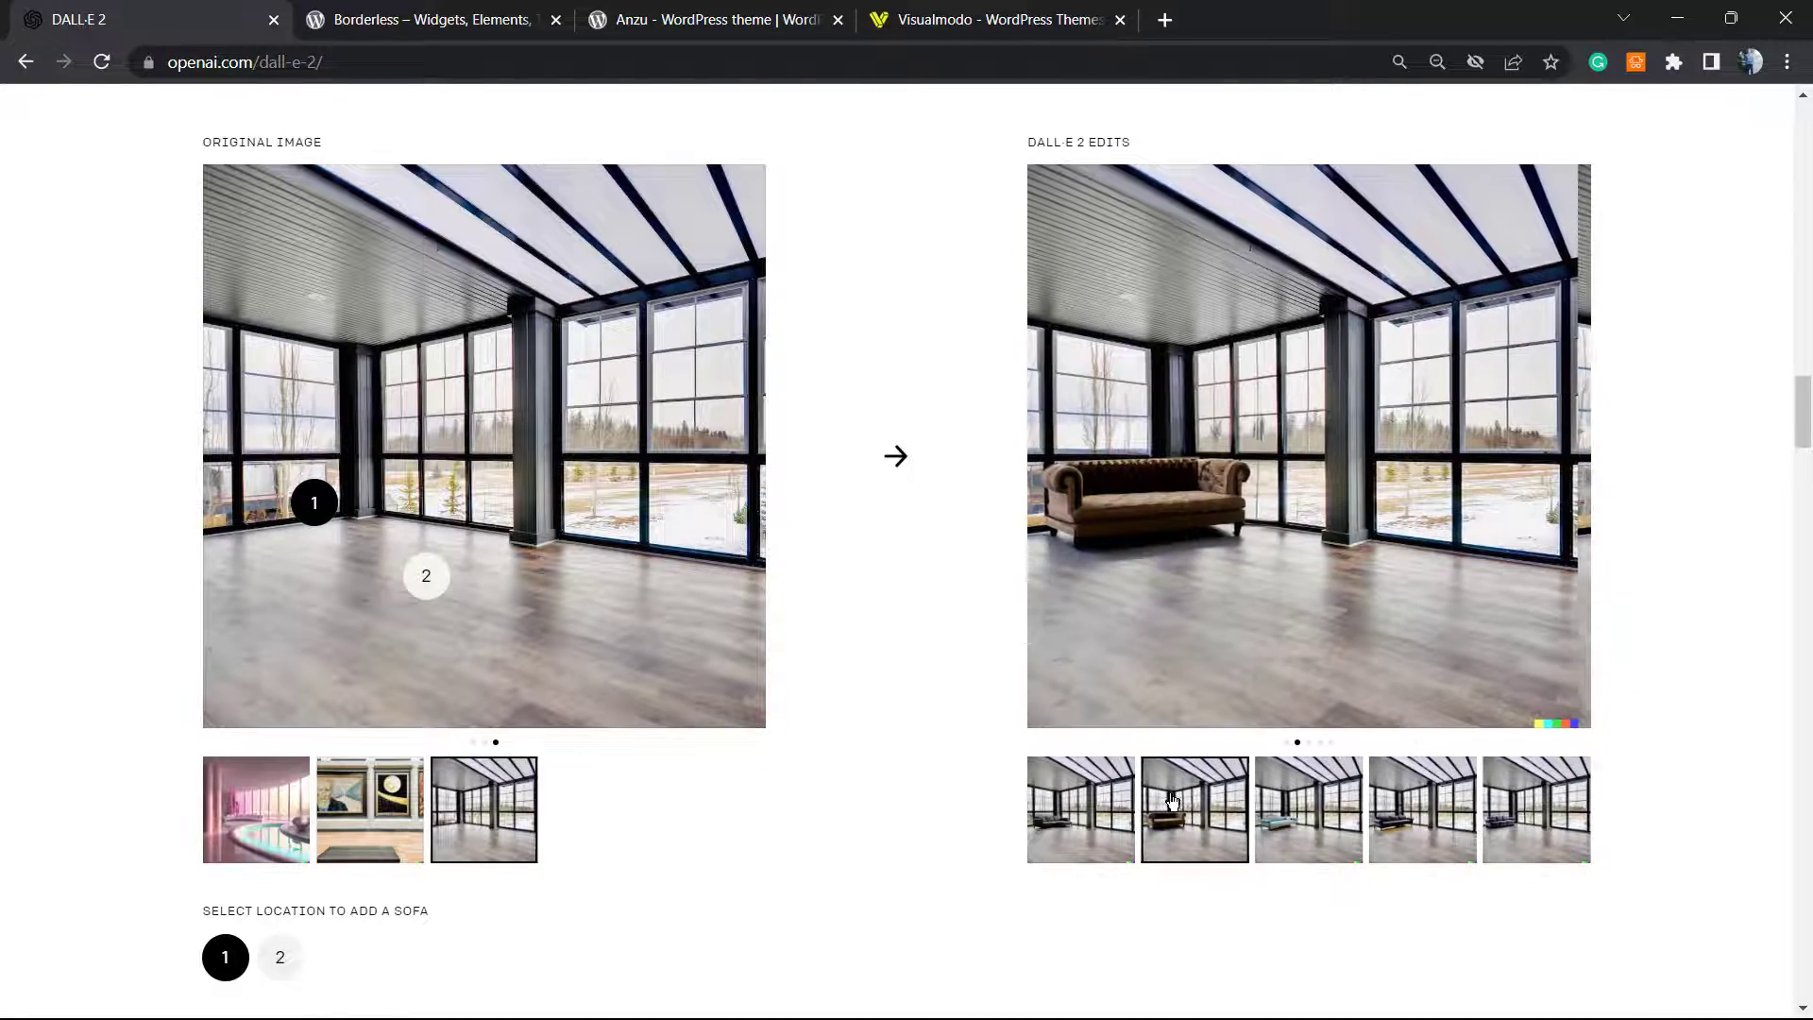
scroll(919, 745, "down", 4)
scroll(915, 713, "down", 3)
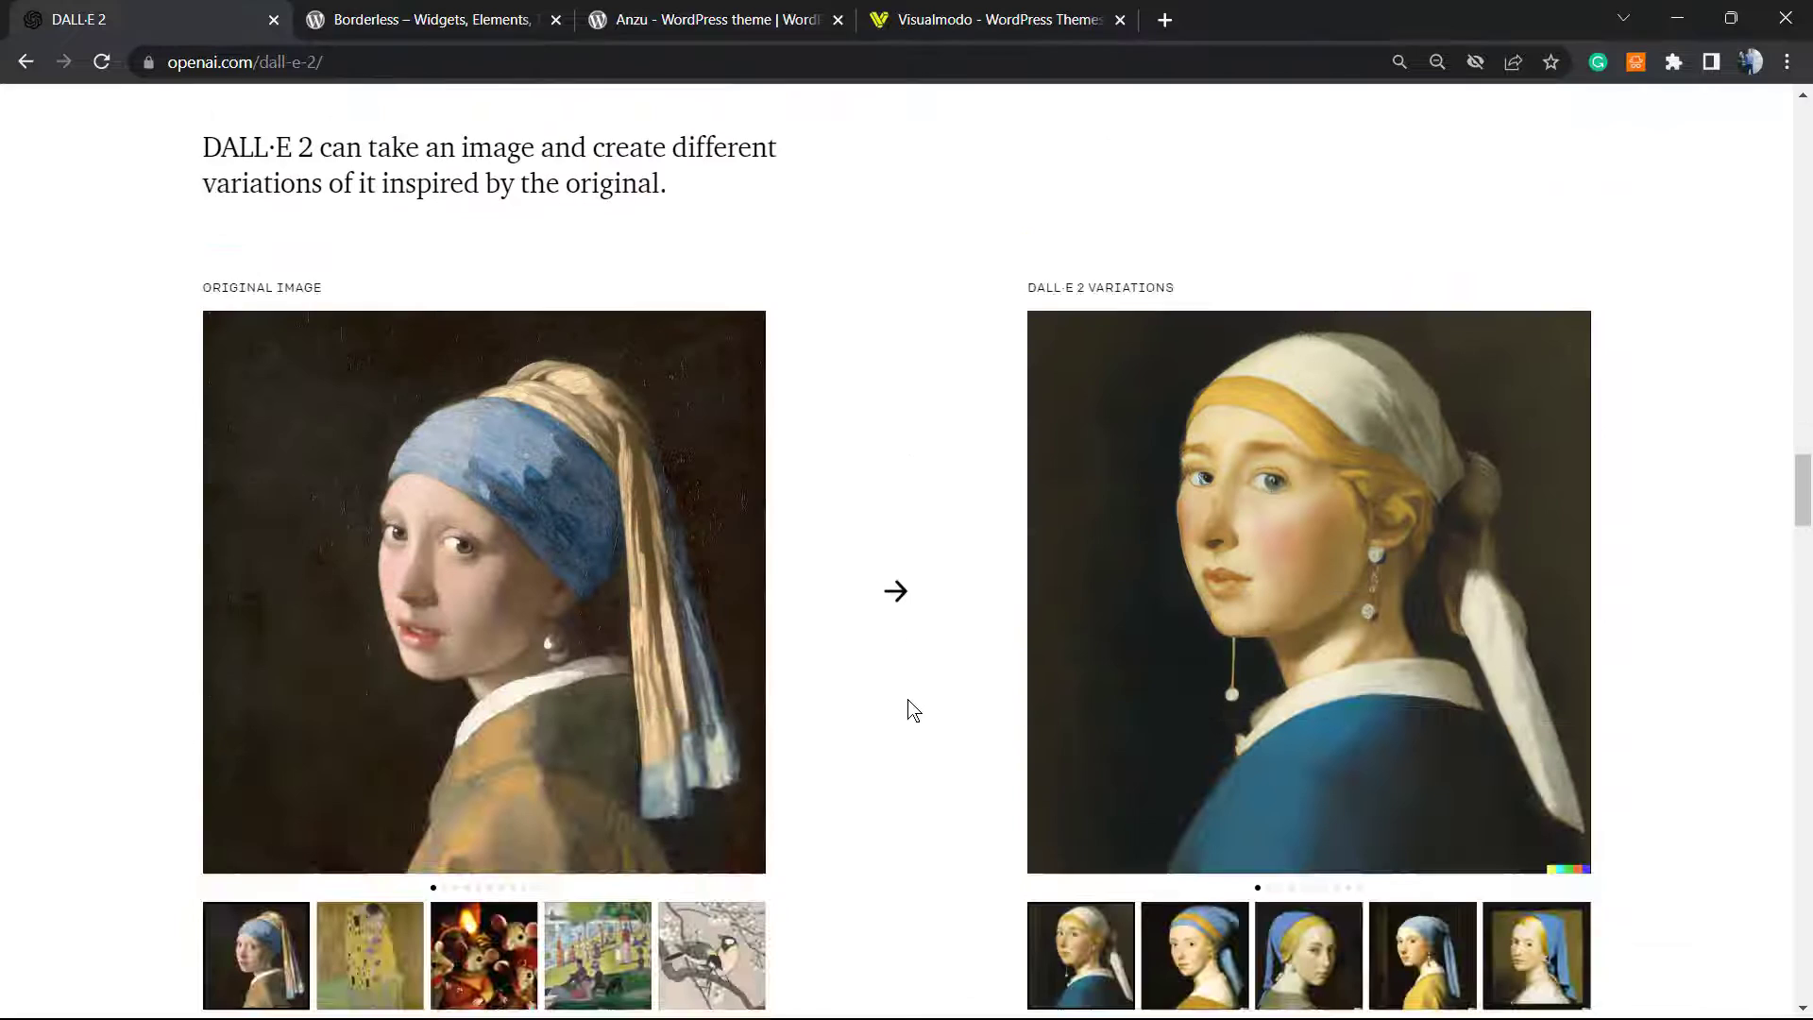
scroll(952, 677, "down", 2)
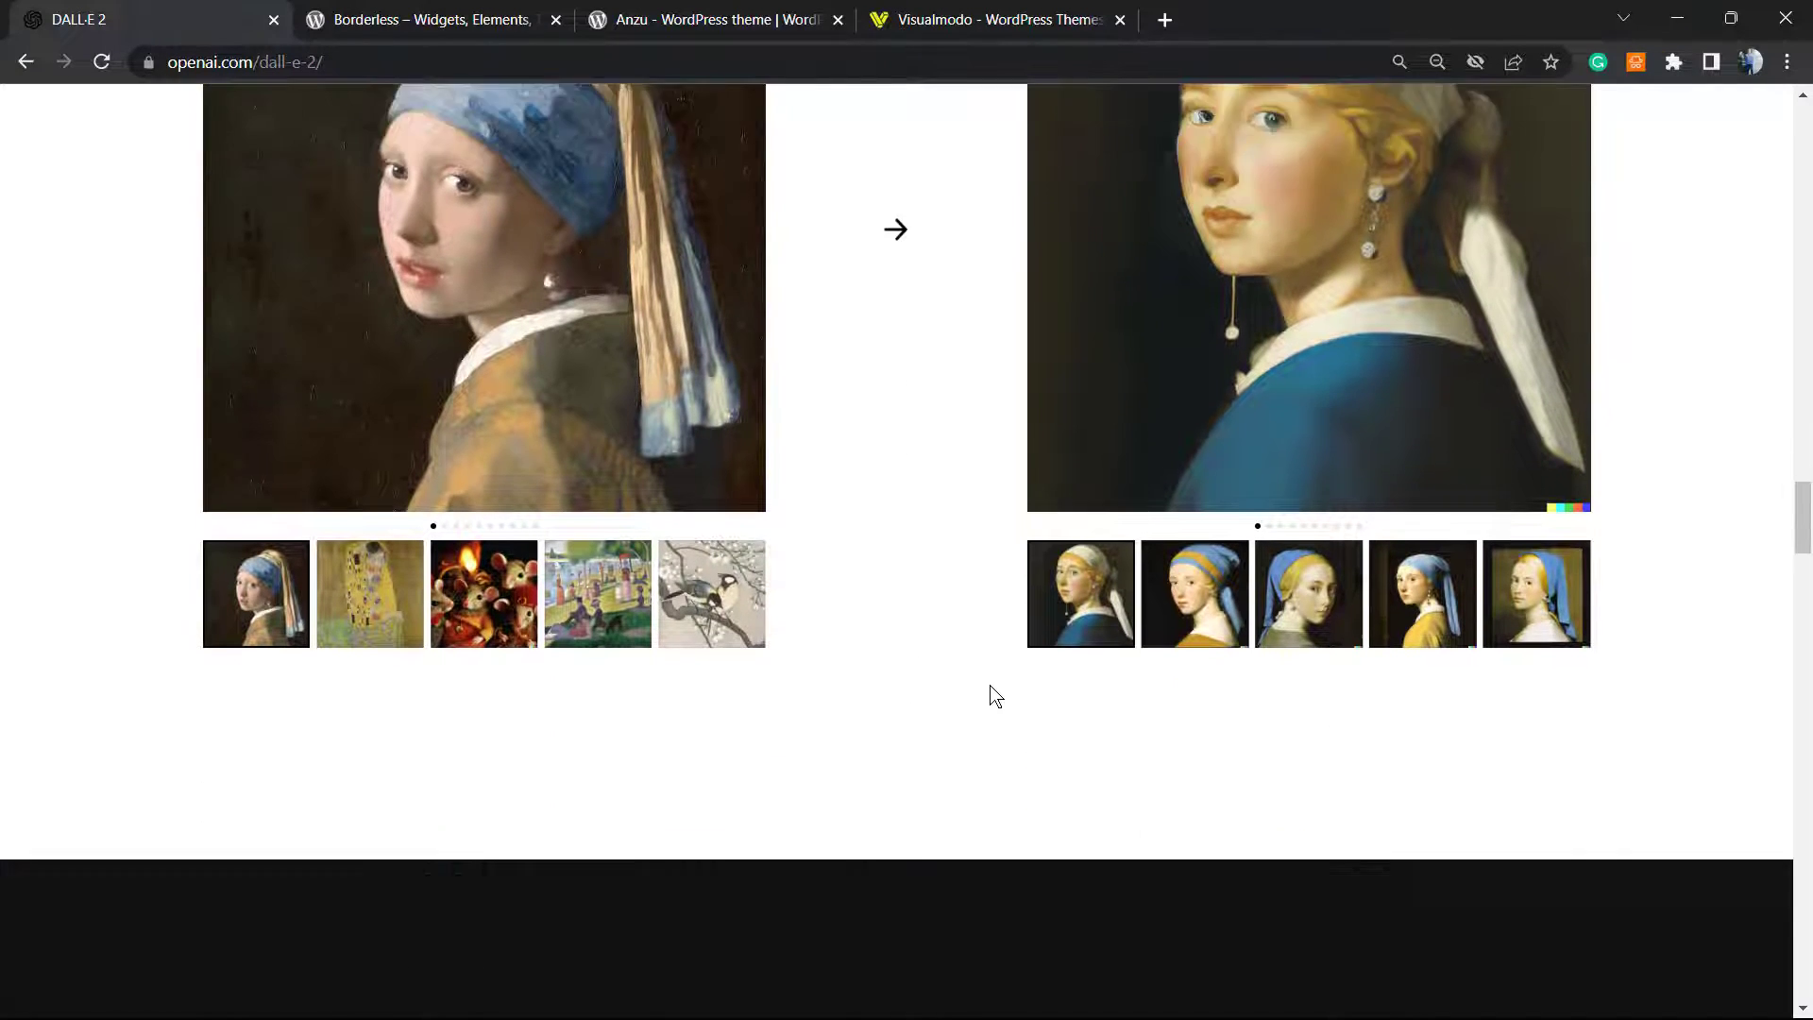
scroll(991, 695, "down", 3)
scroll(996, 692, "down", 1)
scroll(1000, 673, "down", 4)
scroll(1002, 675, "down", 1)
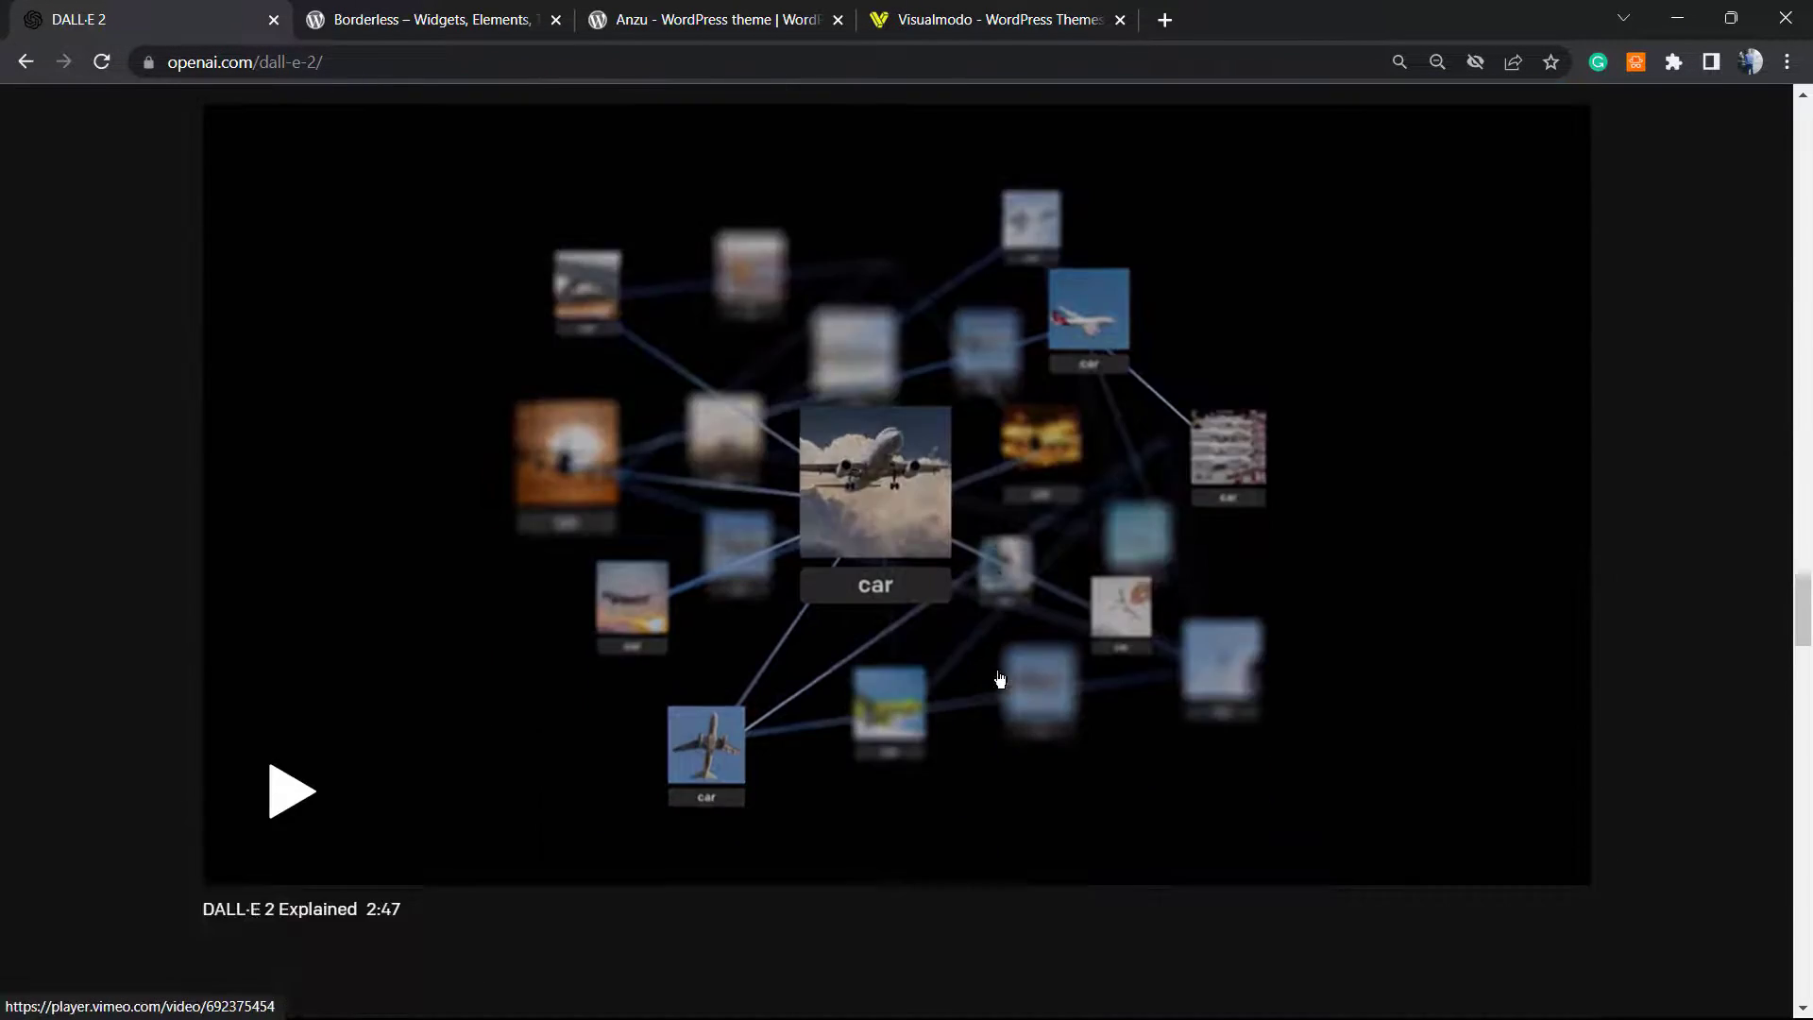
scroll(778, 749, "down", 3)
scroll(908, 724, "up", 2)
scroll(823, 644, "up", 5)
scroll(823, 644, "up", 5)
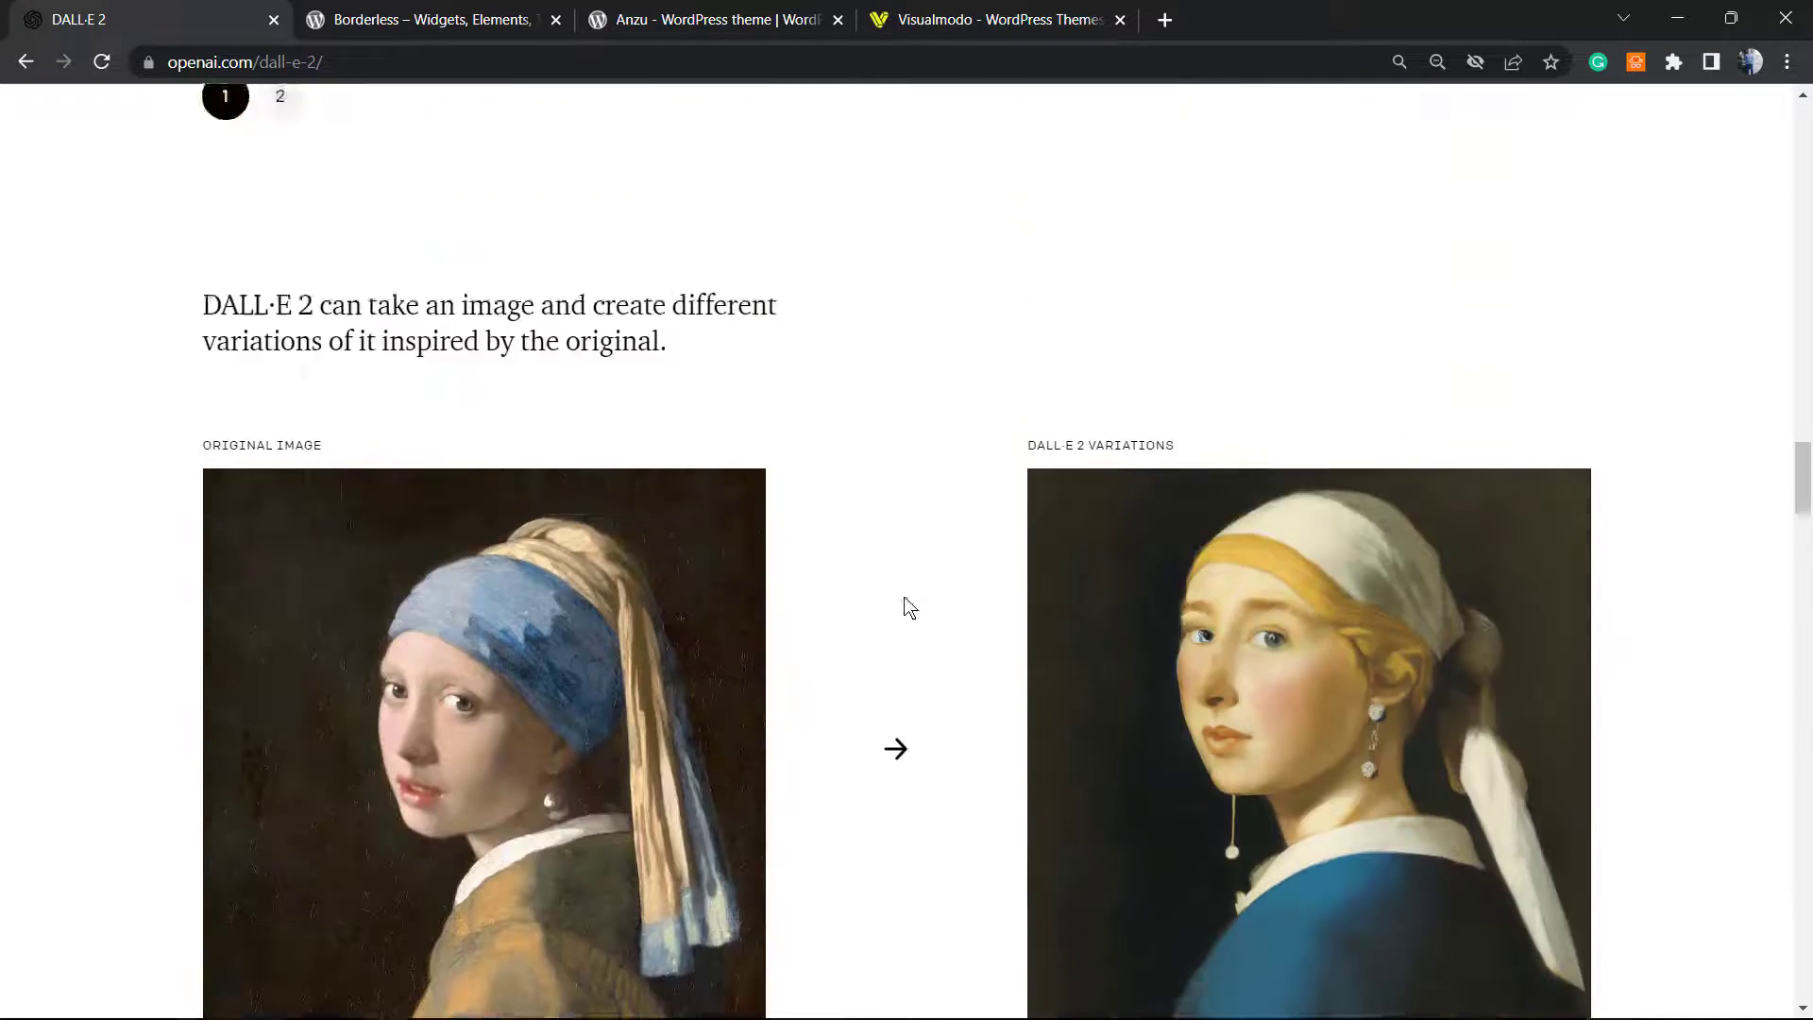
scroll(906, 607, "up", 5)
scroll(1054, 559, "up", 5)
scroll(968, 510, "up", 5)
scroll(978, 496, "up", 3)
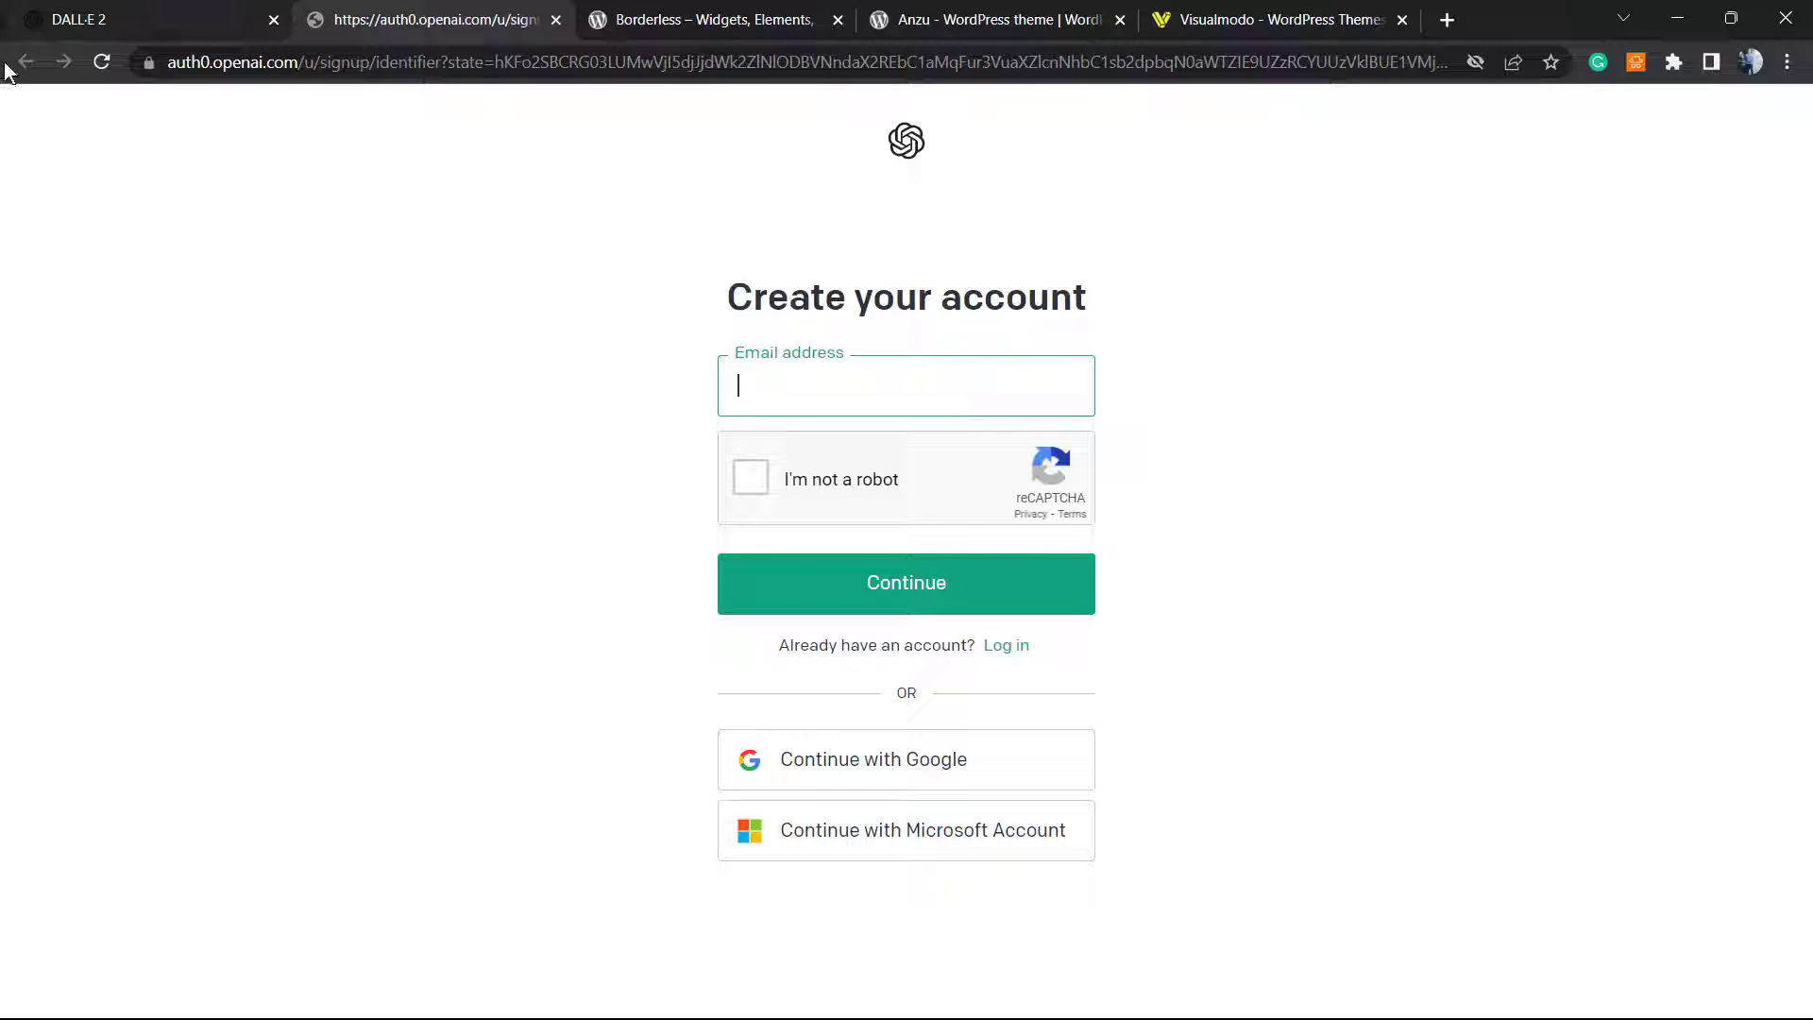
From the overview gallery, run the 'astronaut walking in a green desert' example prompt.
left_click(58, 20)
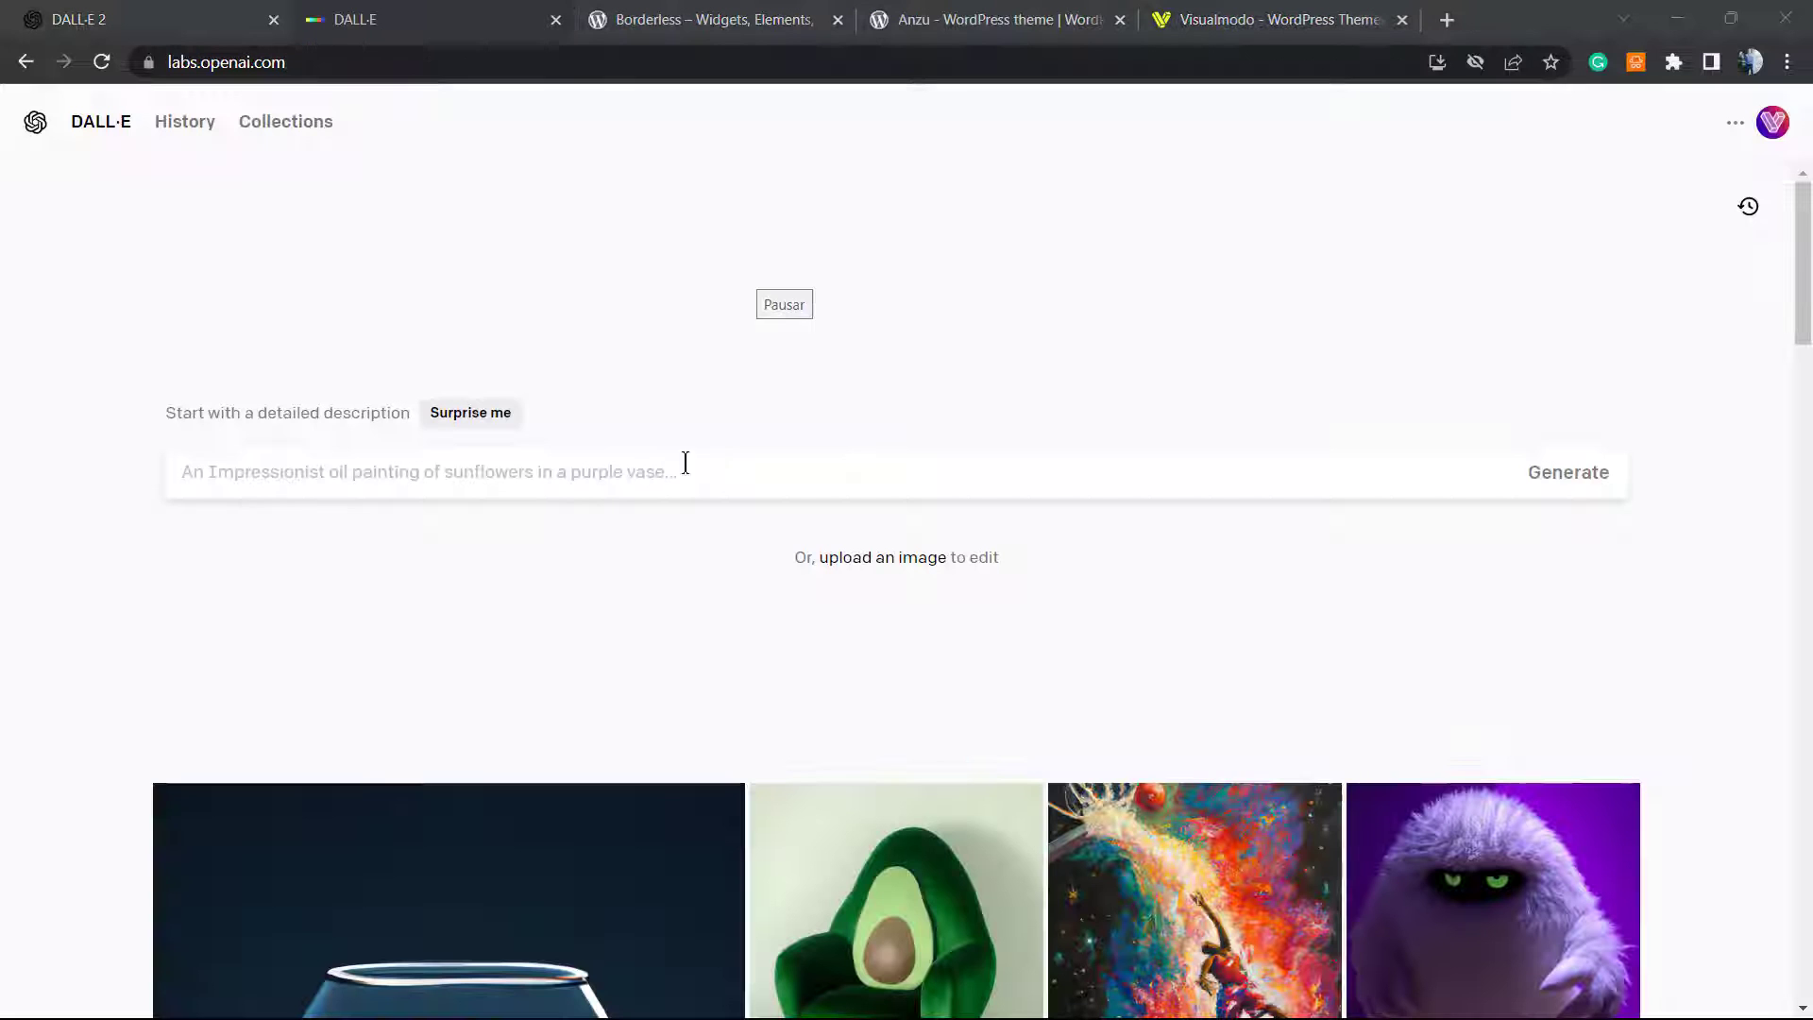
scroll(640, 545, "down", 1)
scroll(595, 607, "down", 3)
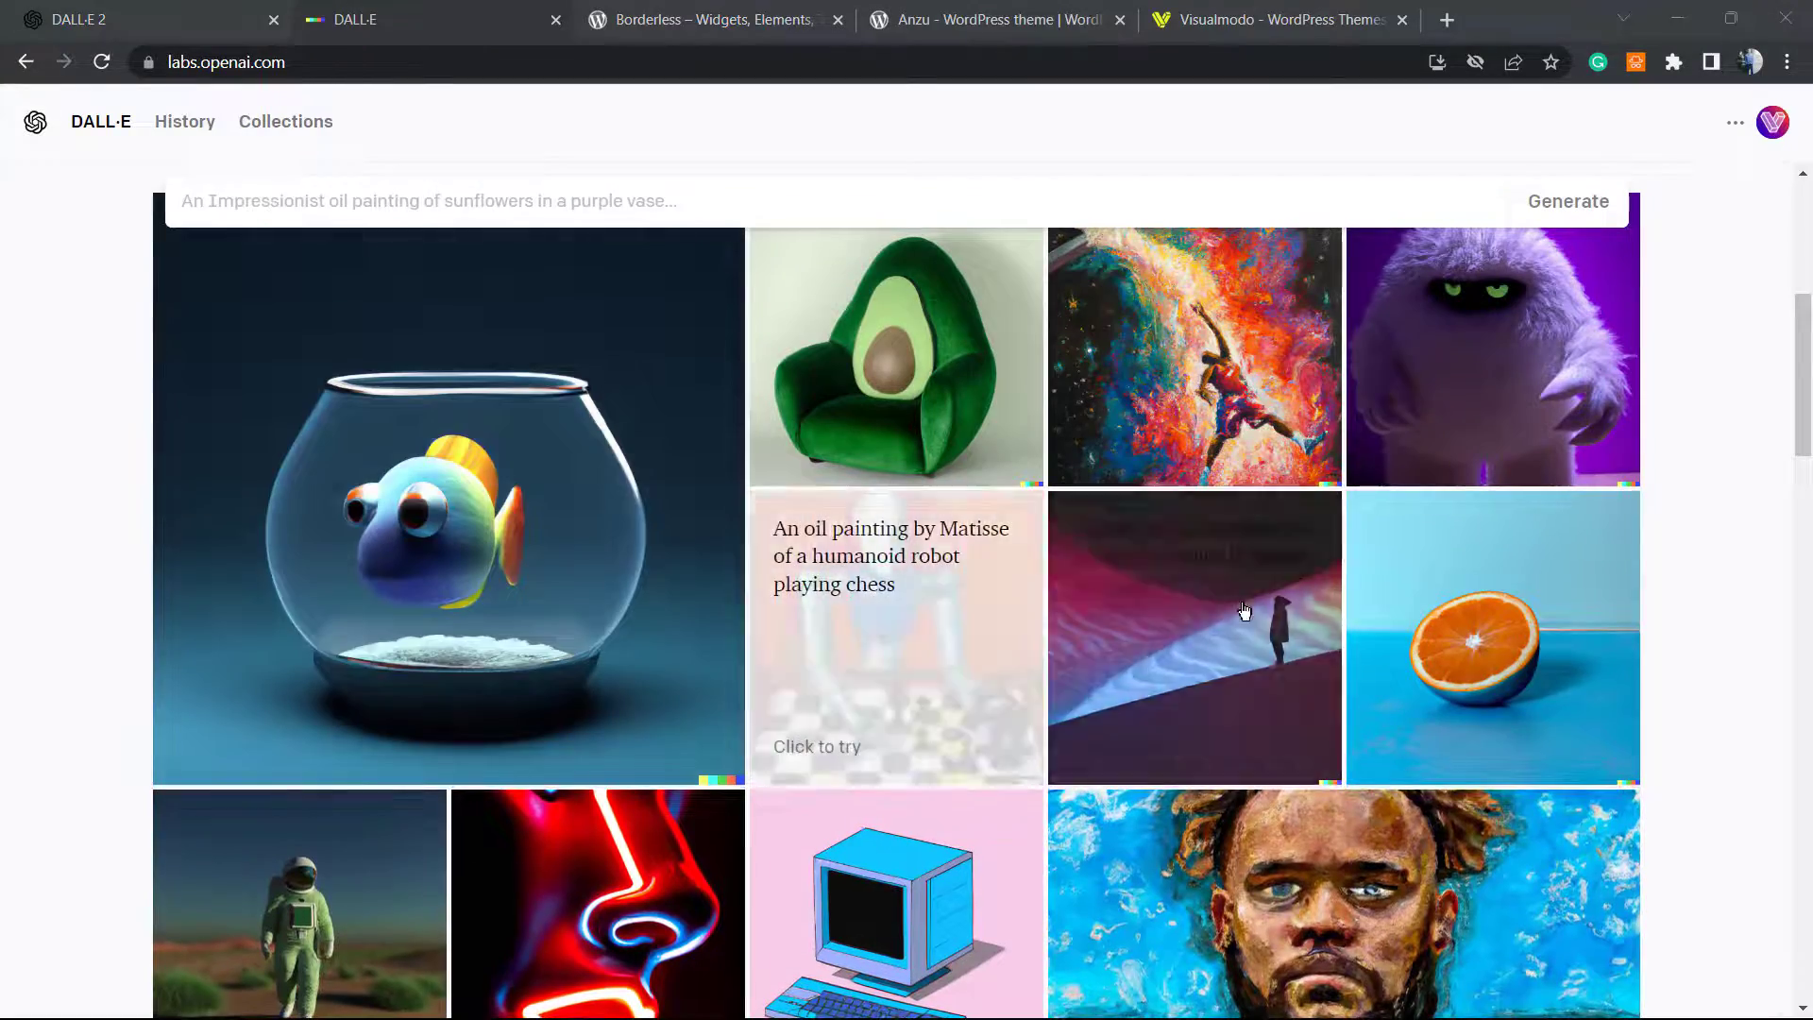
scroll(1129, 610, "down", 3)
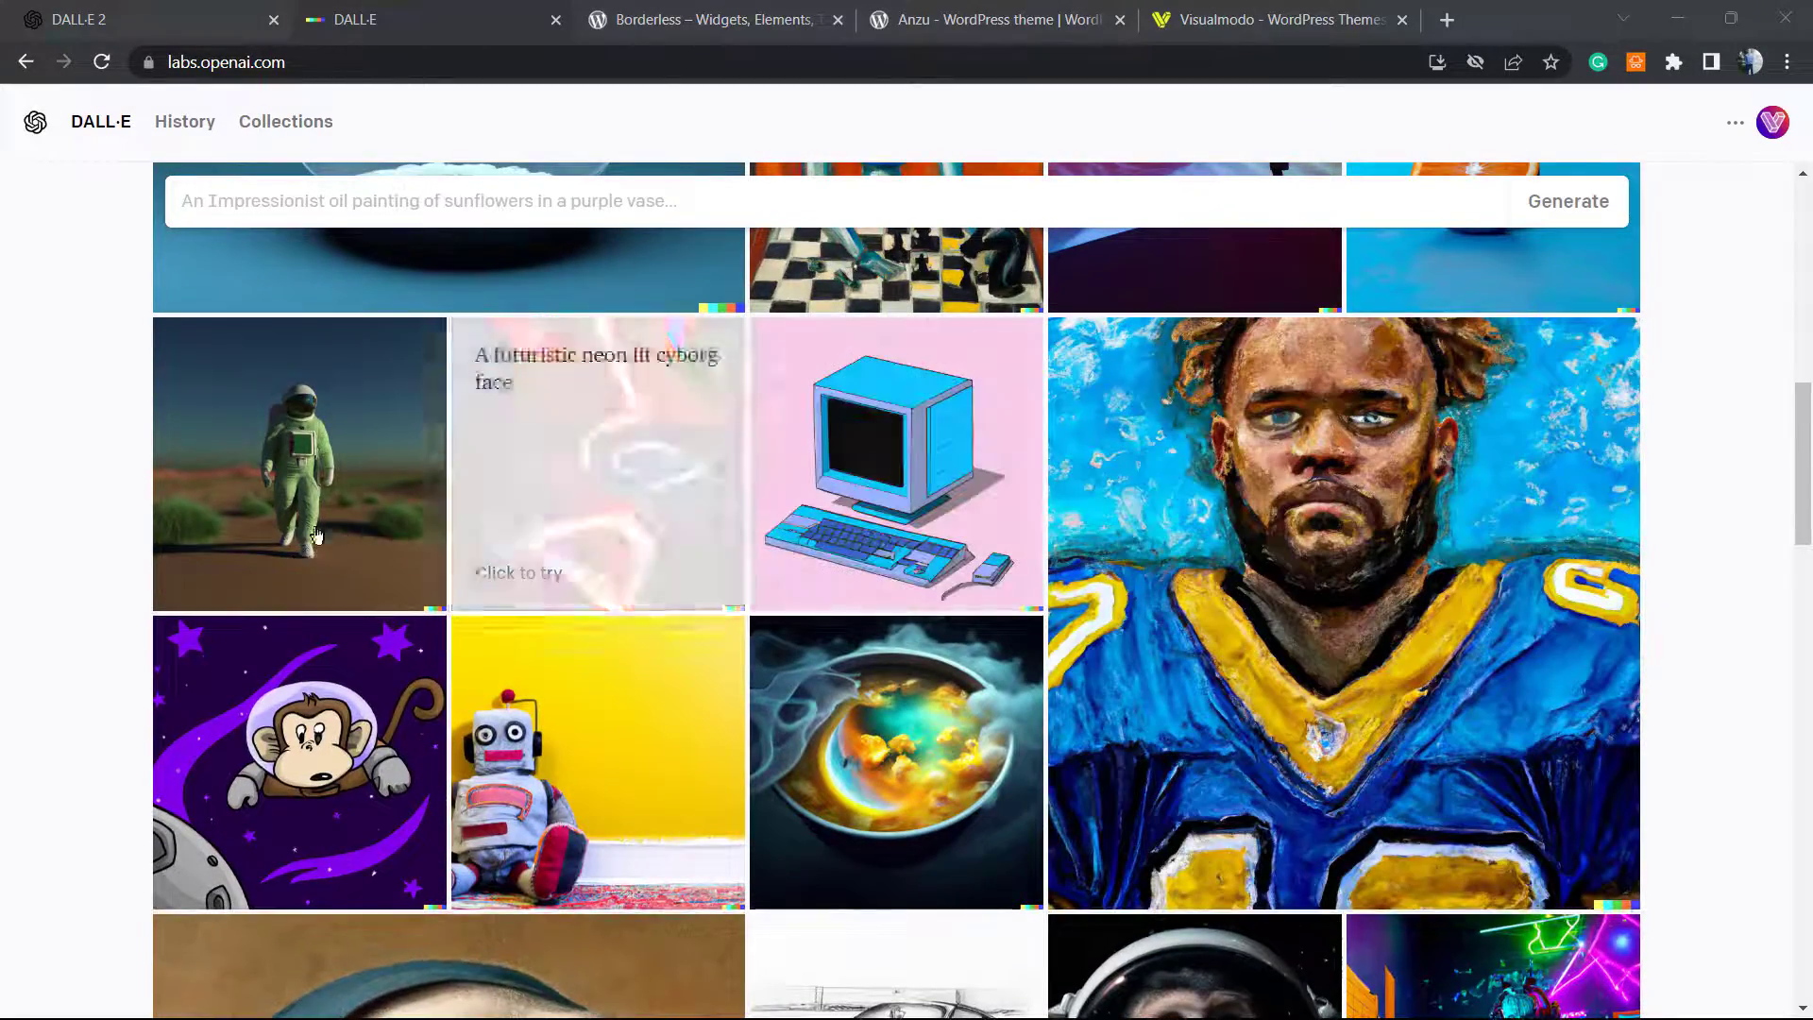
left_click(328, 454)
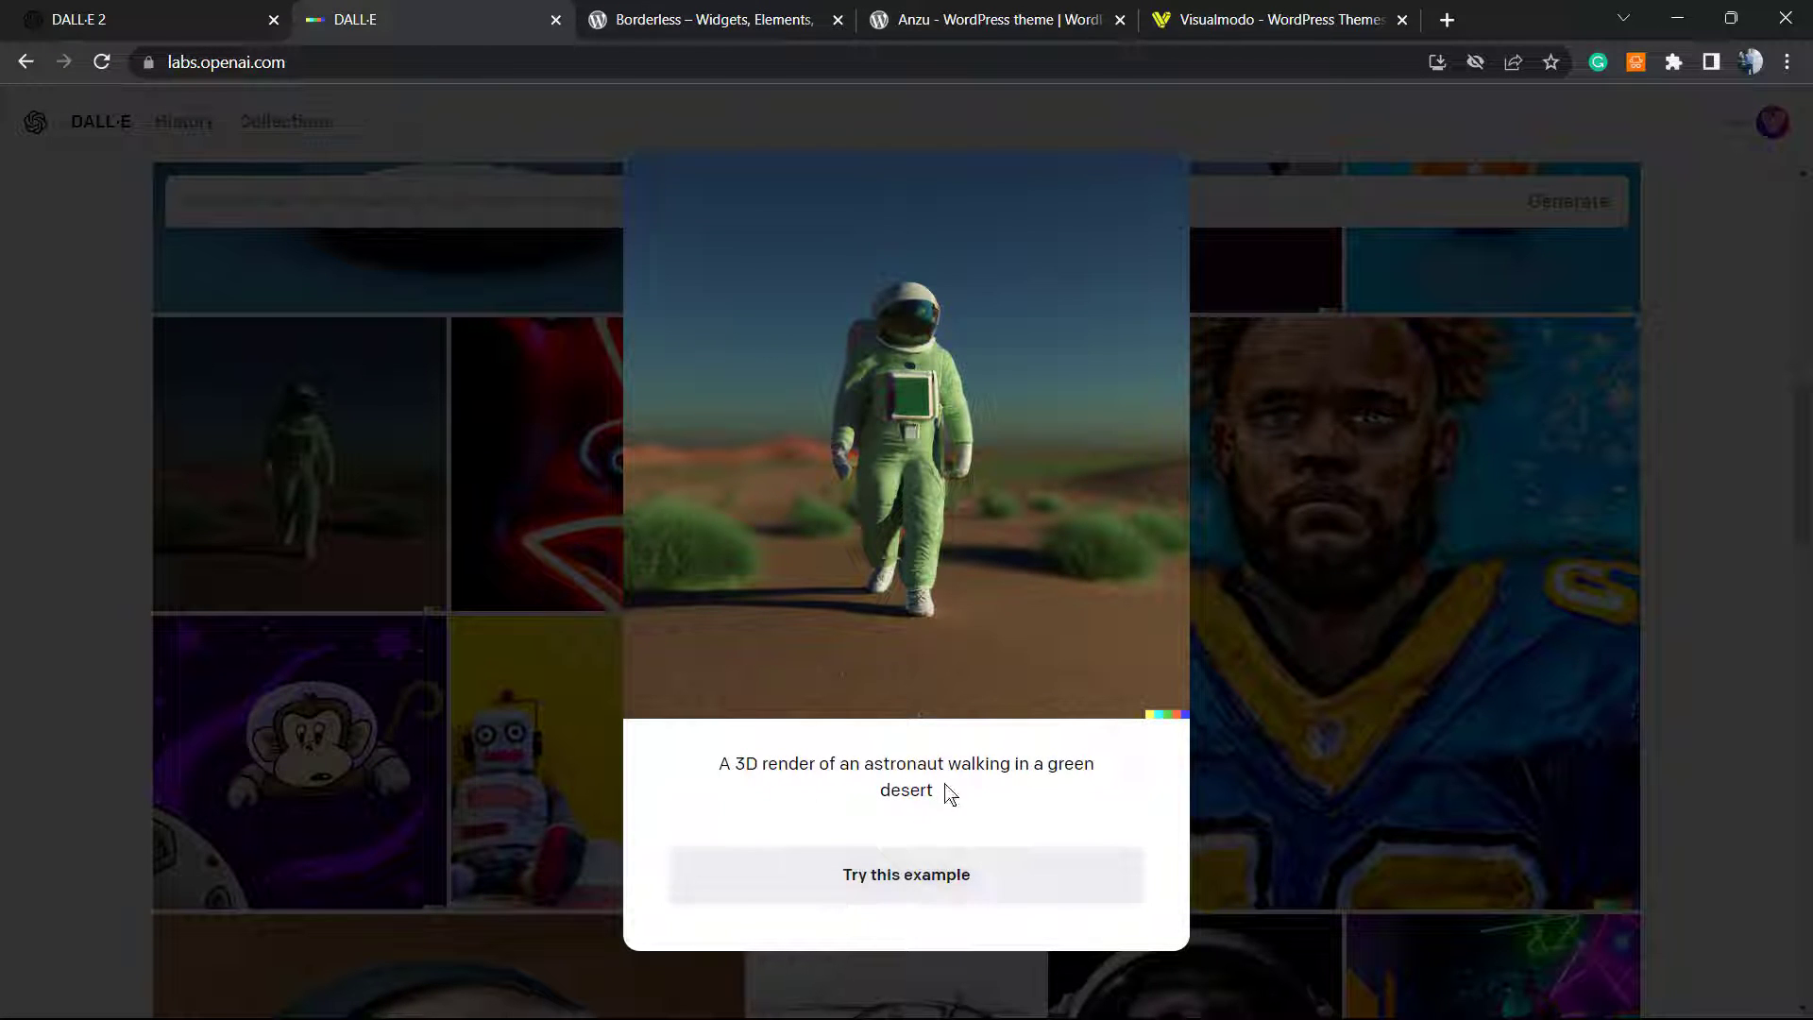
triple_click(891, 764)
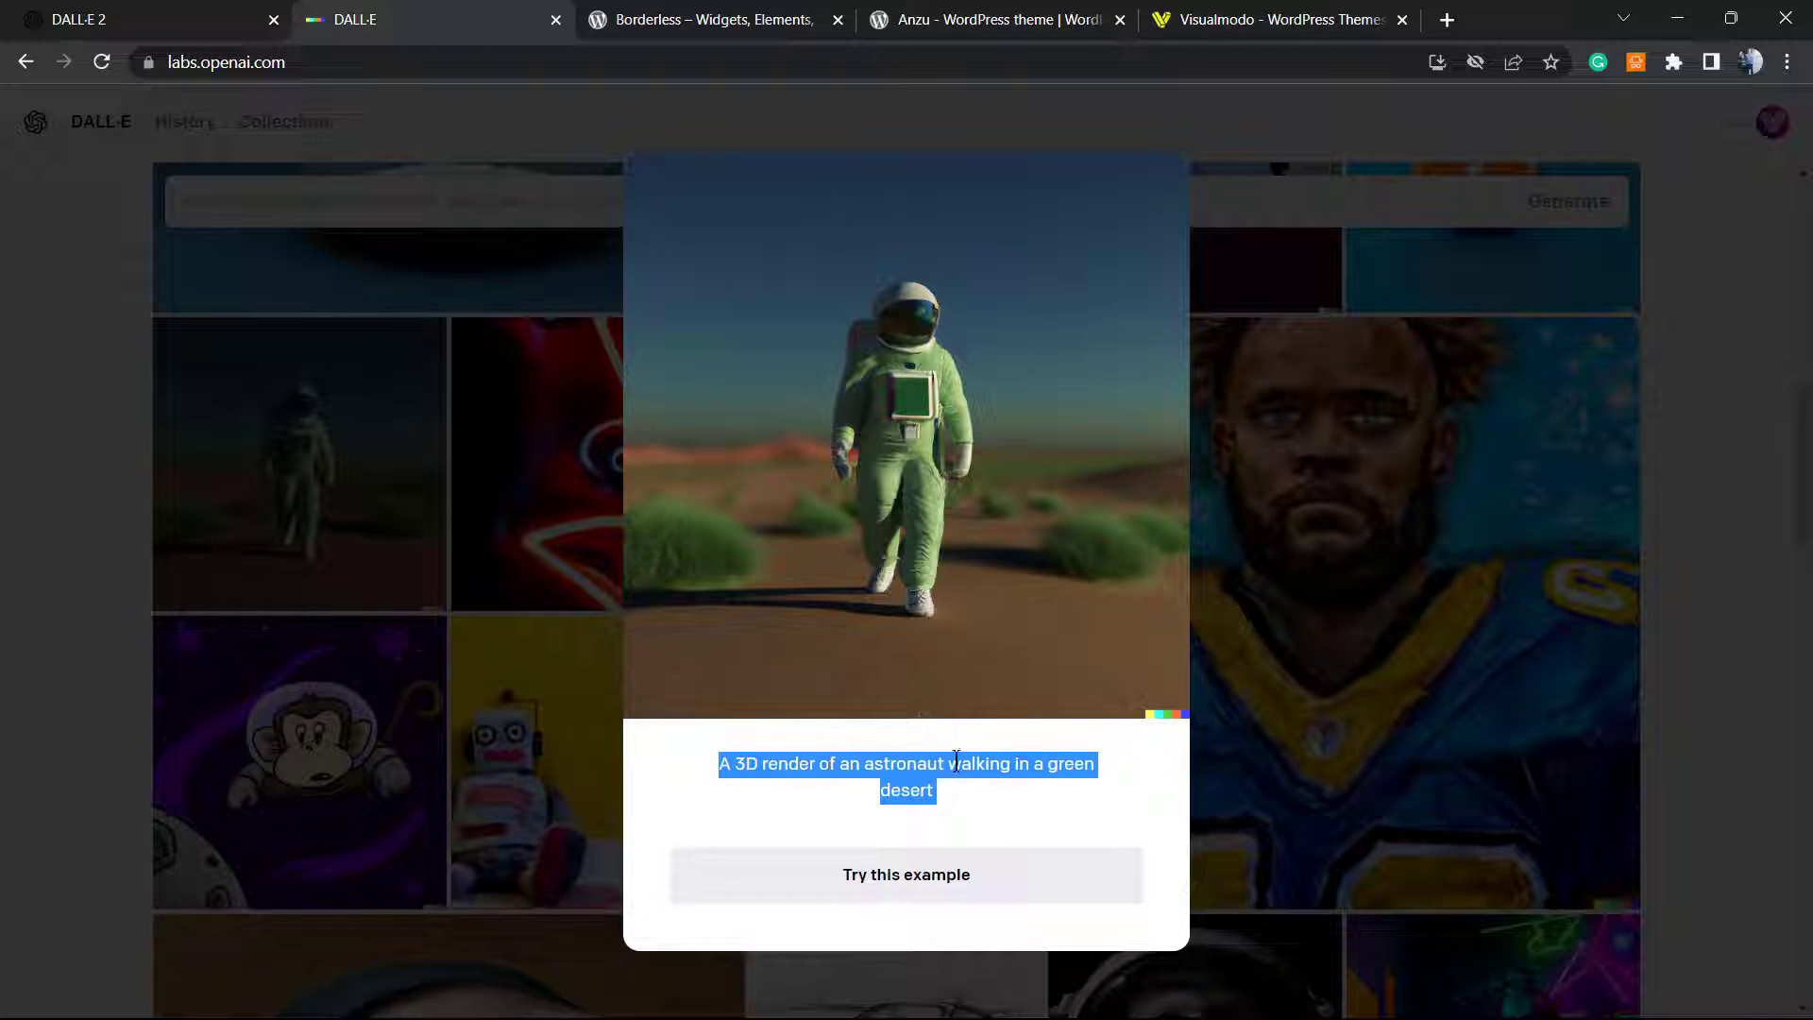
left_click(862, 887)
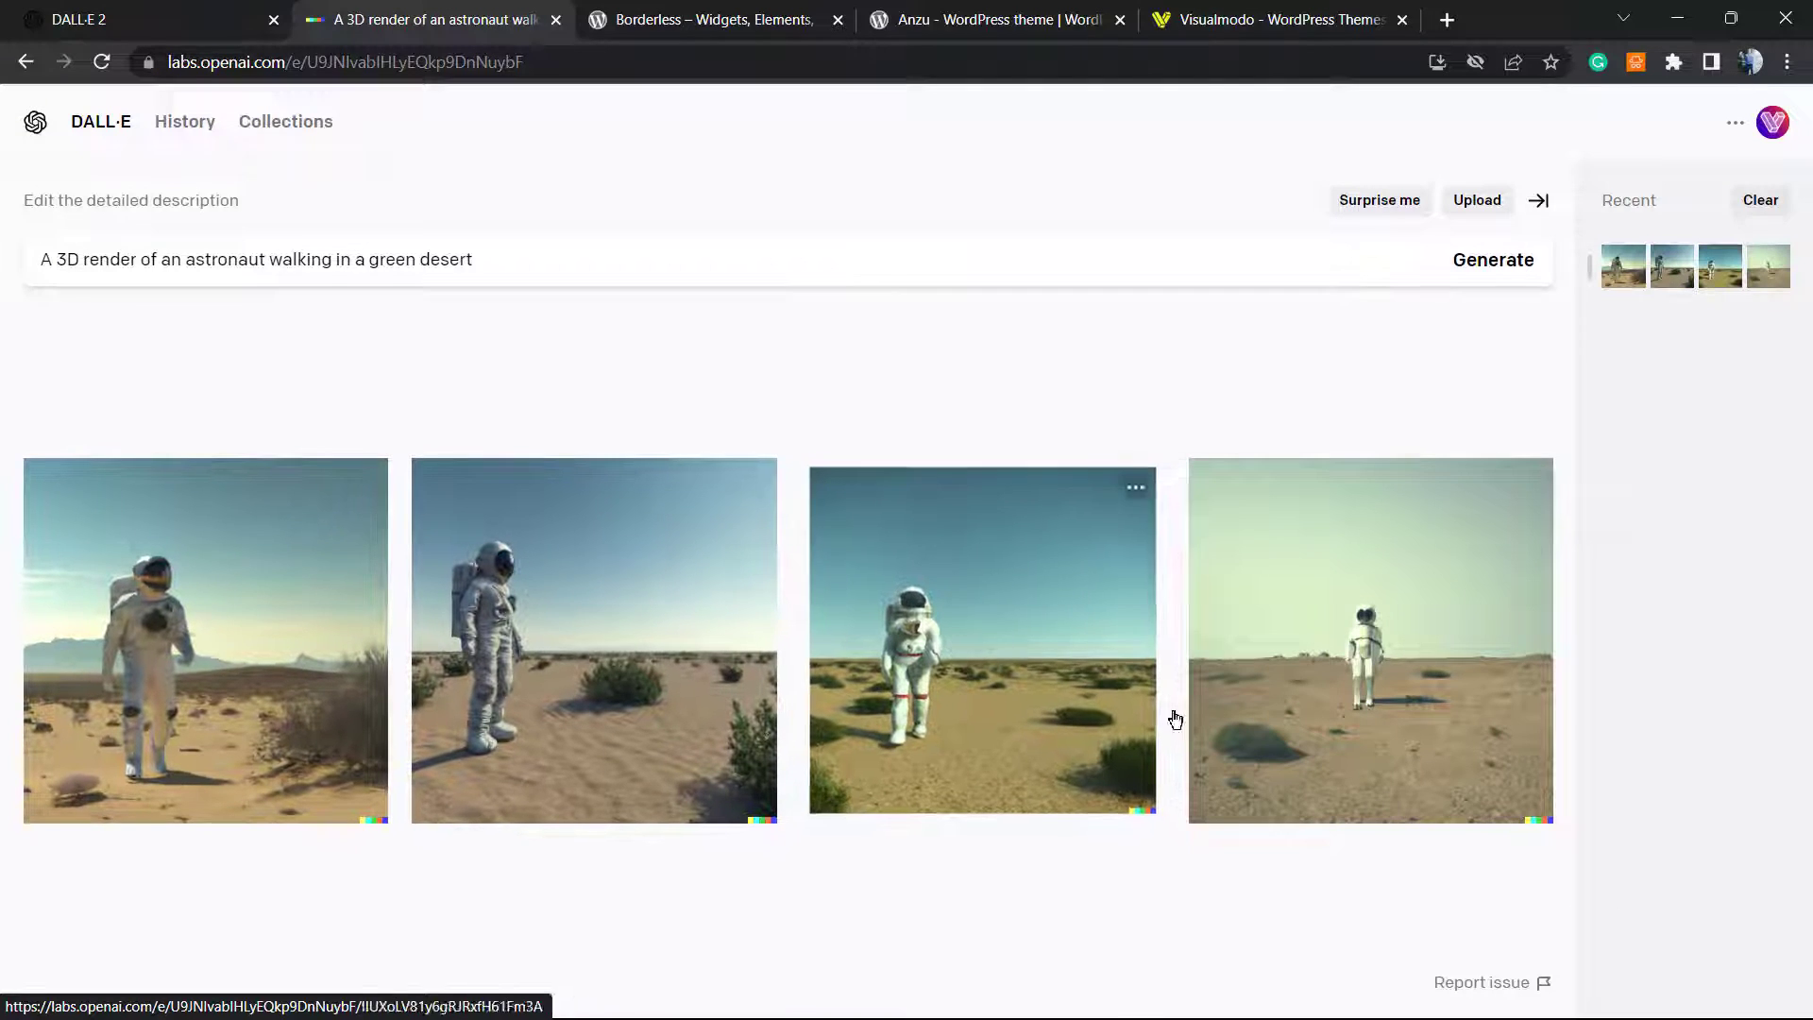
mouse_move(982, 641)
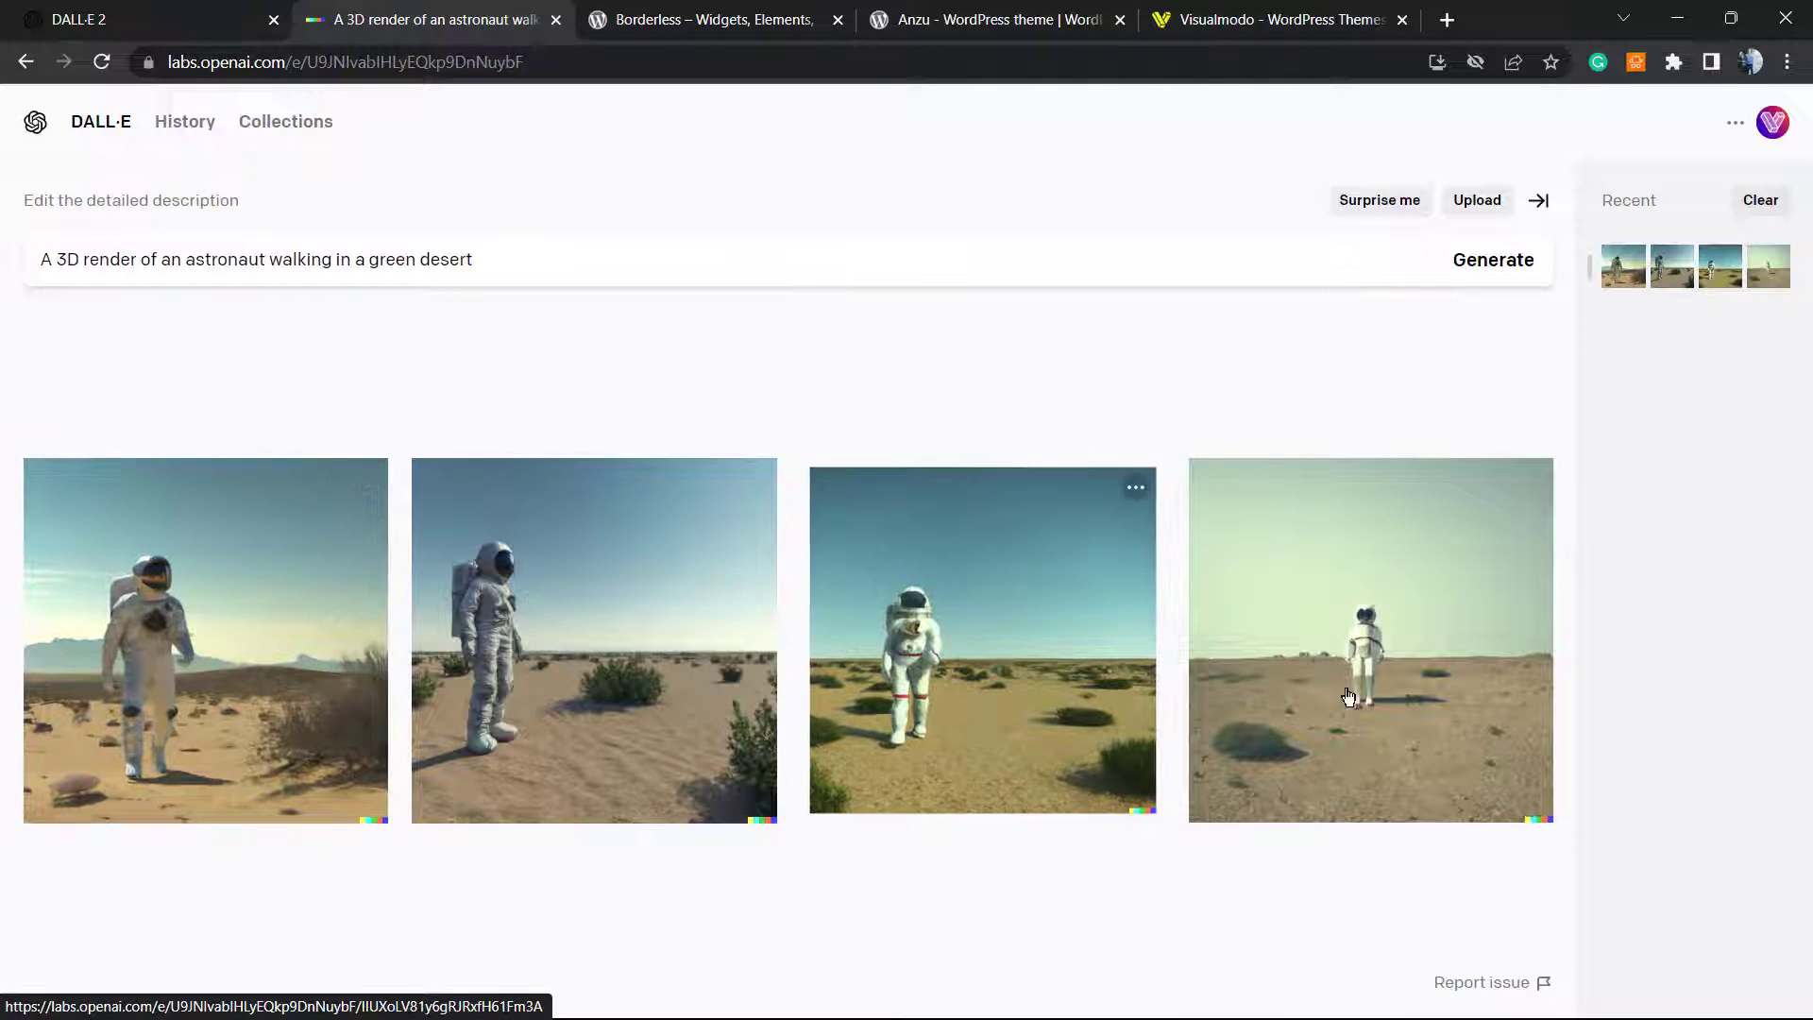
Download the first astronaut image as a PNG and open it in the image editor.
left_click(363, 696)
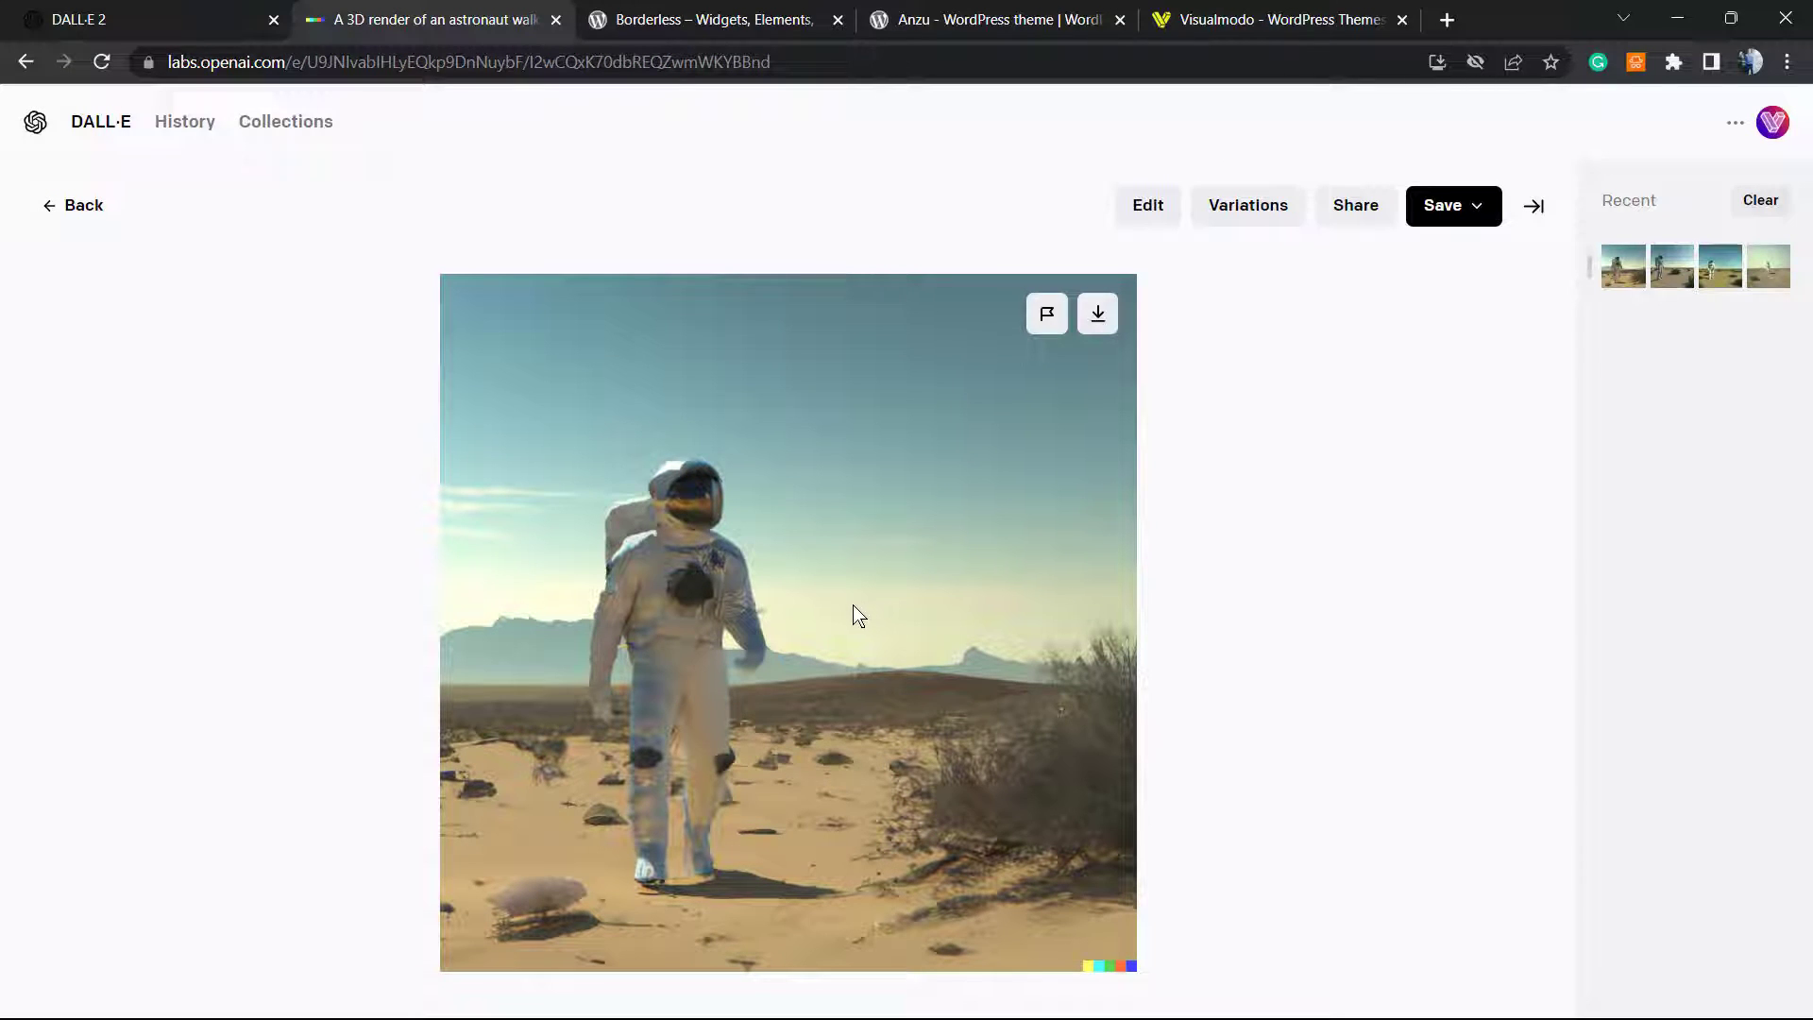
mouse_move(1119, 405)
left_click(1096, 316)
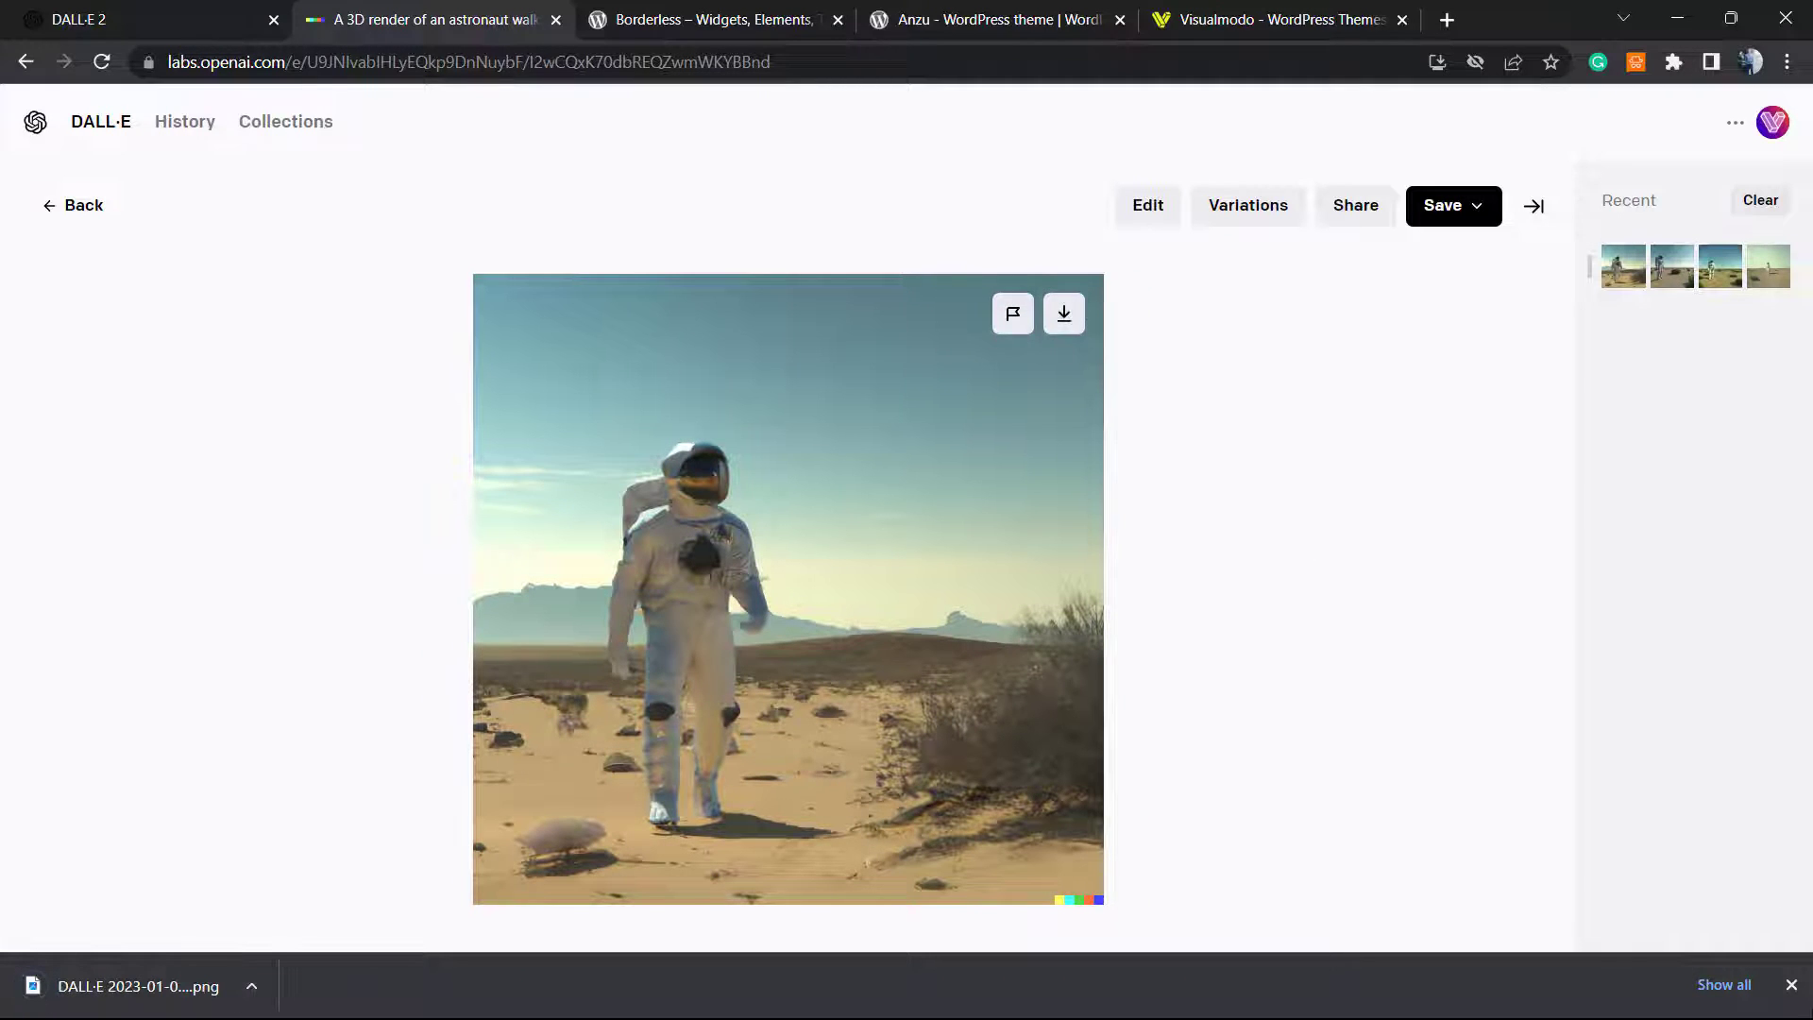
left_click(1791, 984)
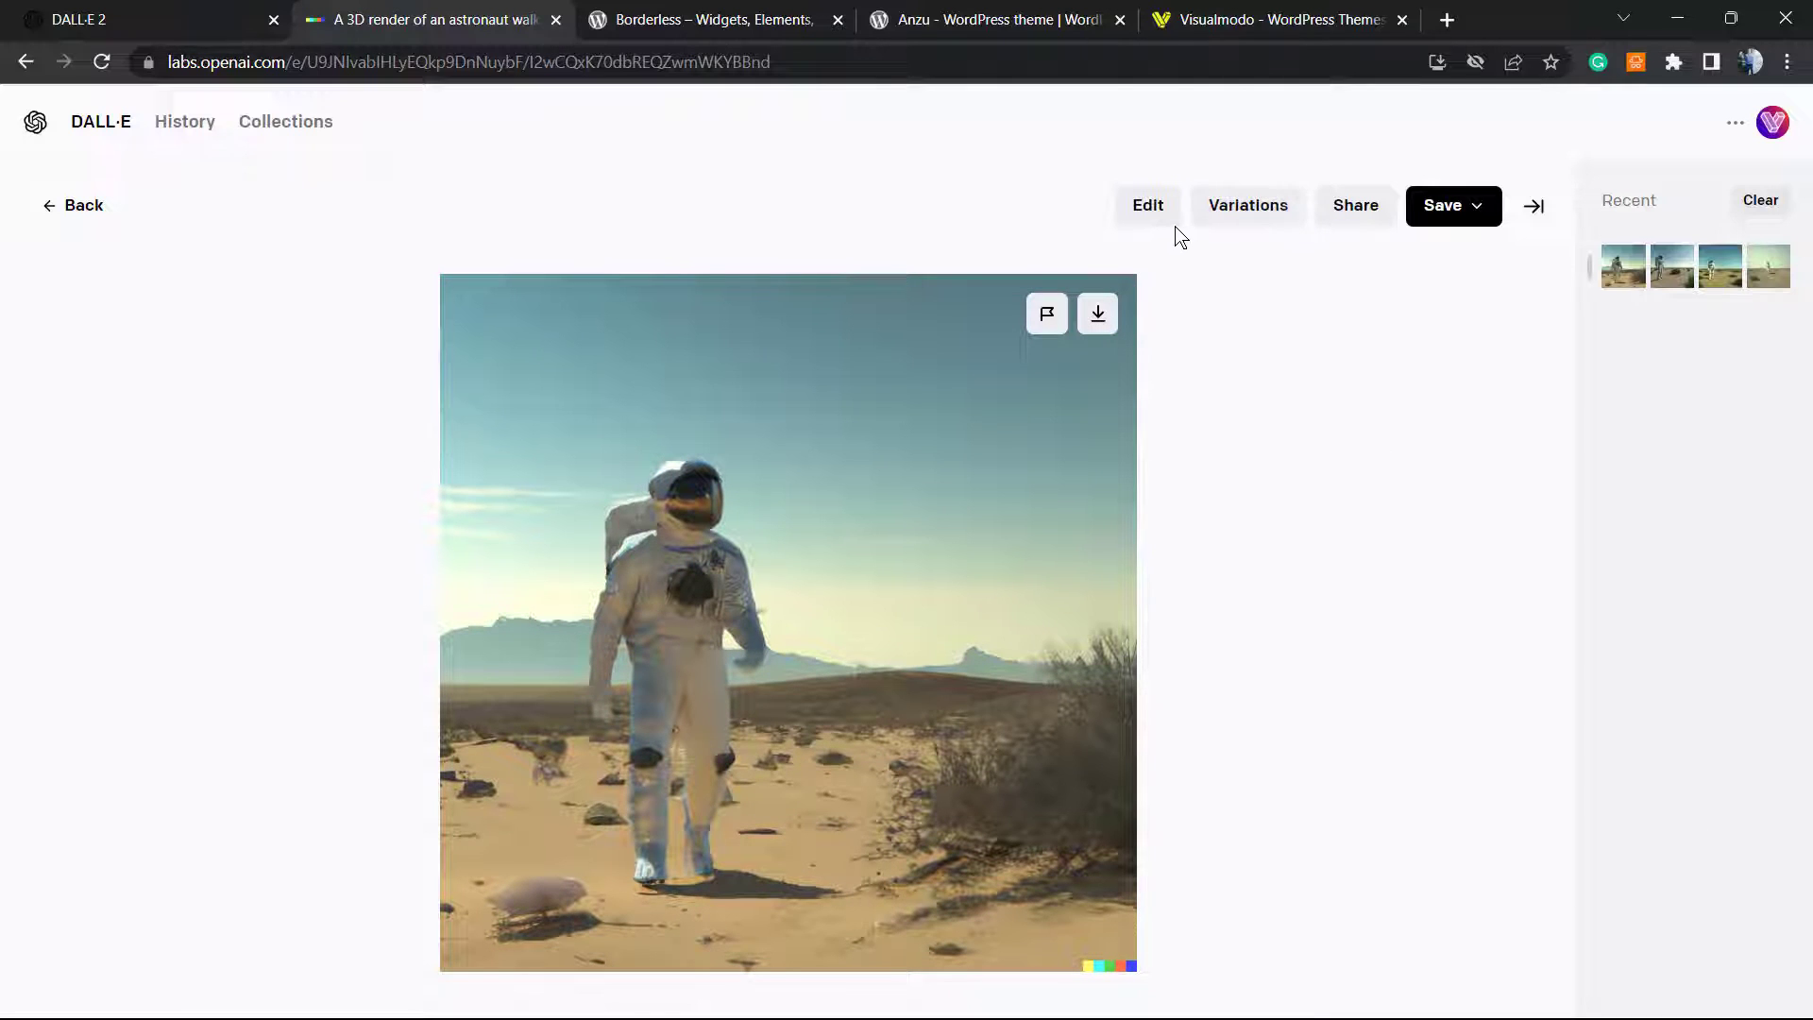
left_click(1211, 214)
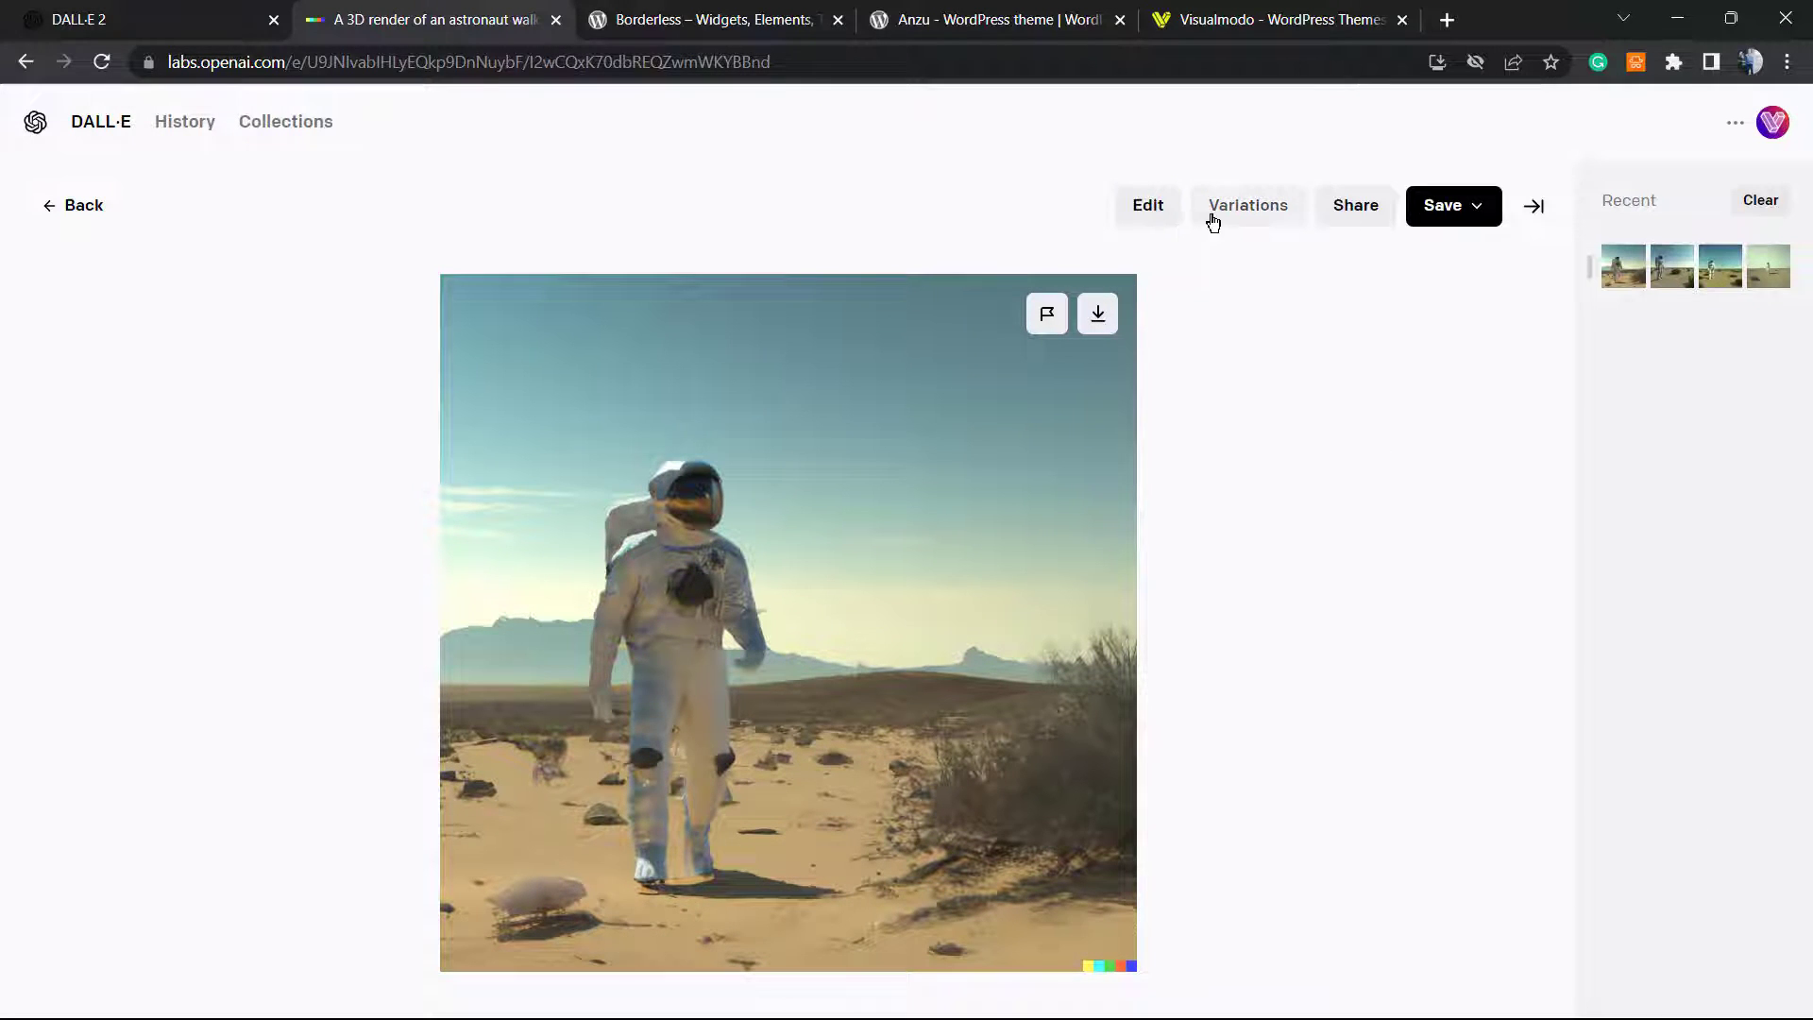
left_click(1148, 209)
scroll(794, 666, "down", 2)
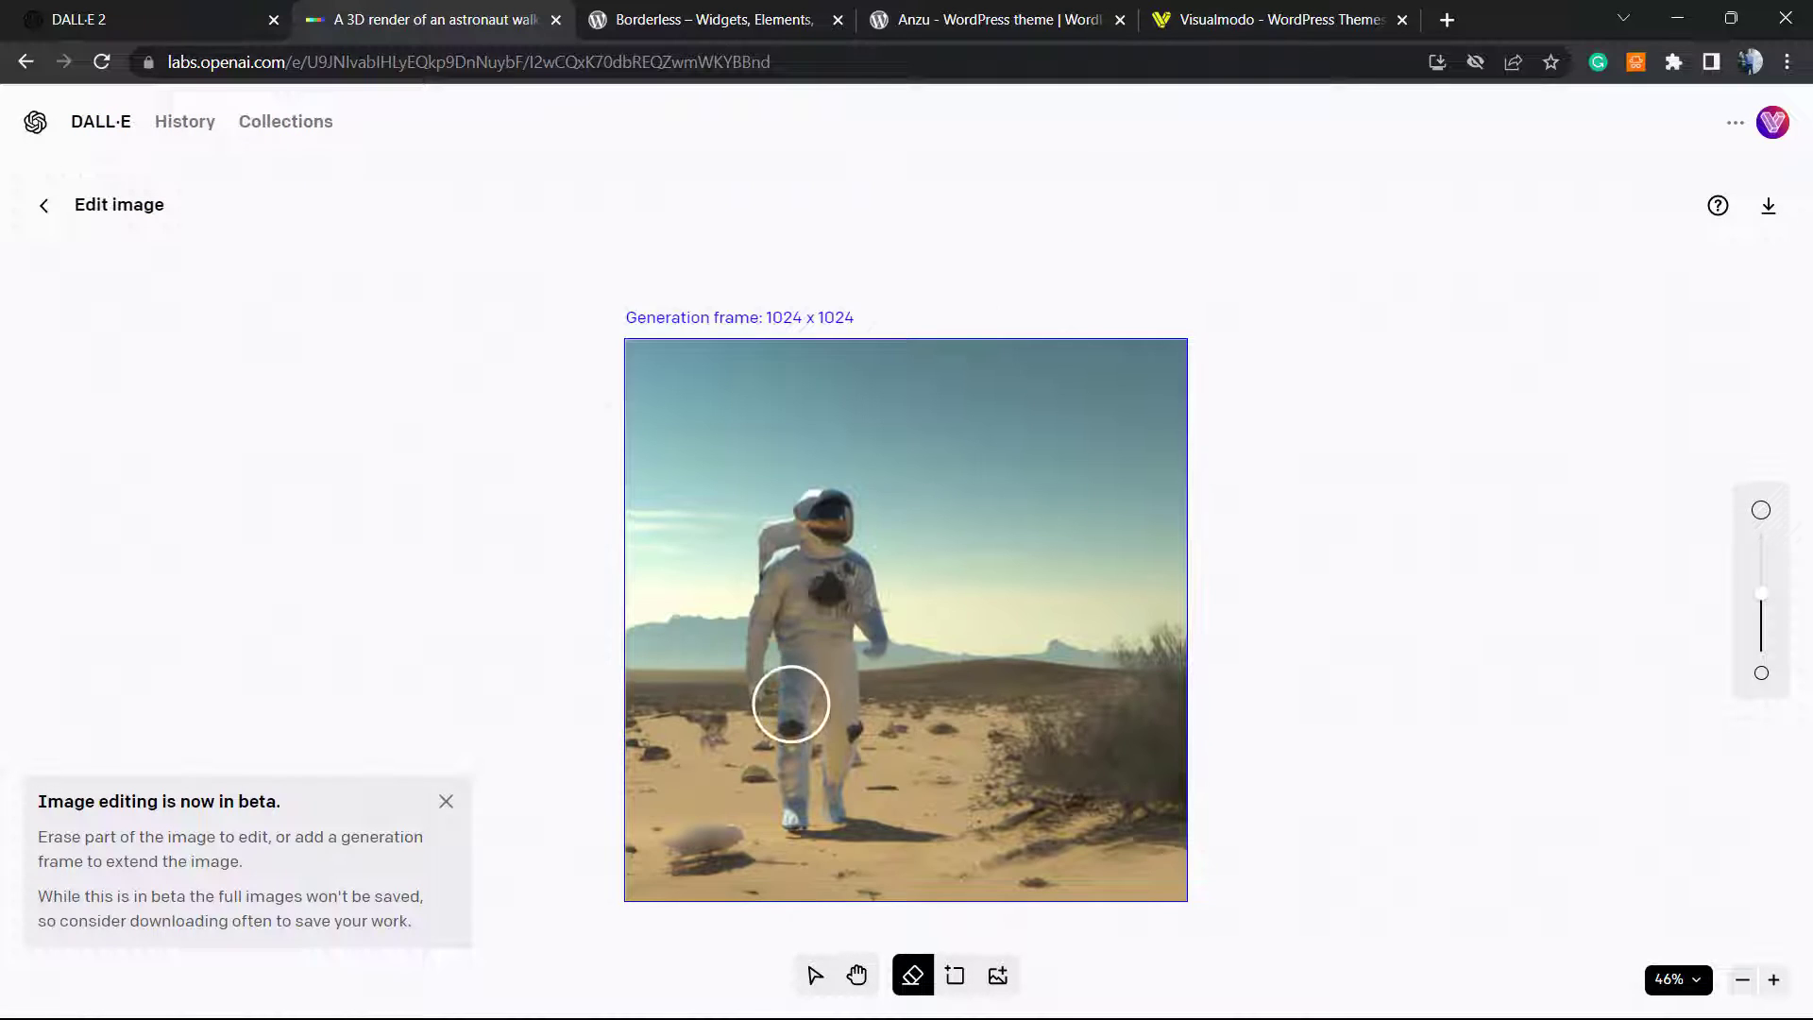
Erase patches on the astronaut's body and lower-right desert, and add a generation frame left of the image.
left_click_drag(807, 620, 935, 648)
scroll(918, 792, "down", 1)
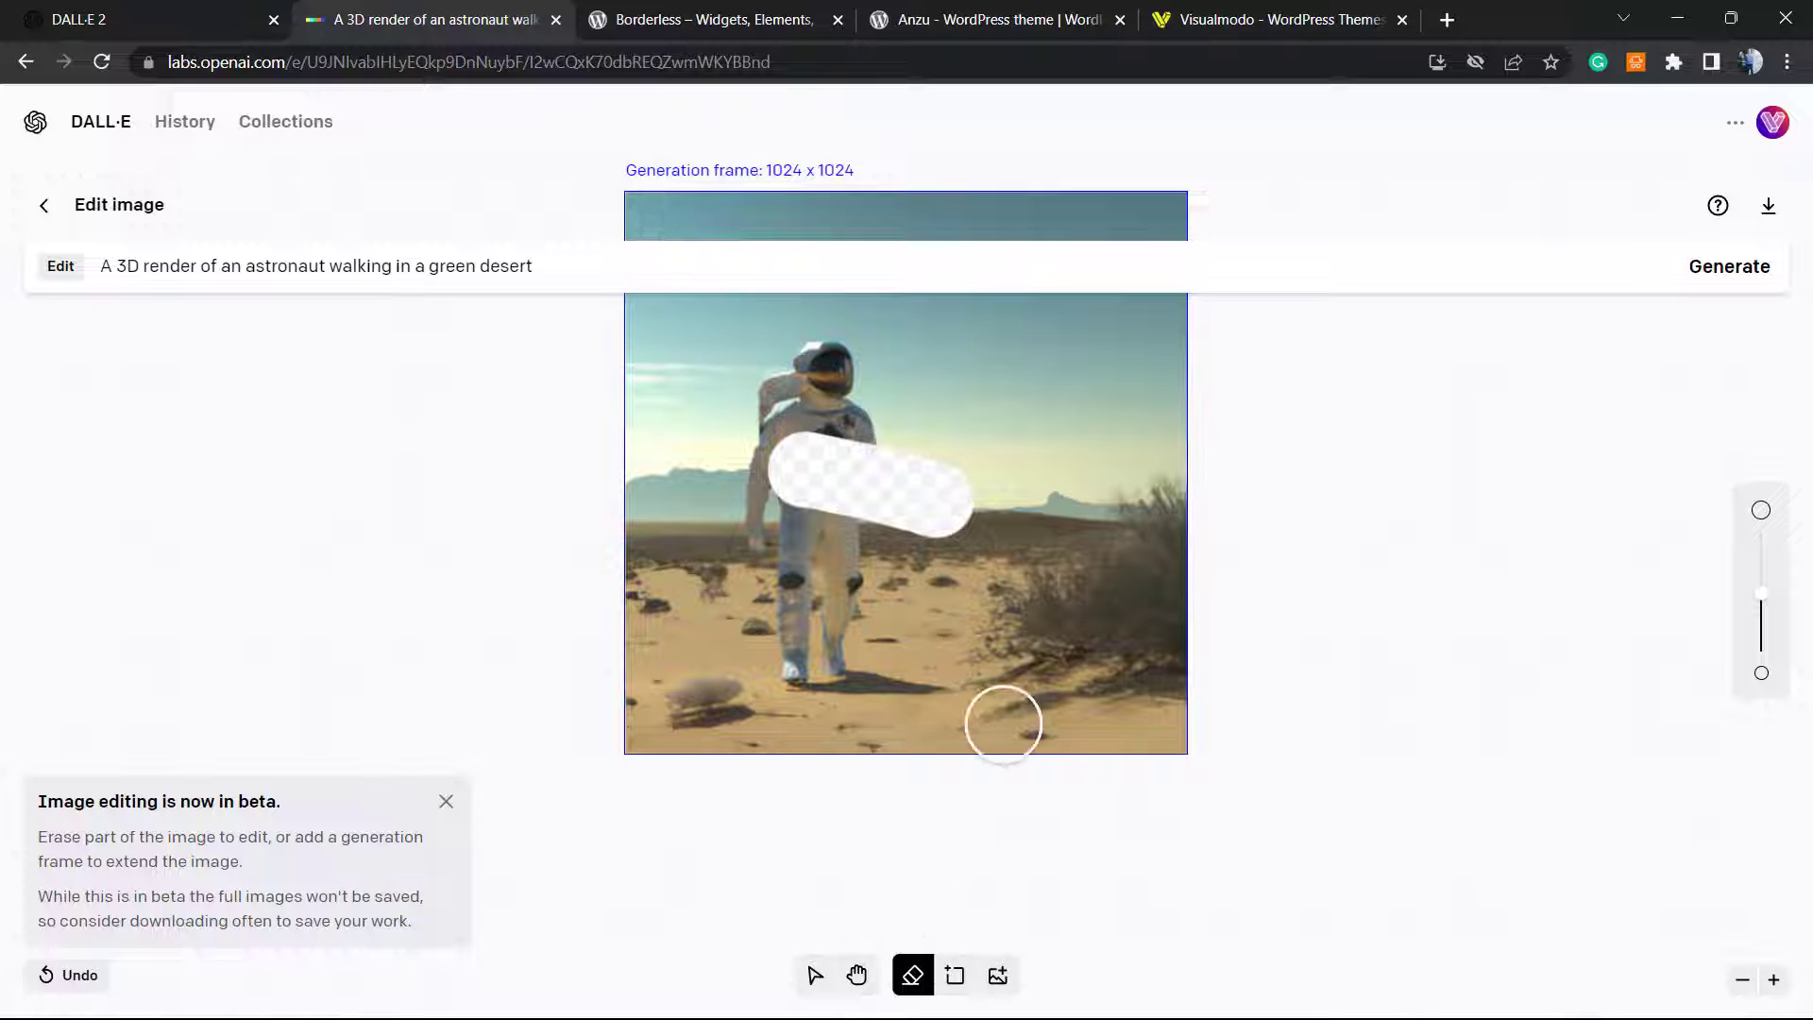
mouse_move(1026, 702)
left_mouse_down()
mouse_move(1112, 637)
mouse_move(993, 609)
left_mouse_up()
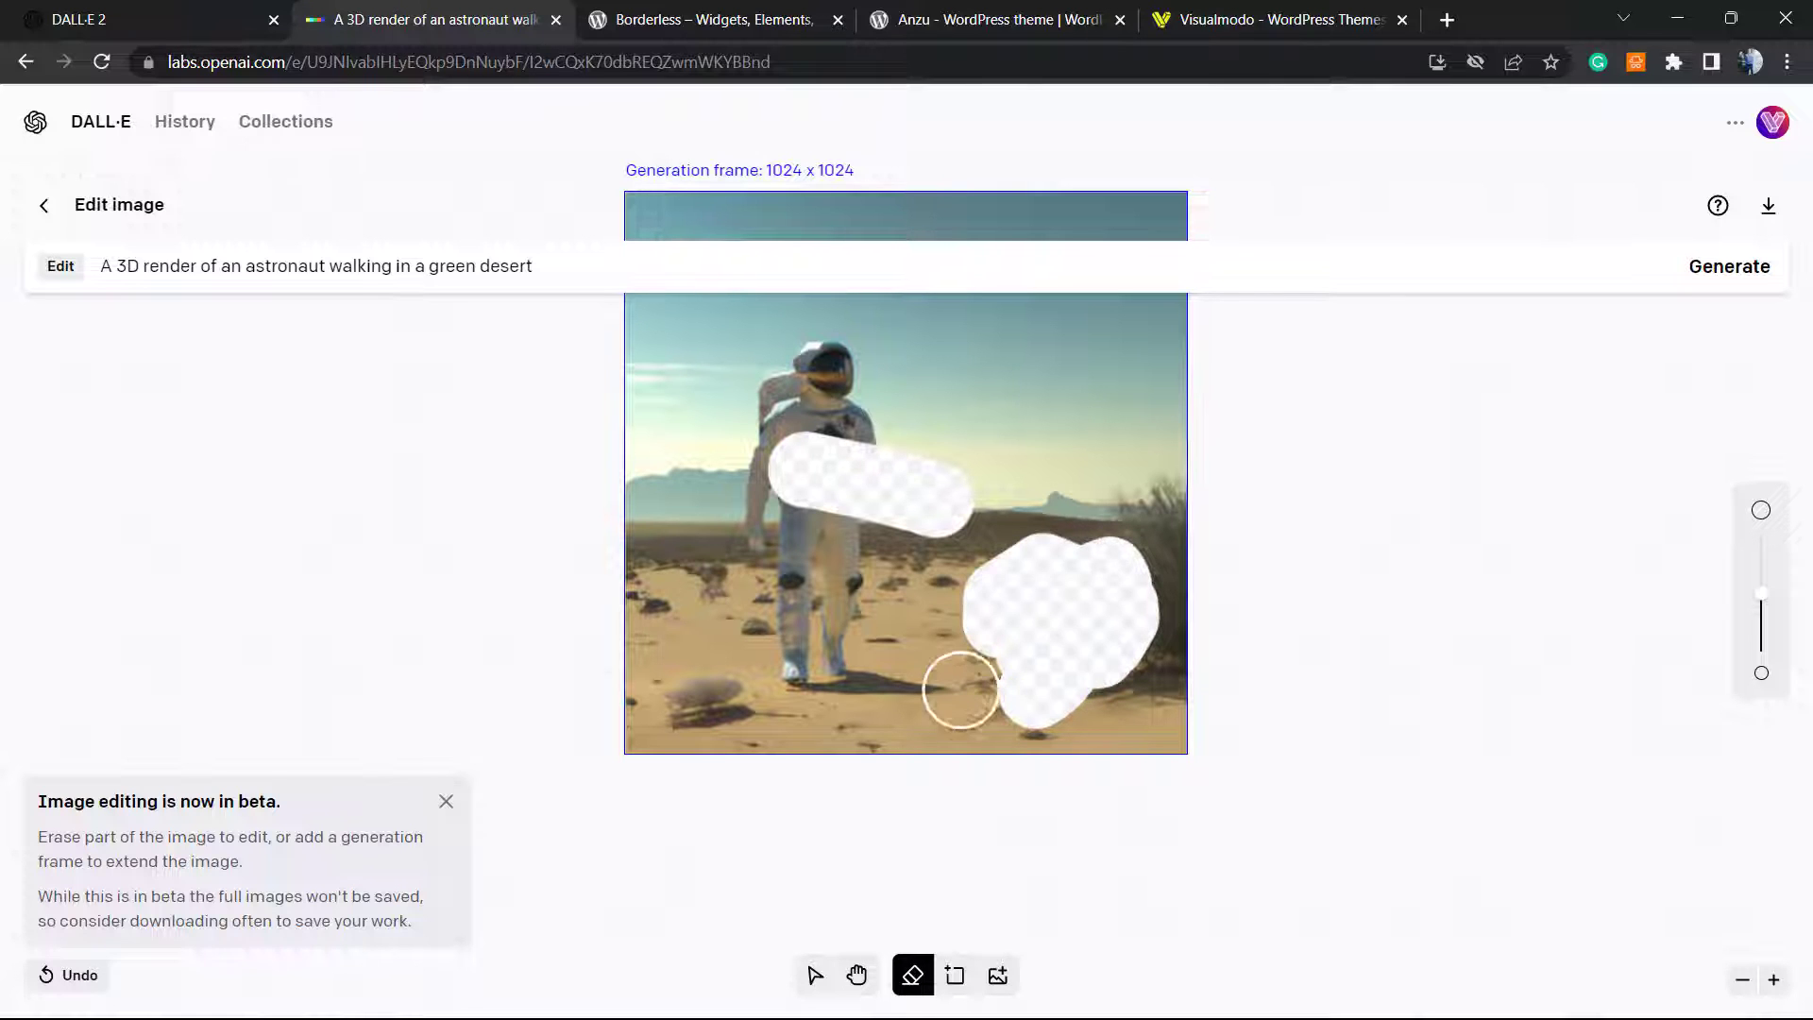
left_click(955, 974)
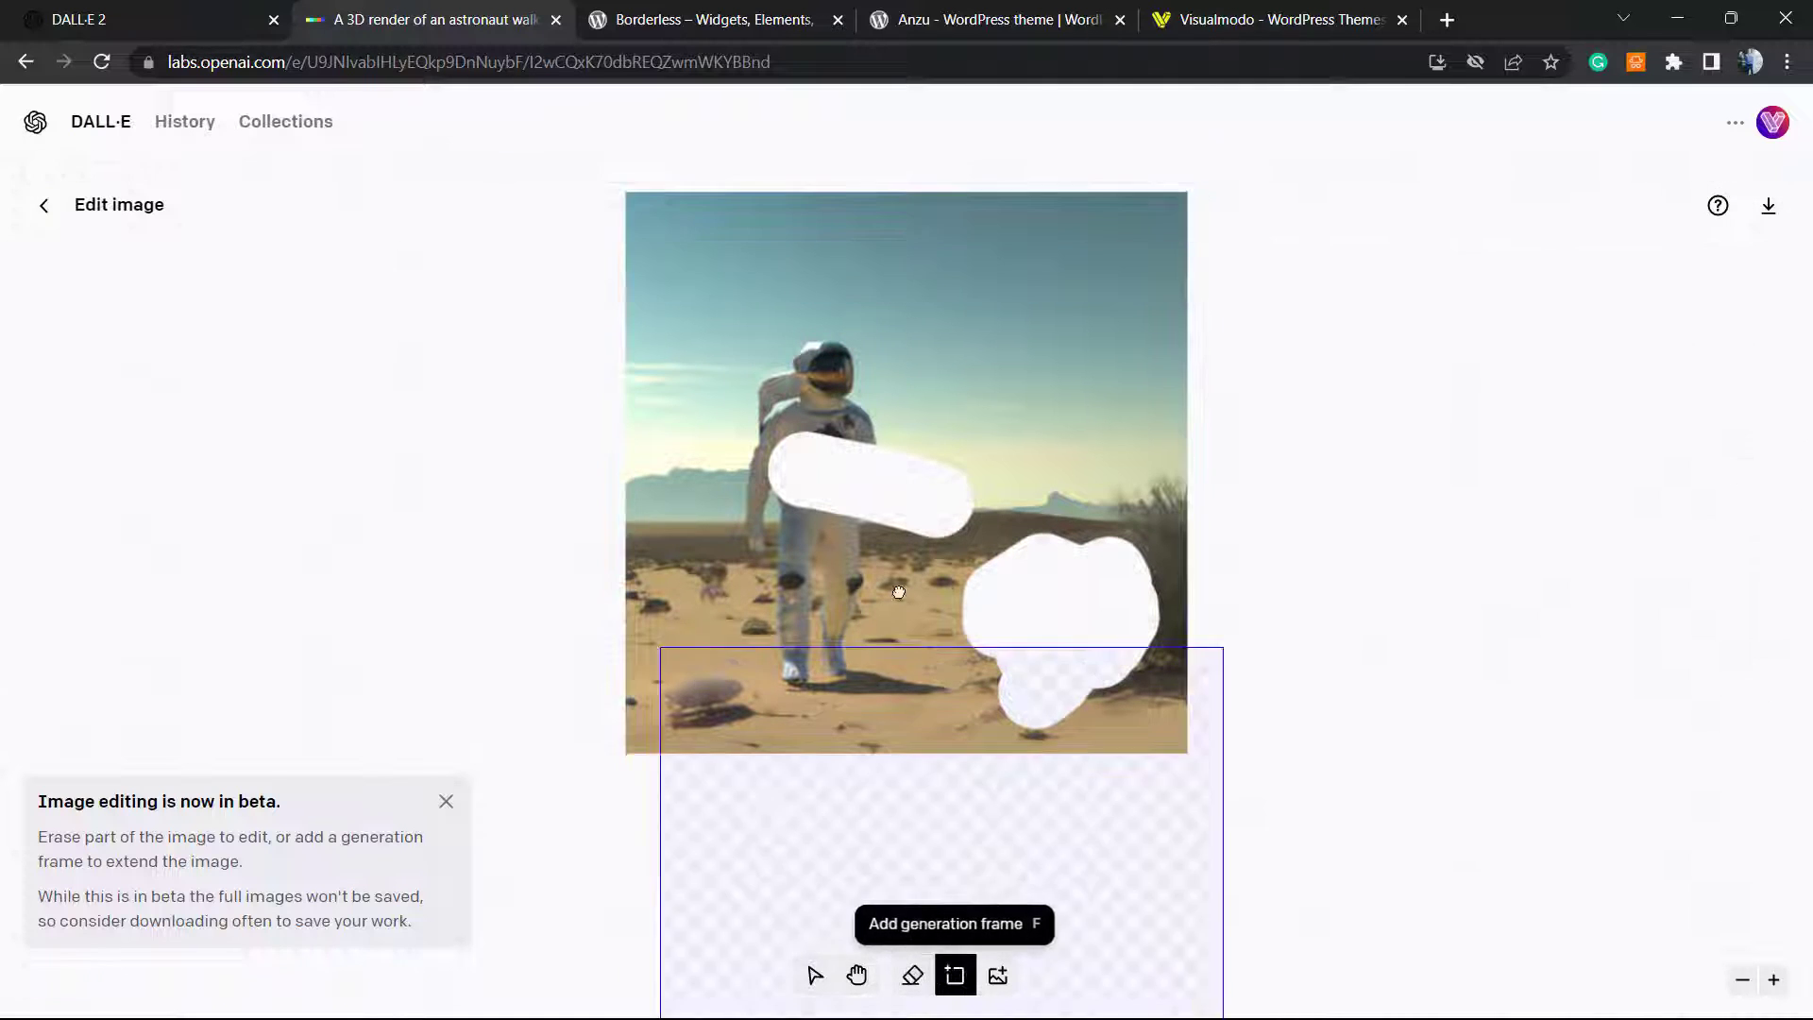
left_click(828, 841)
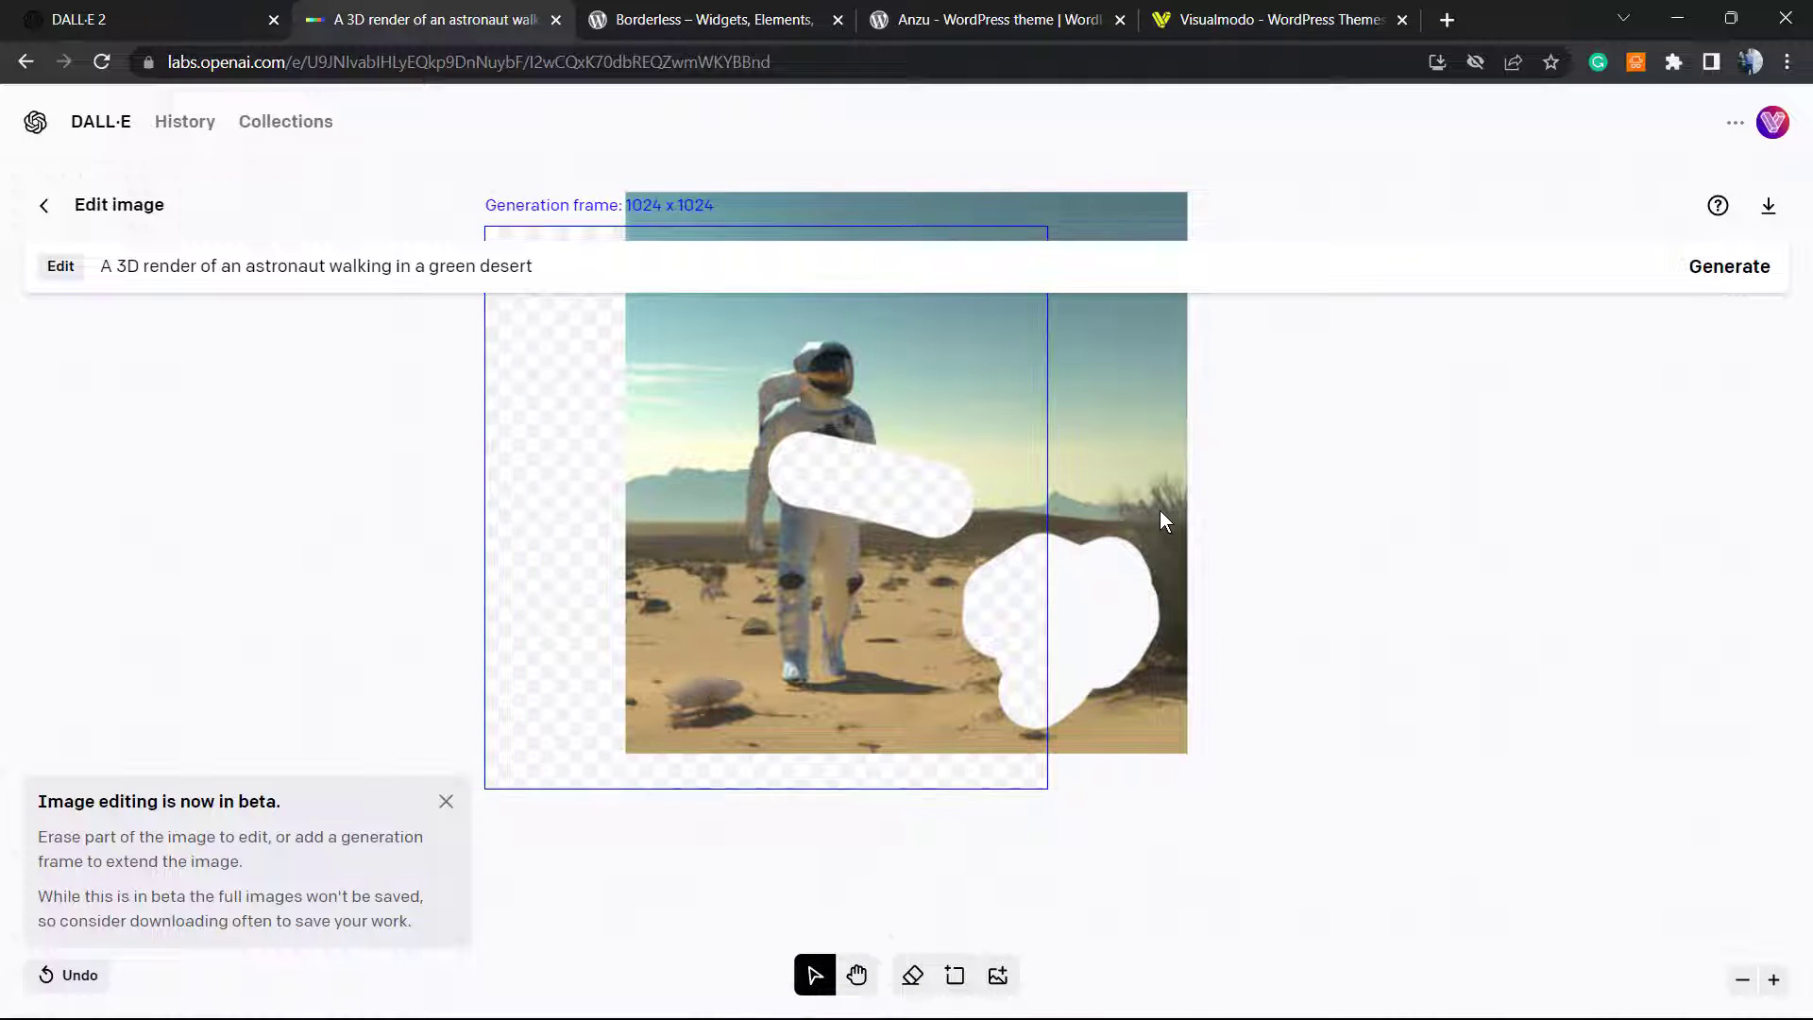
scroll(595, 645, "down", 2)
scroll(596, 644, "down", 1)
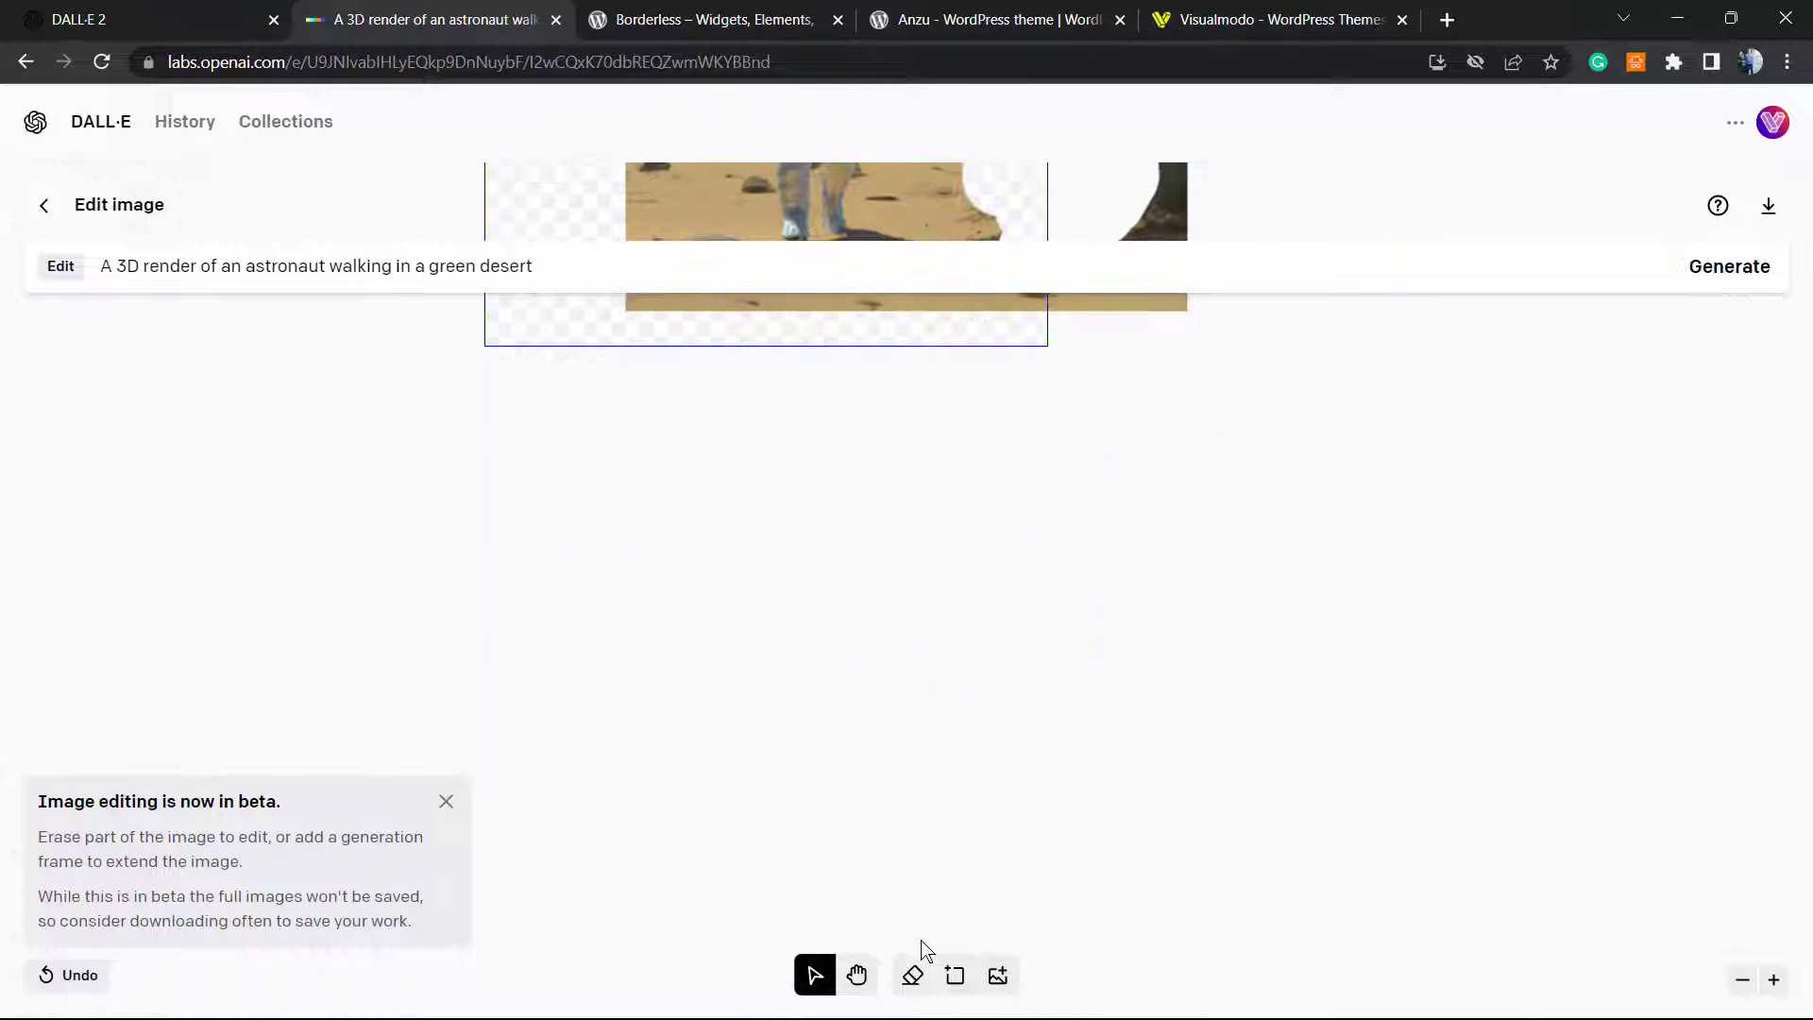
scroll(595, 751, "down", 2)
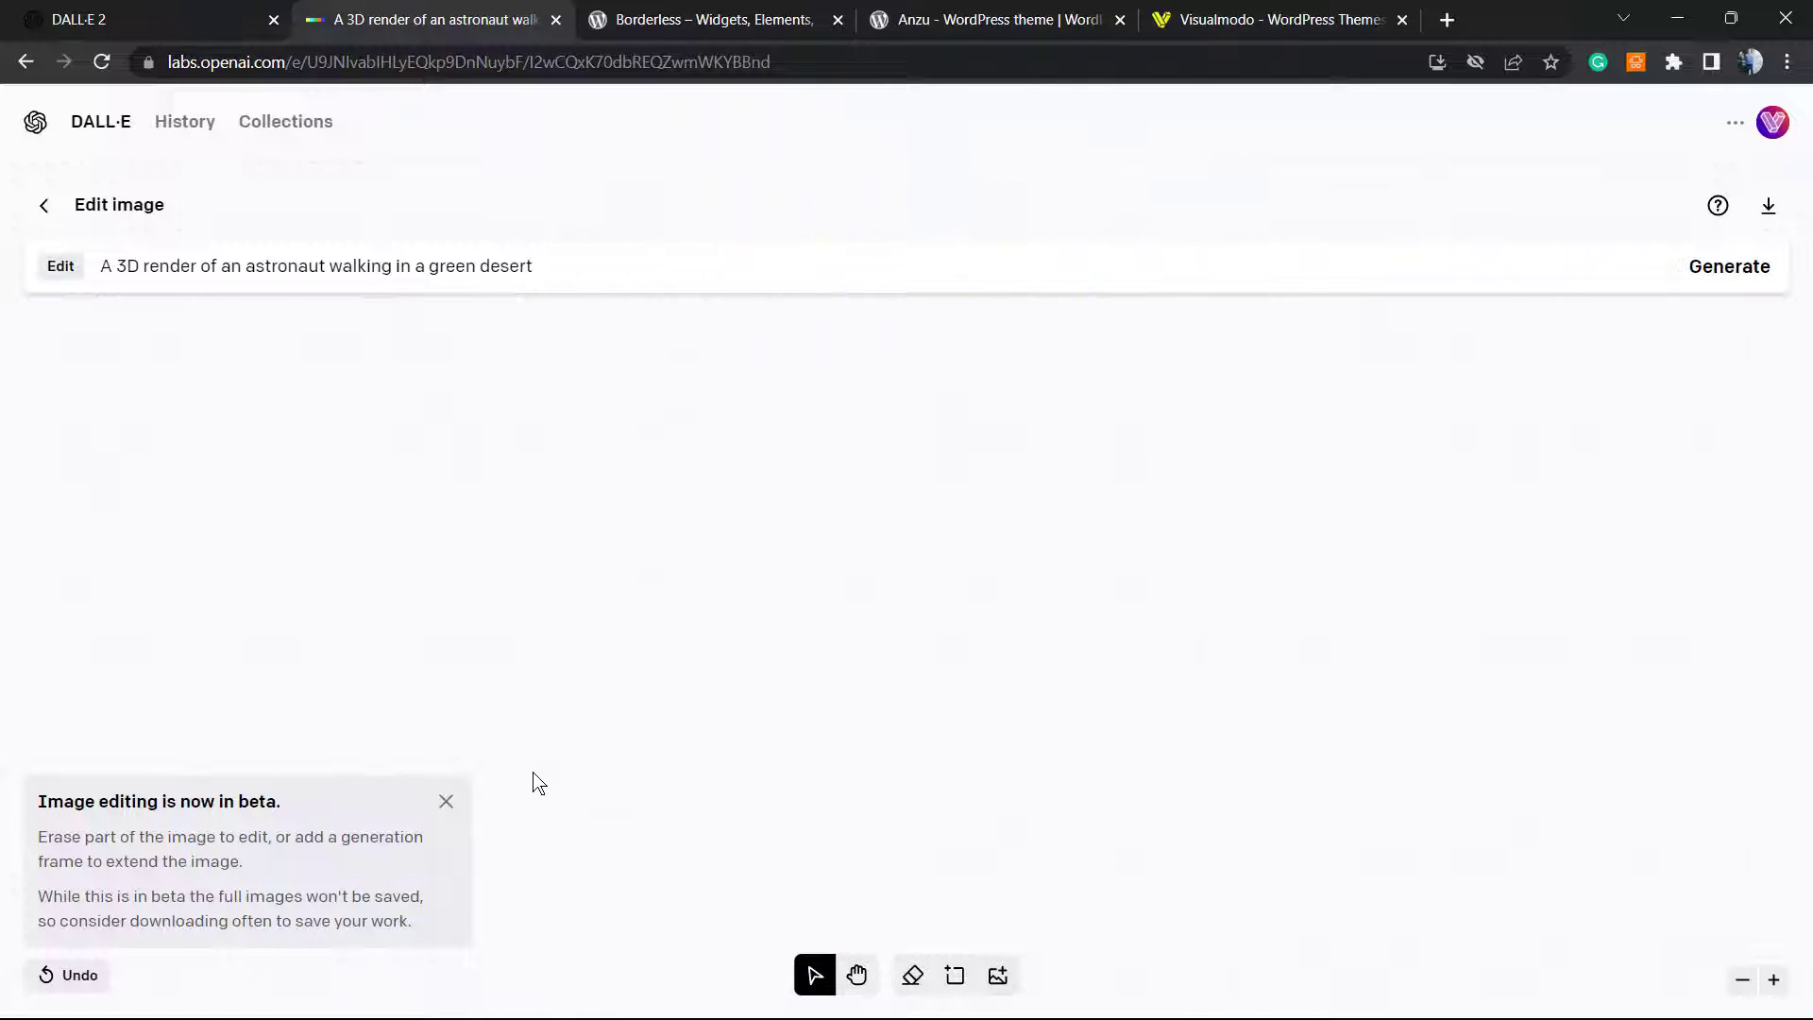
Dismiss the editing beta notice and head back to the DALL·E home page.
left_click(447, 805)
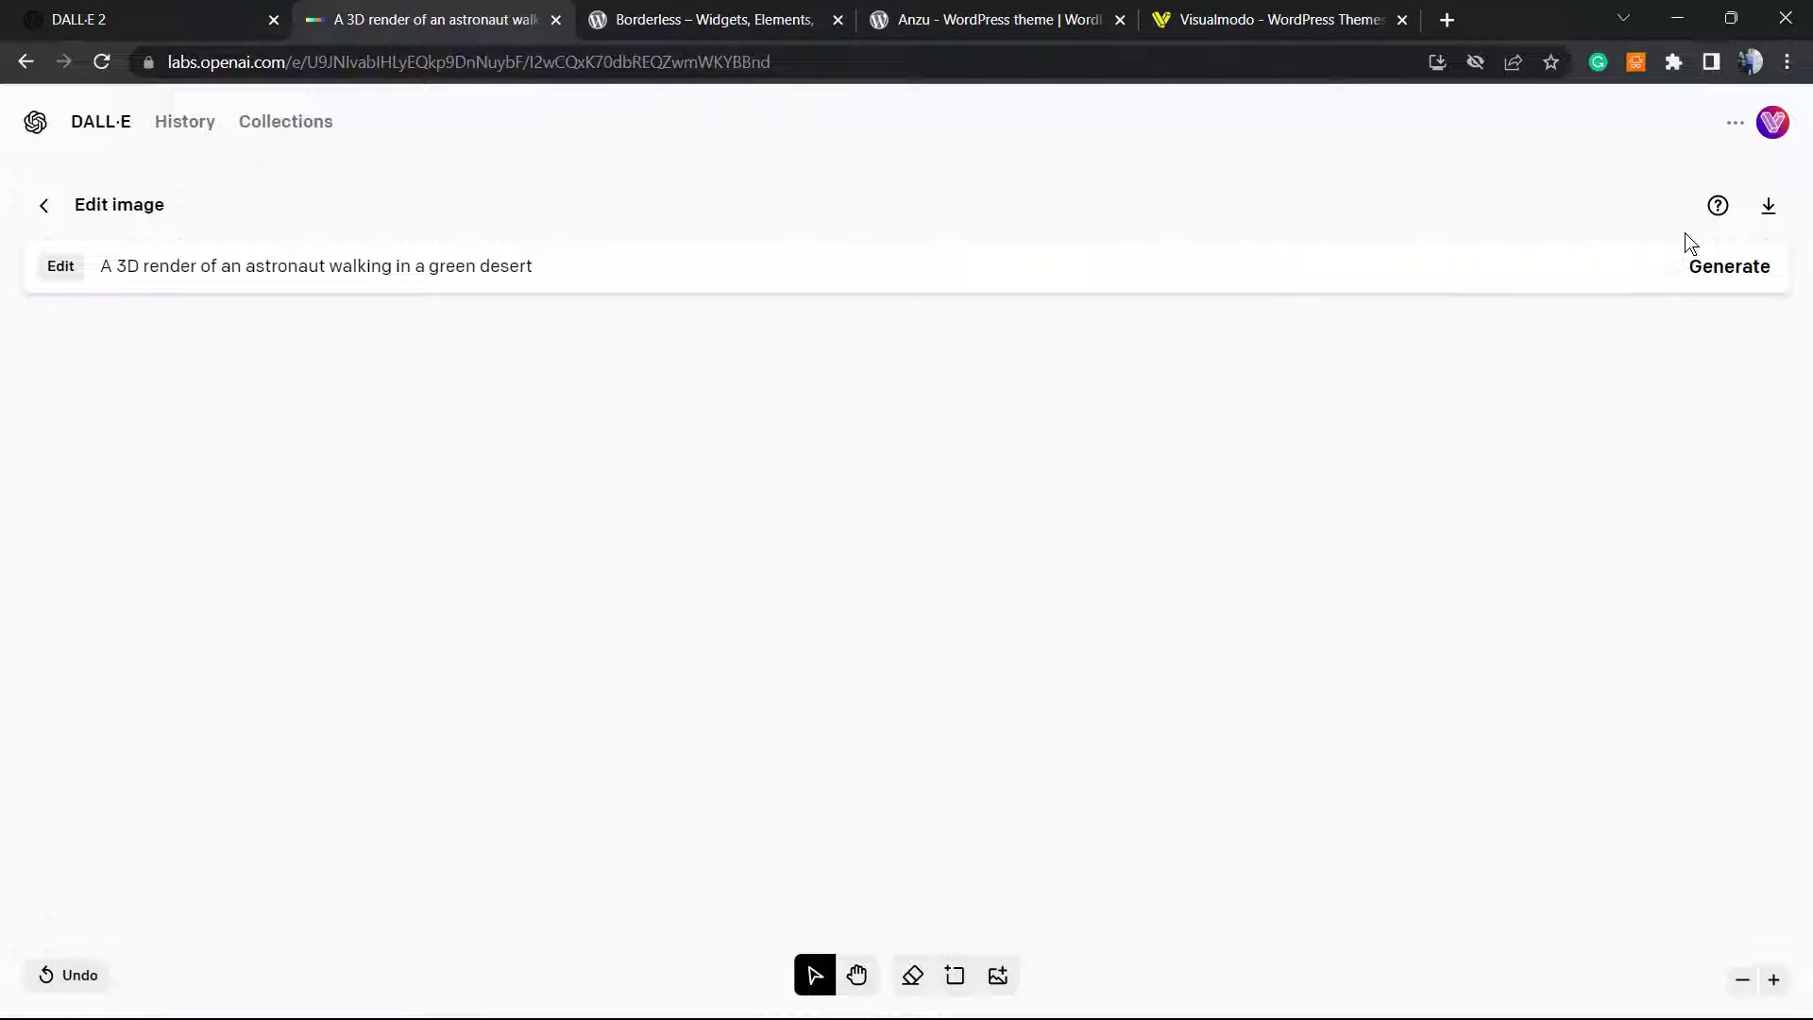
left_click(100, 125)
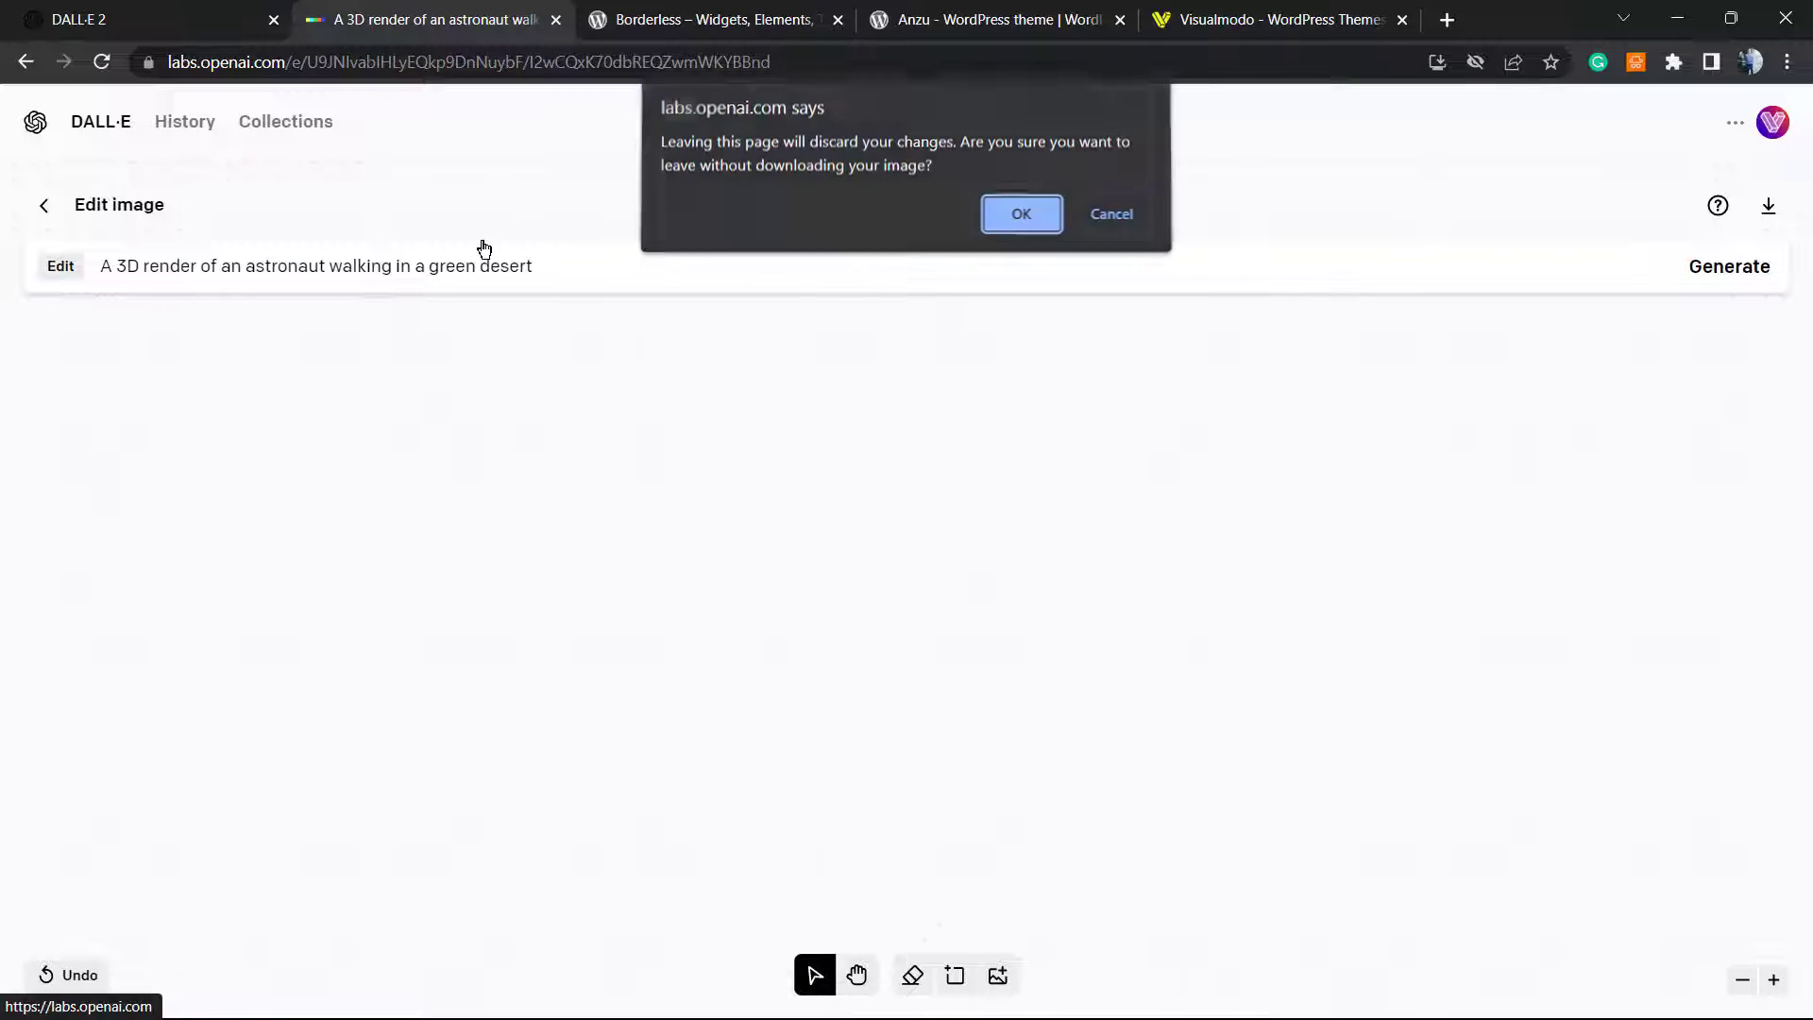
Discard the astronaut edits and generate images for 'a dog driving a car'.
left_click(1004, 219)
scroll(728, 599, "down", 3)
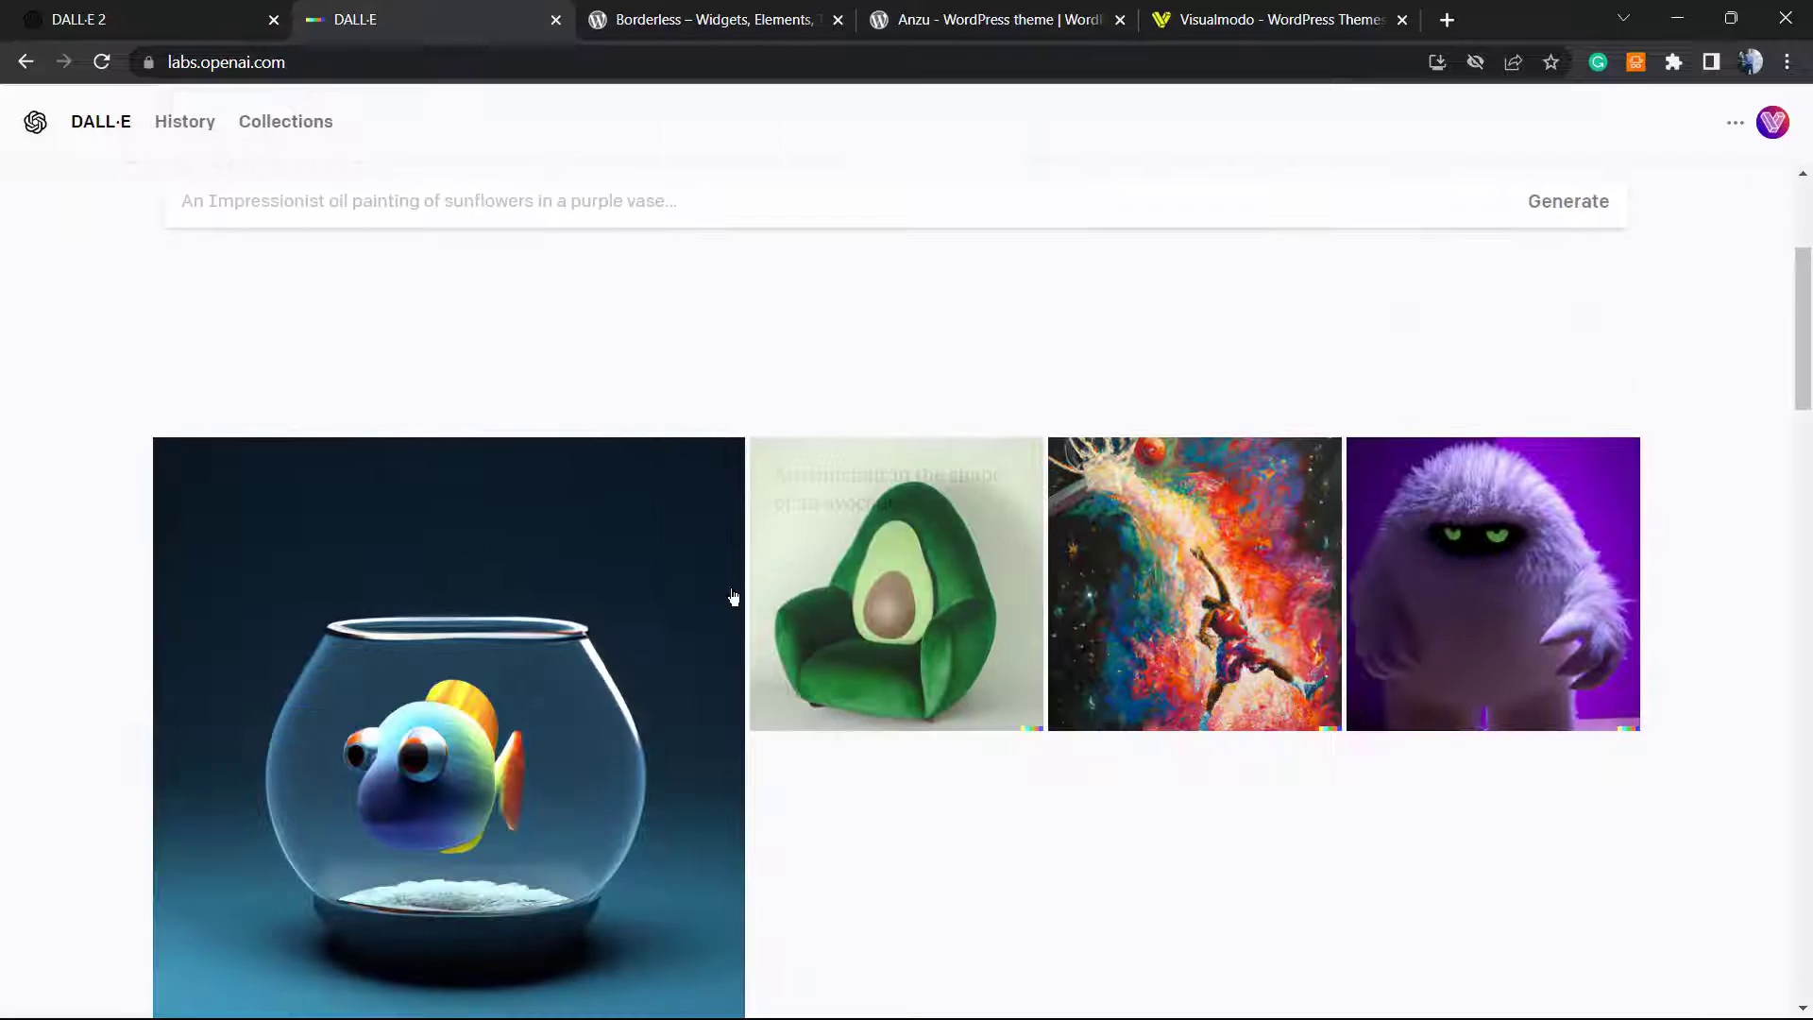
scroll(685, 595, "down", 5)
scroll(633, 477, "up", 10)
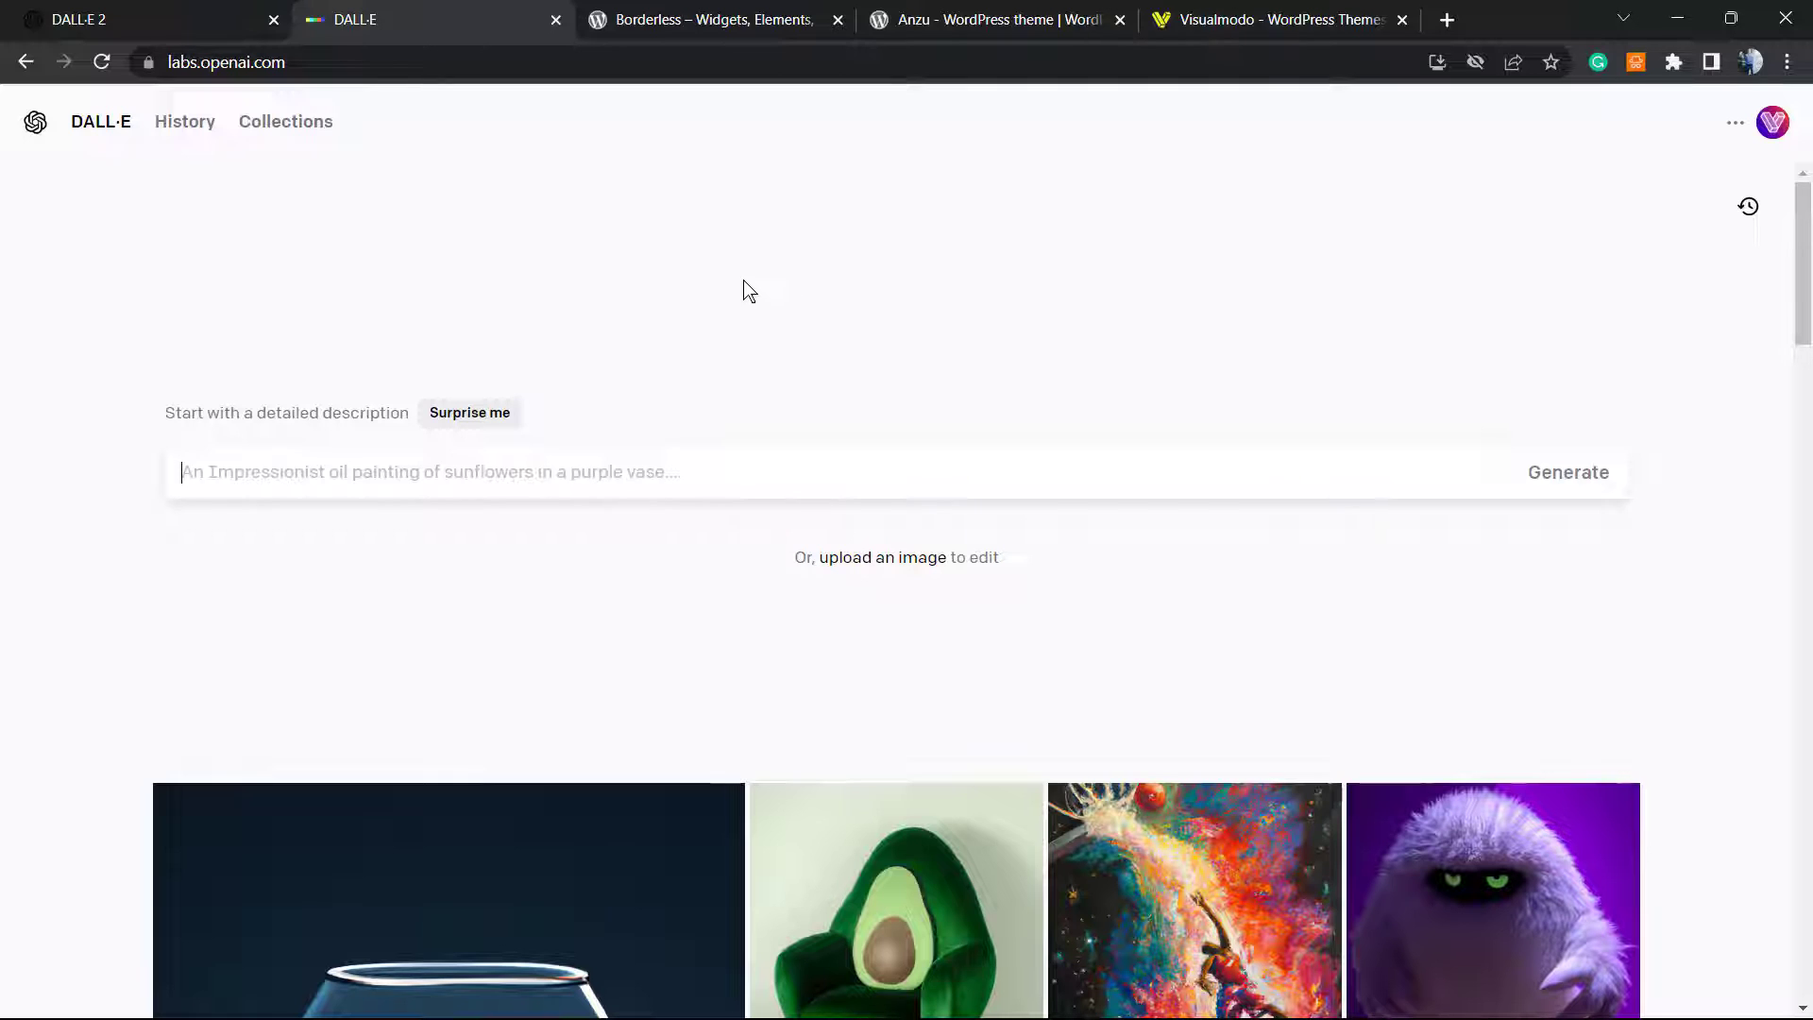
type("a dog driving a car")
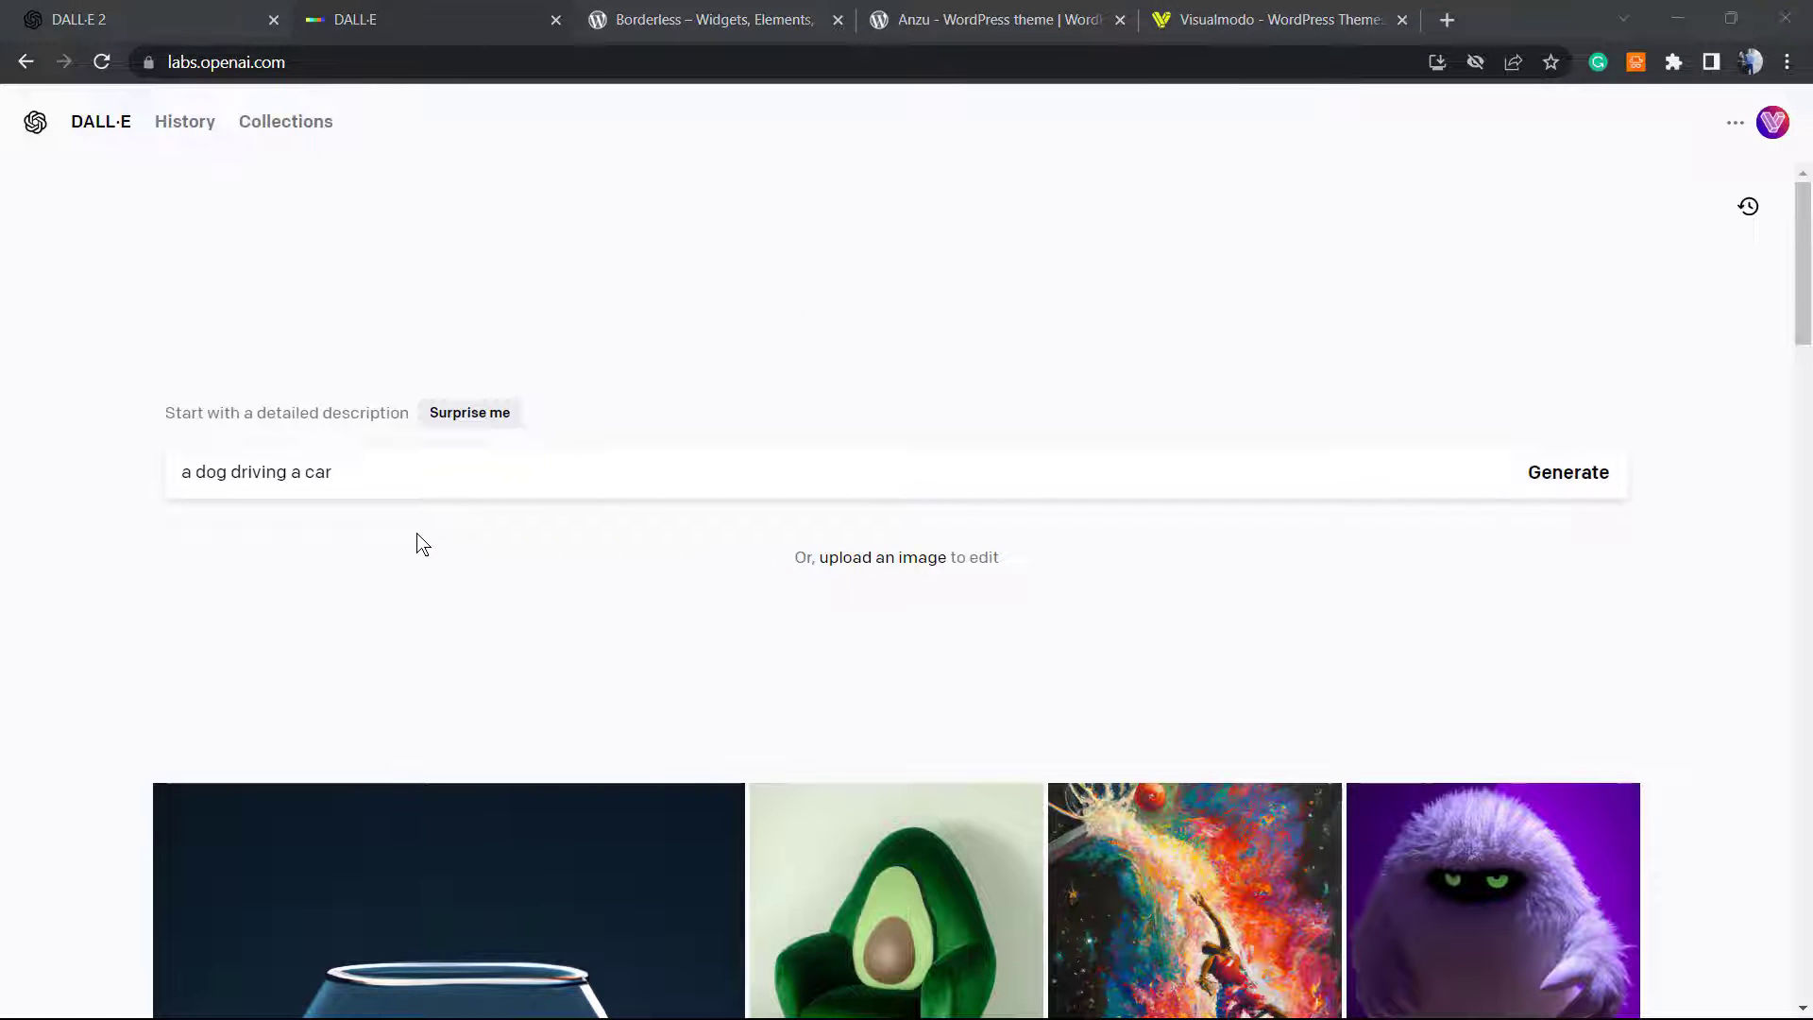
left_click(1569, 475)
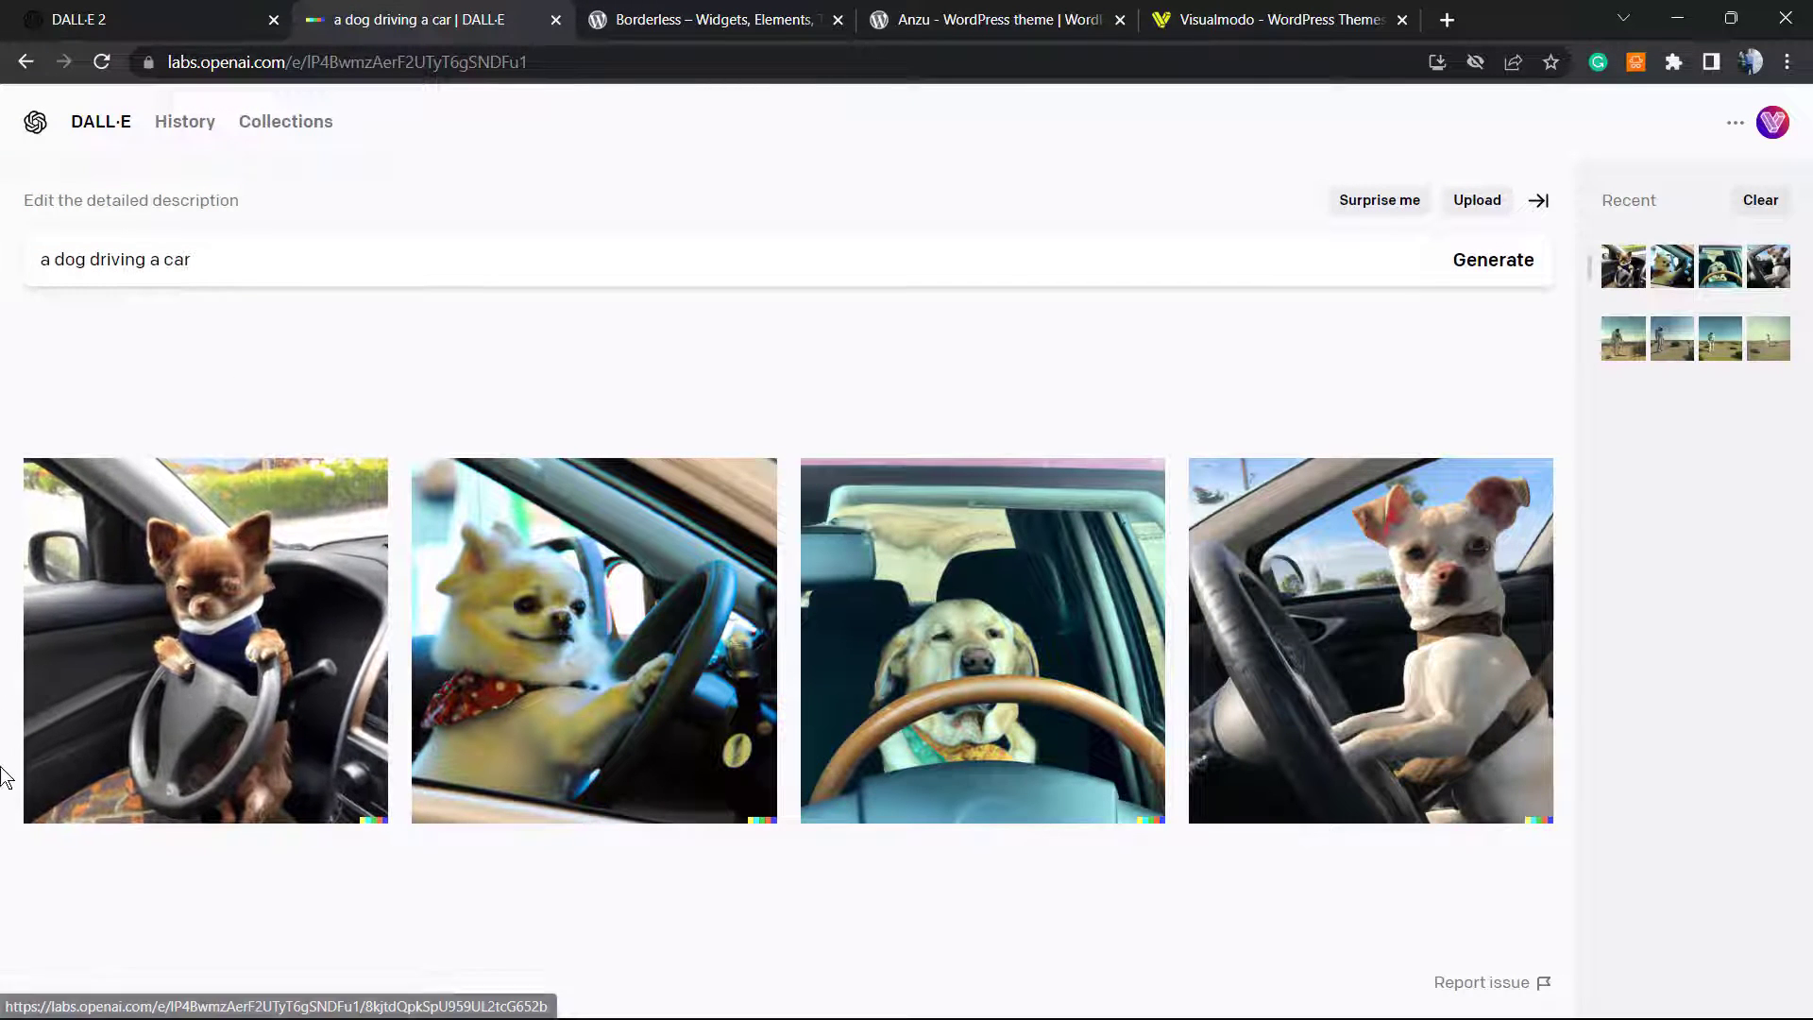
mouse_move(981, 641)
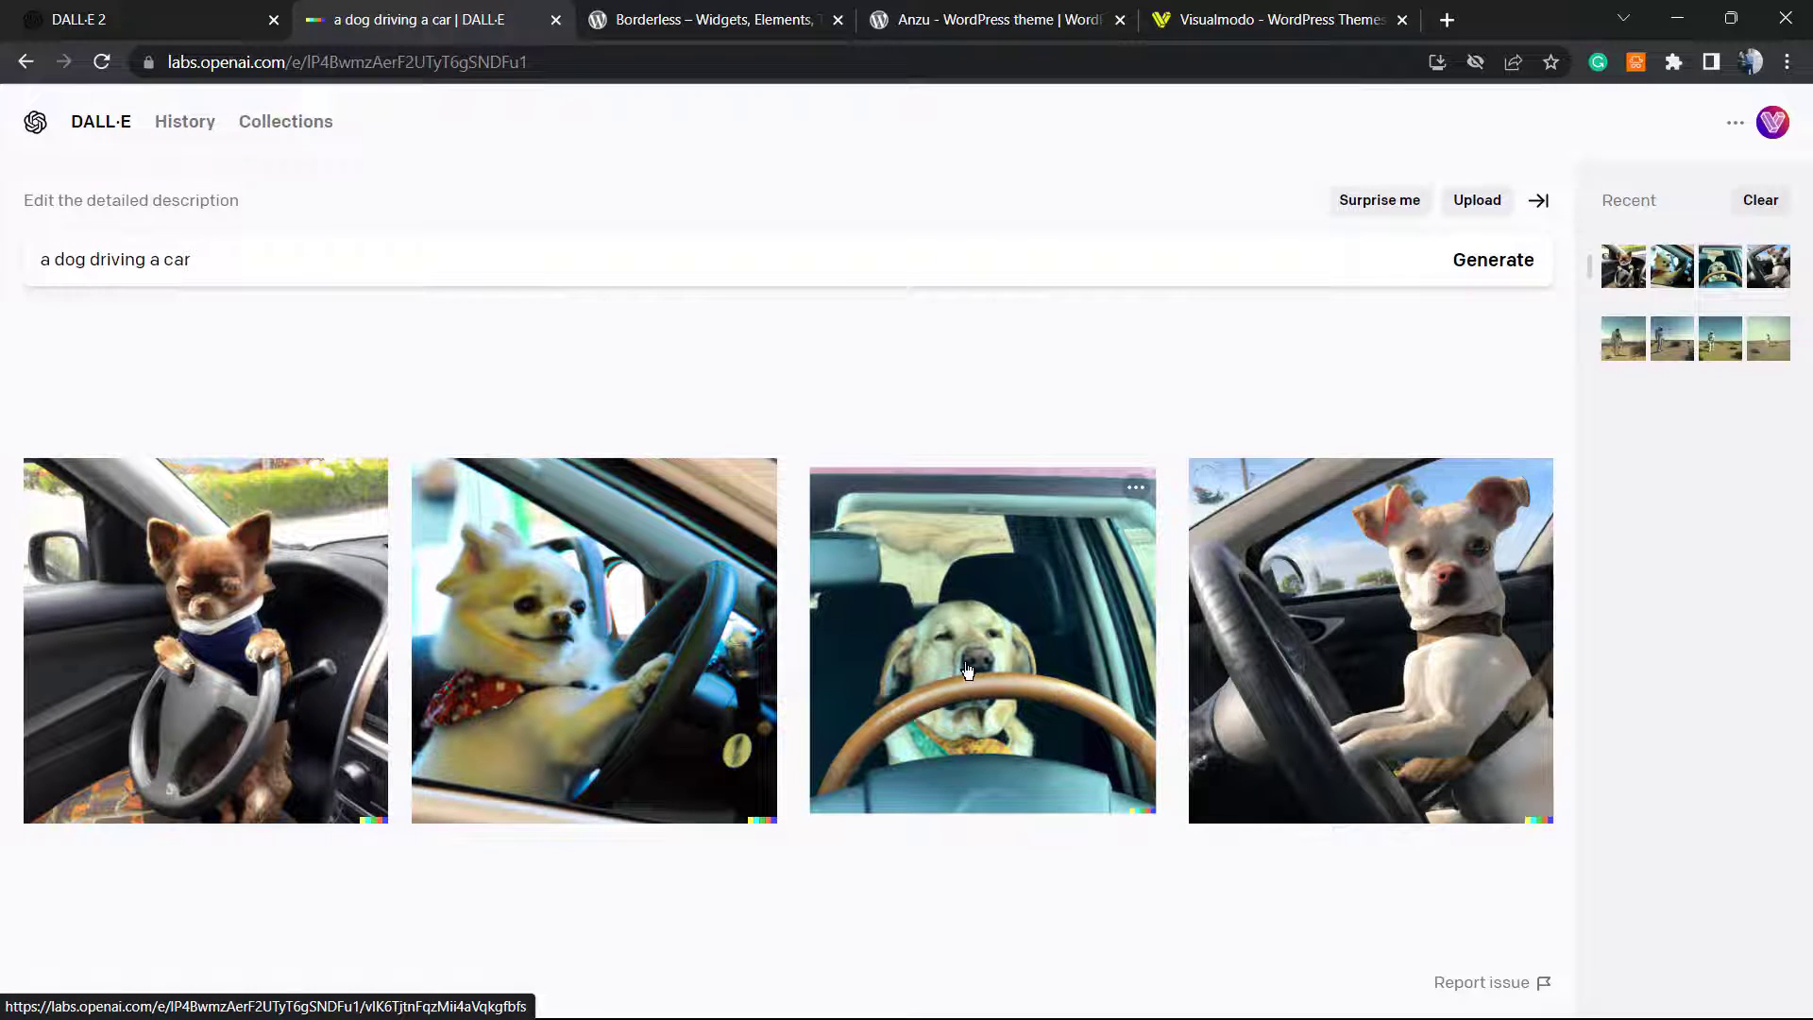
left_click(936, 707)
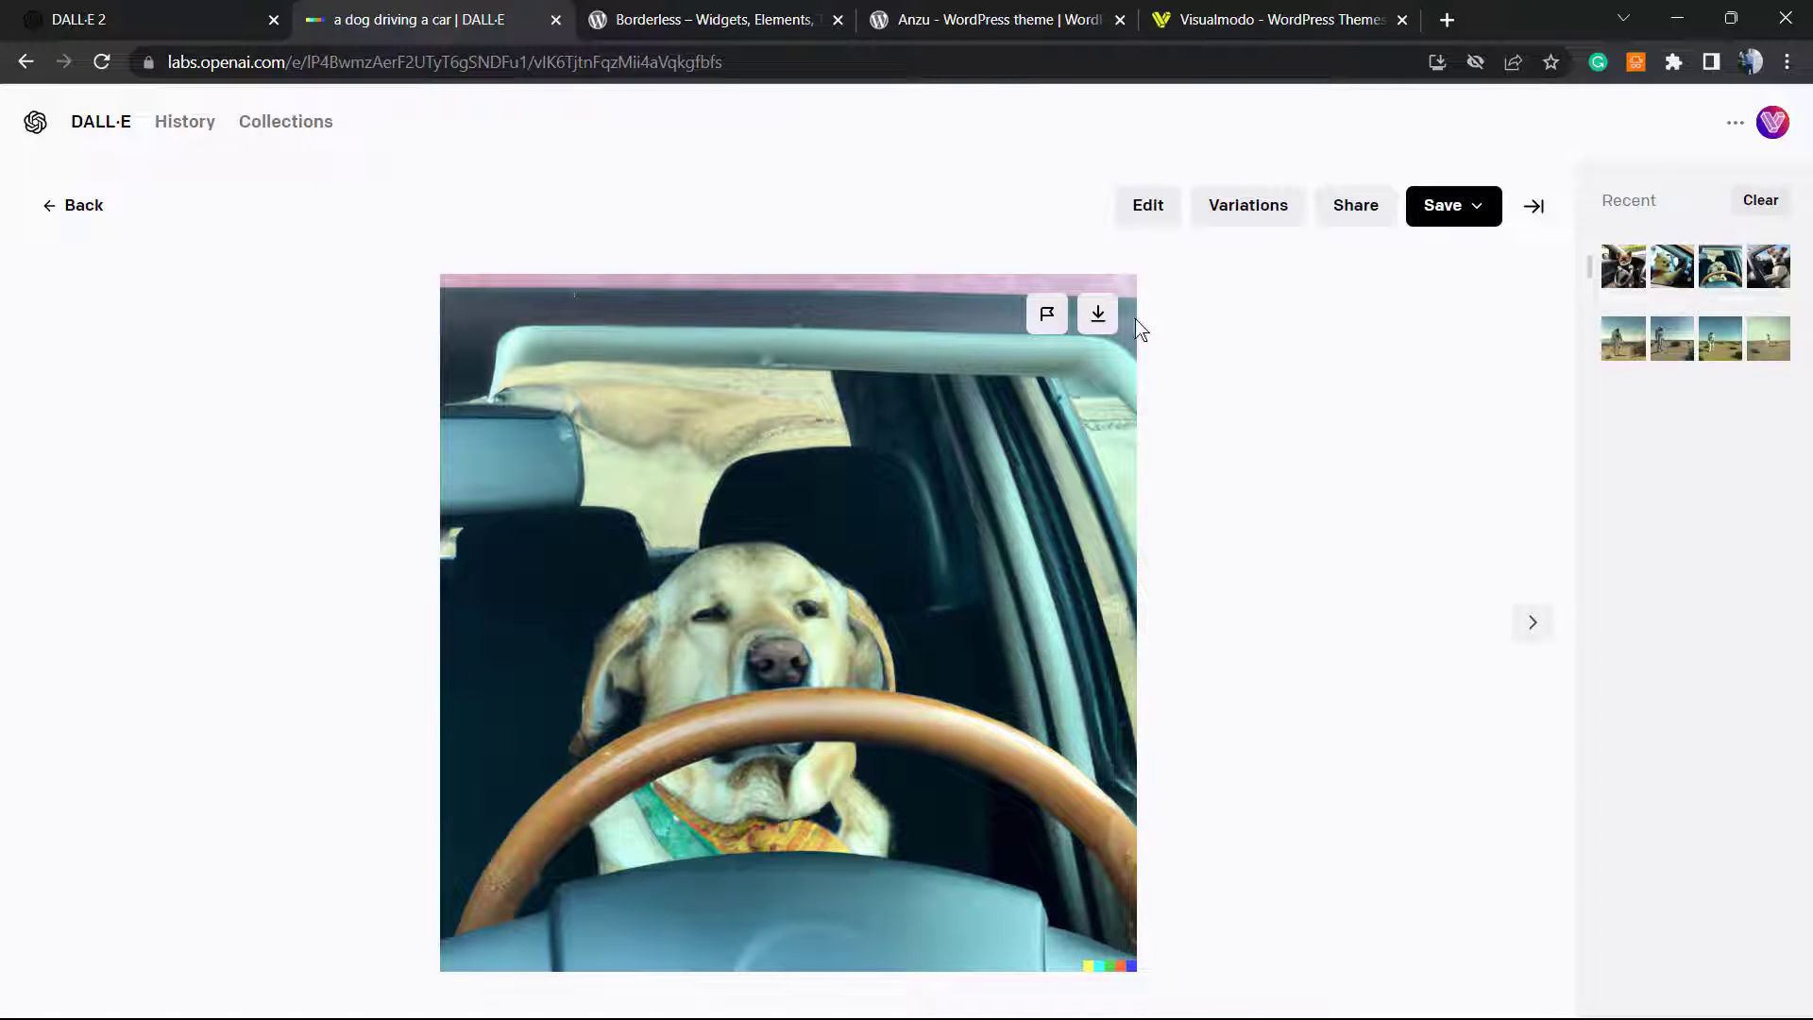
left_click(1140, 355)
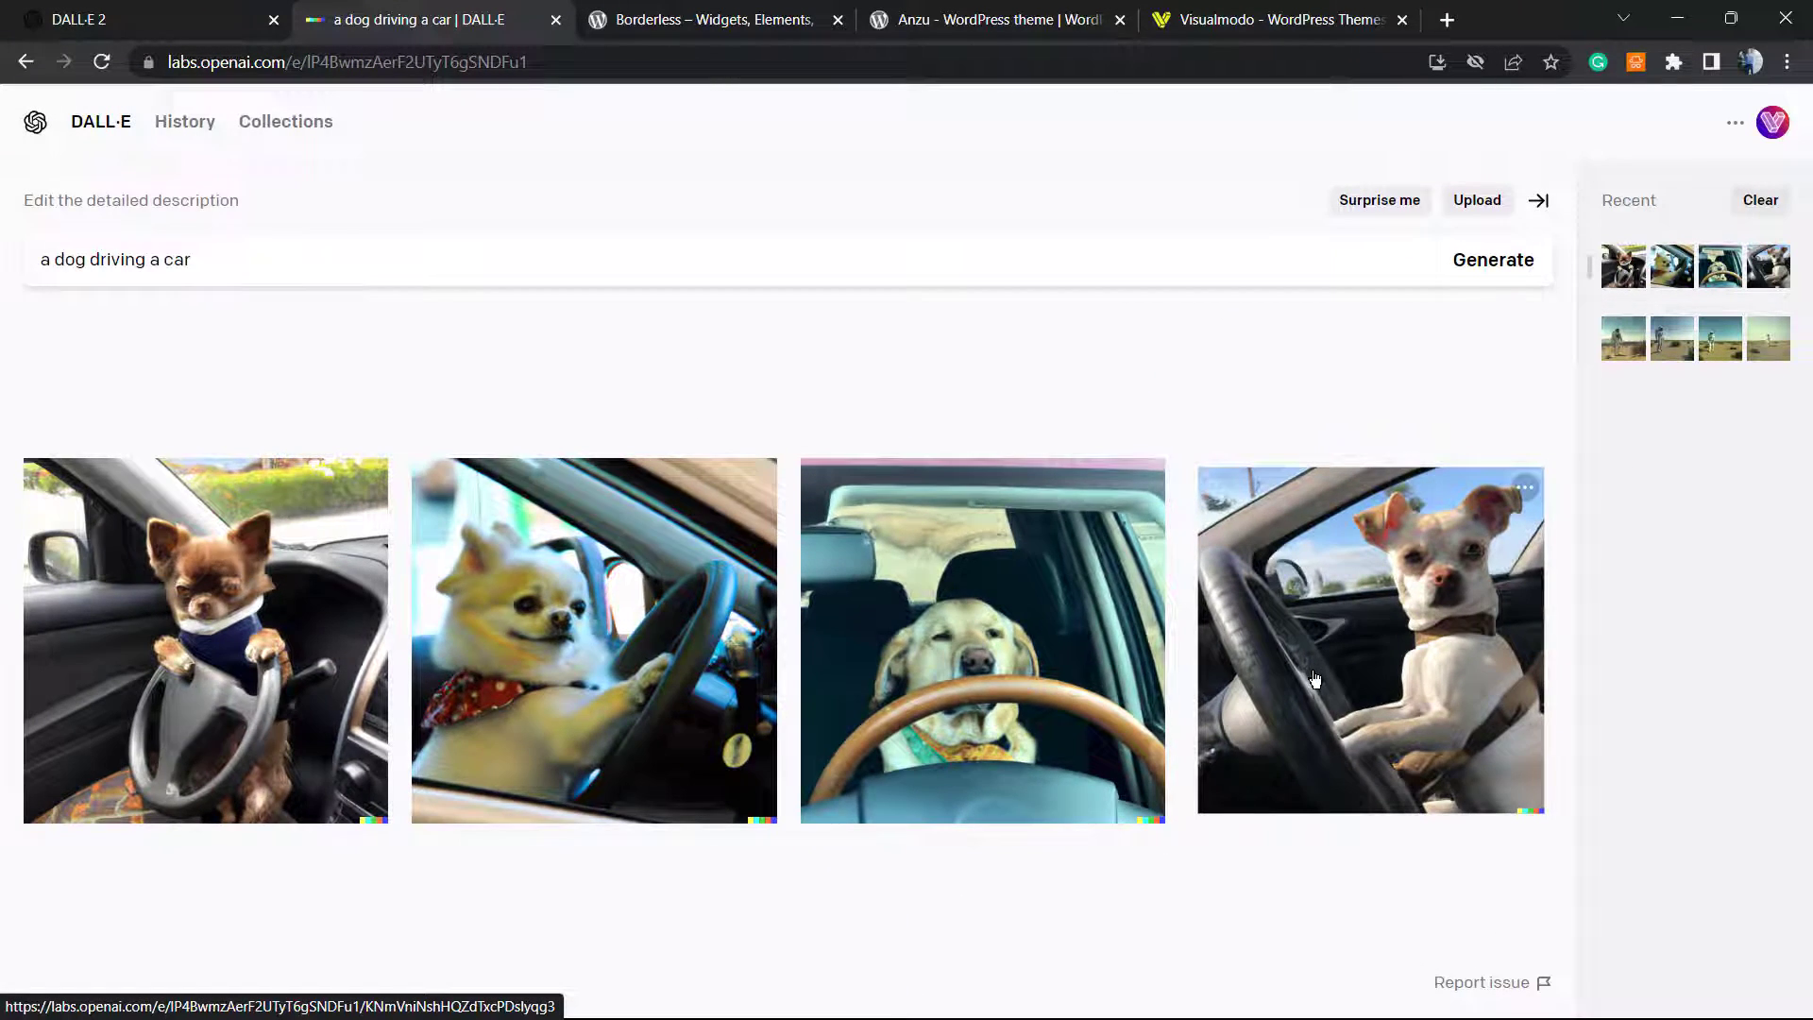
left_click(1314, 681)
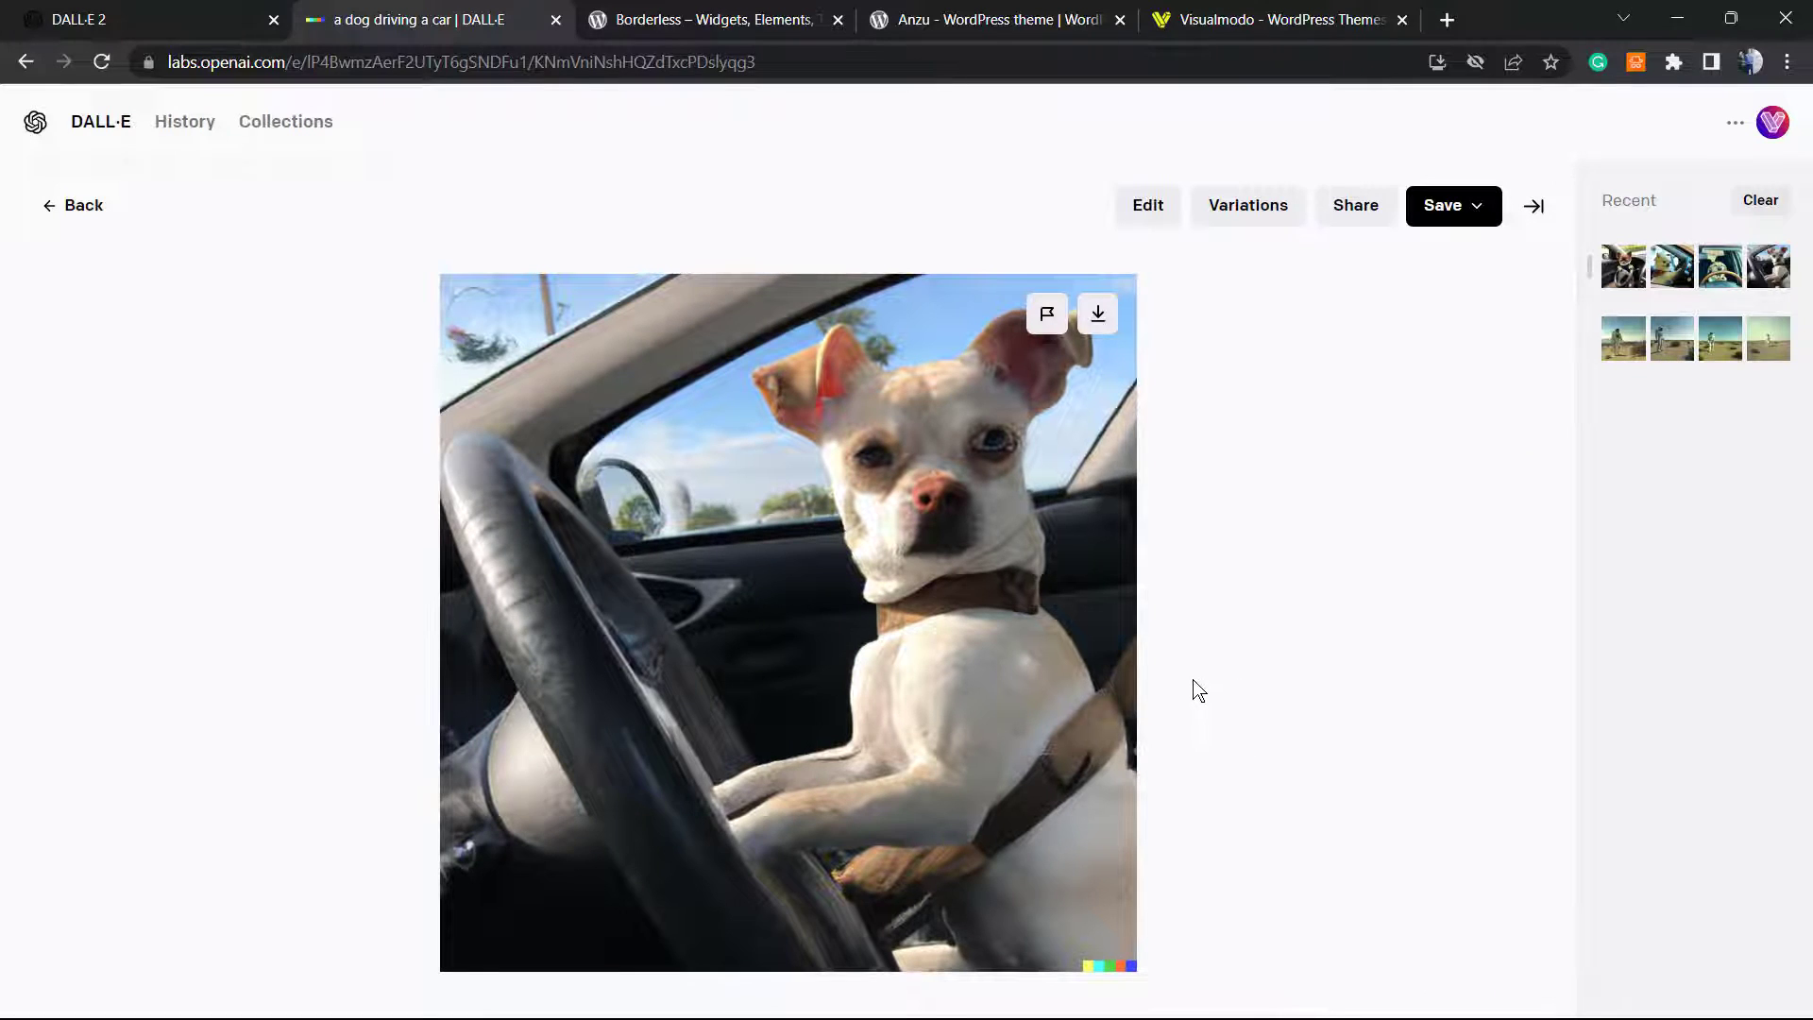
left_click(1187, 688)
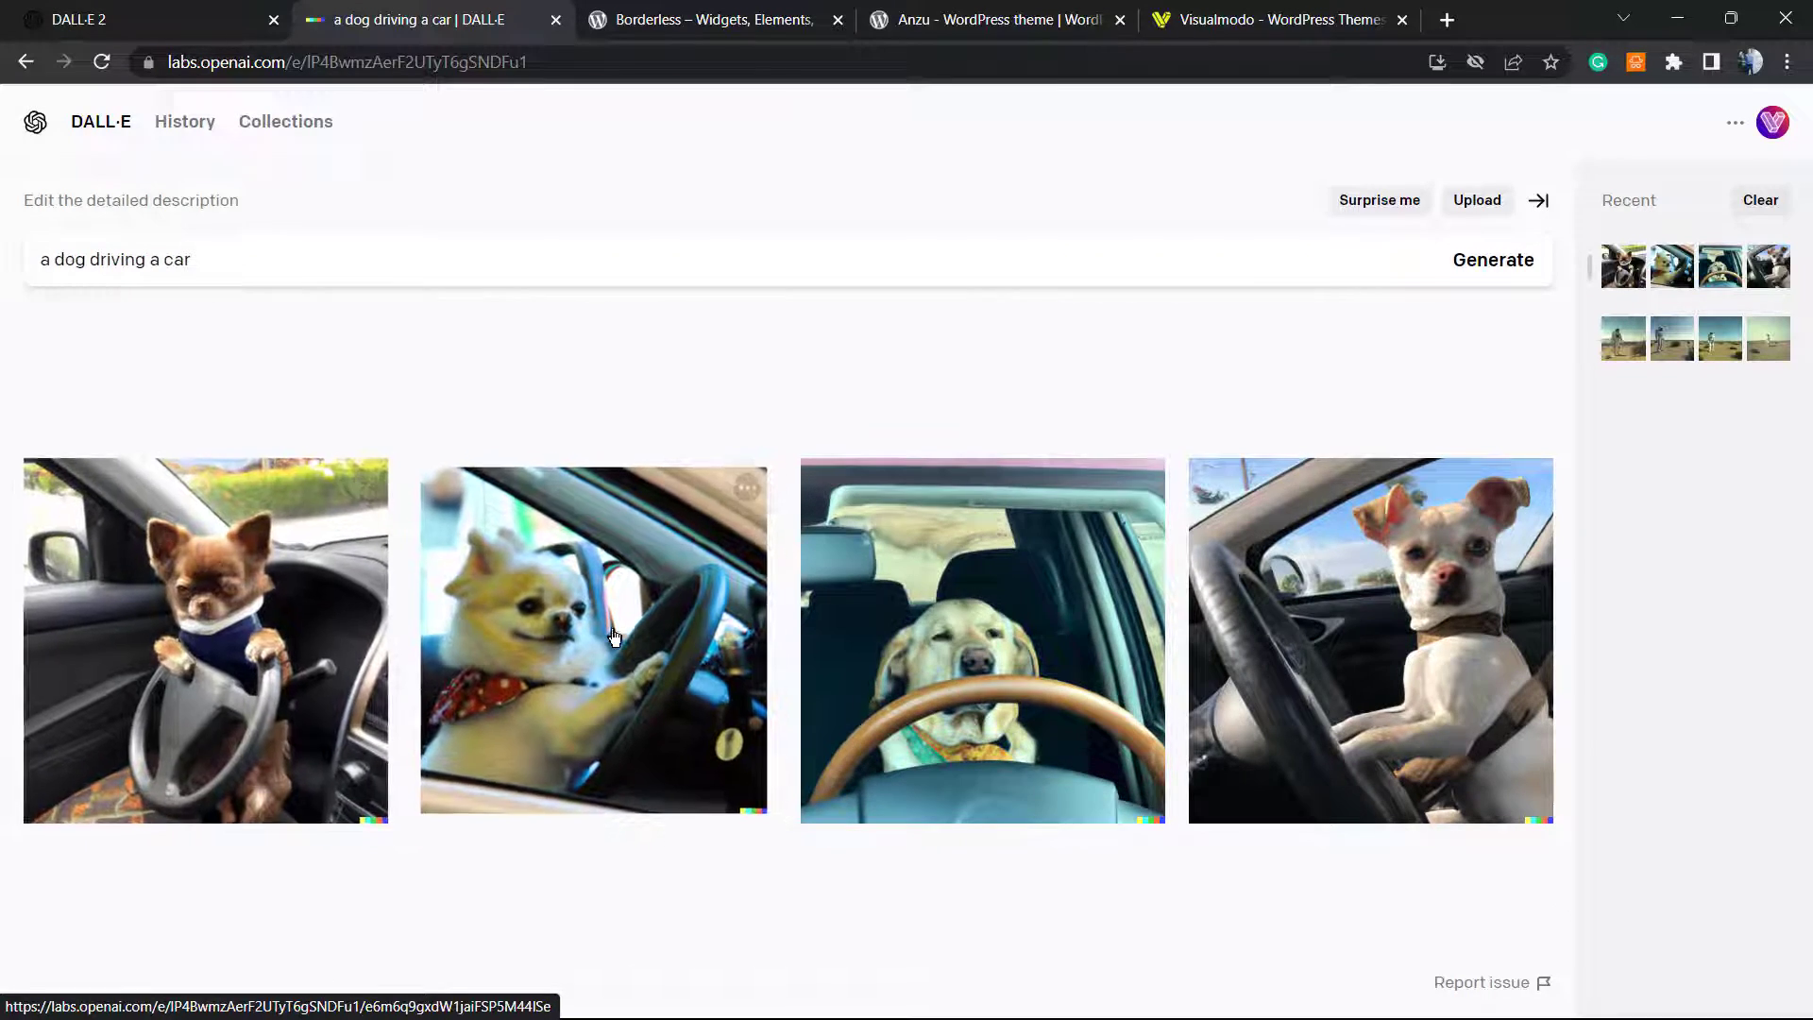
left_click(425, 638)
left_click(596, 664)
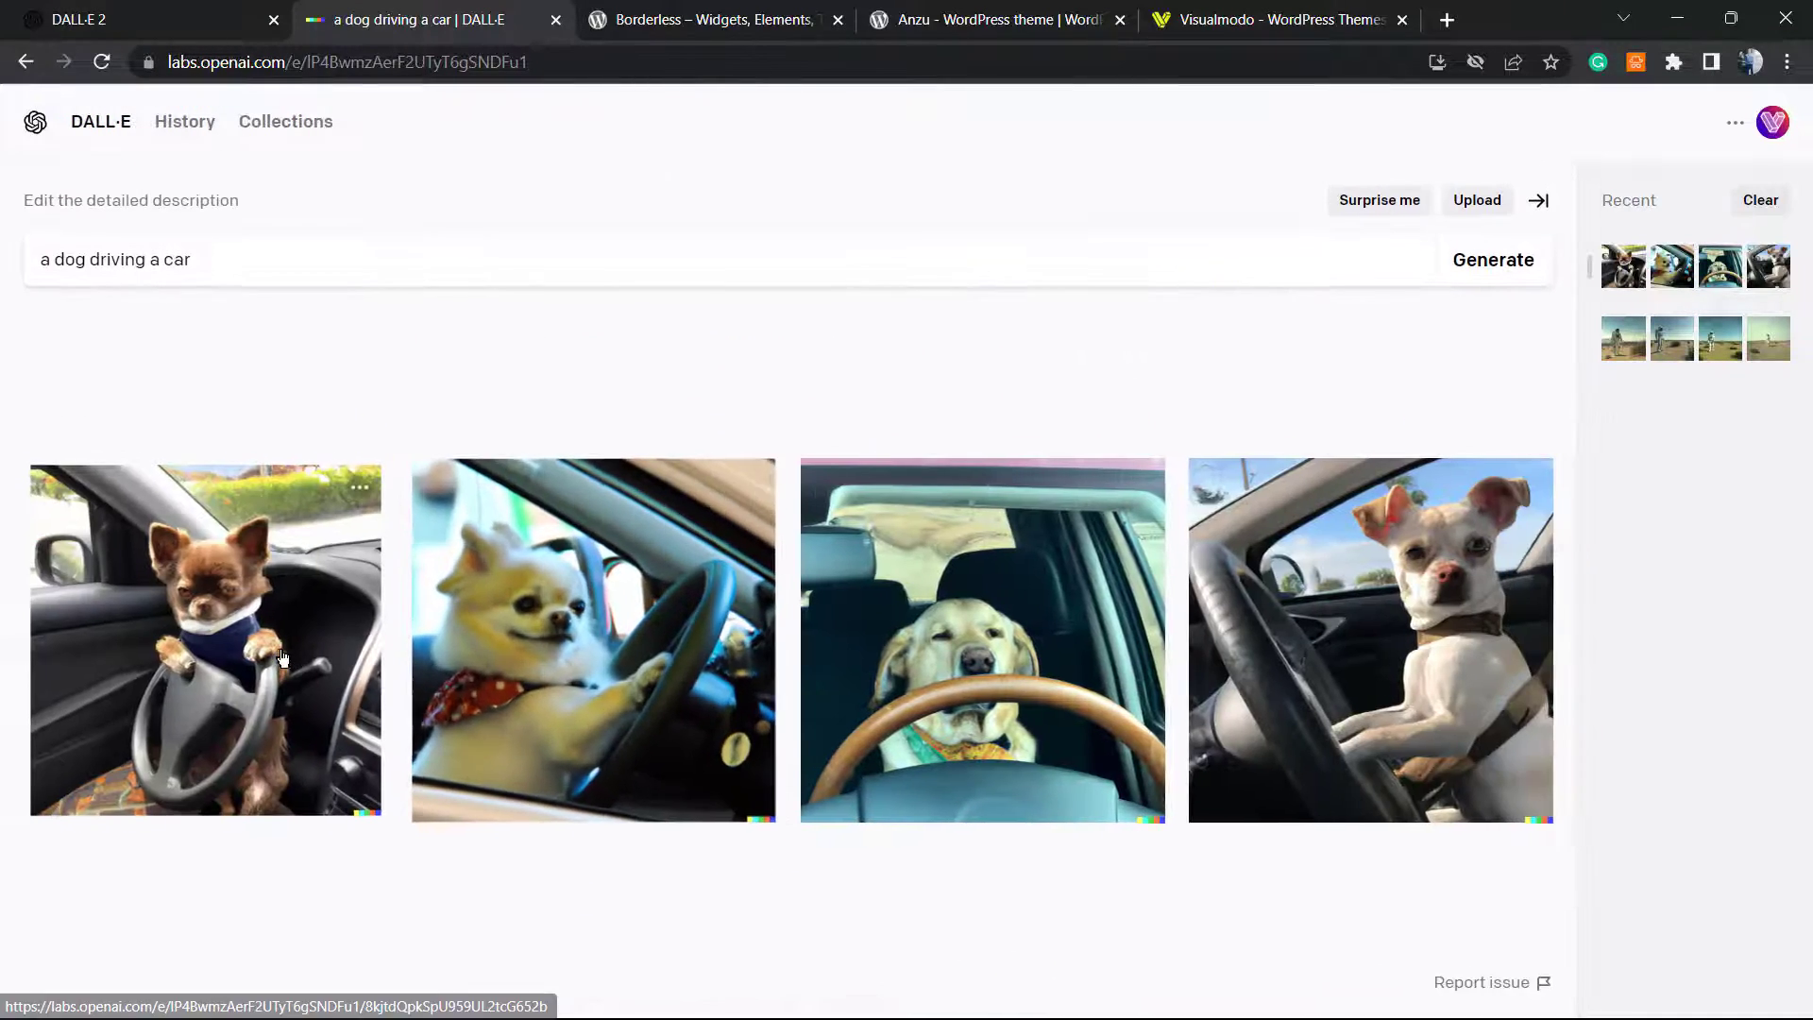
left_click(276, 647)
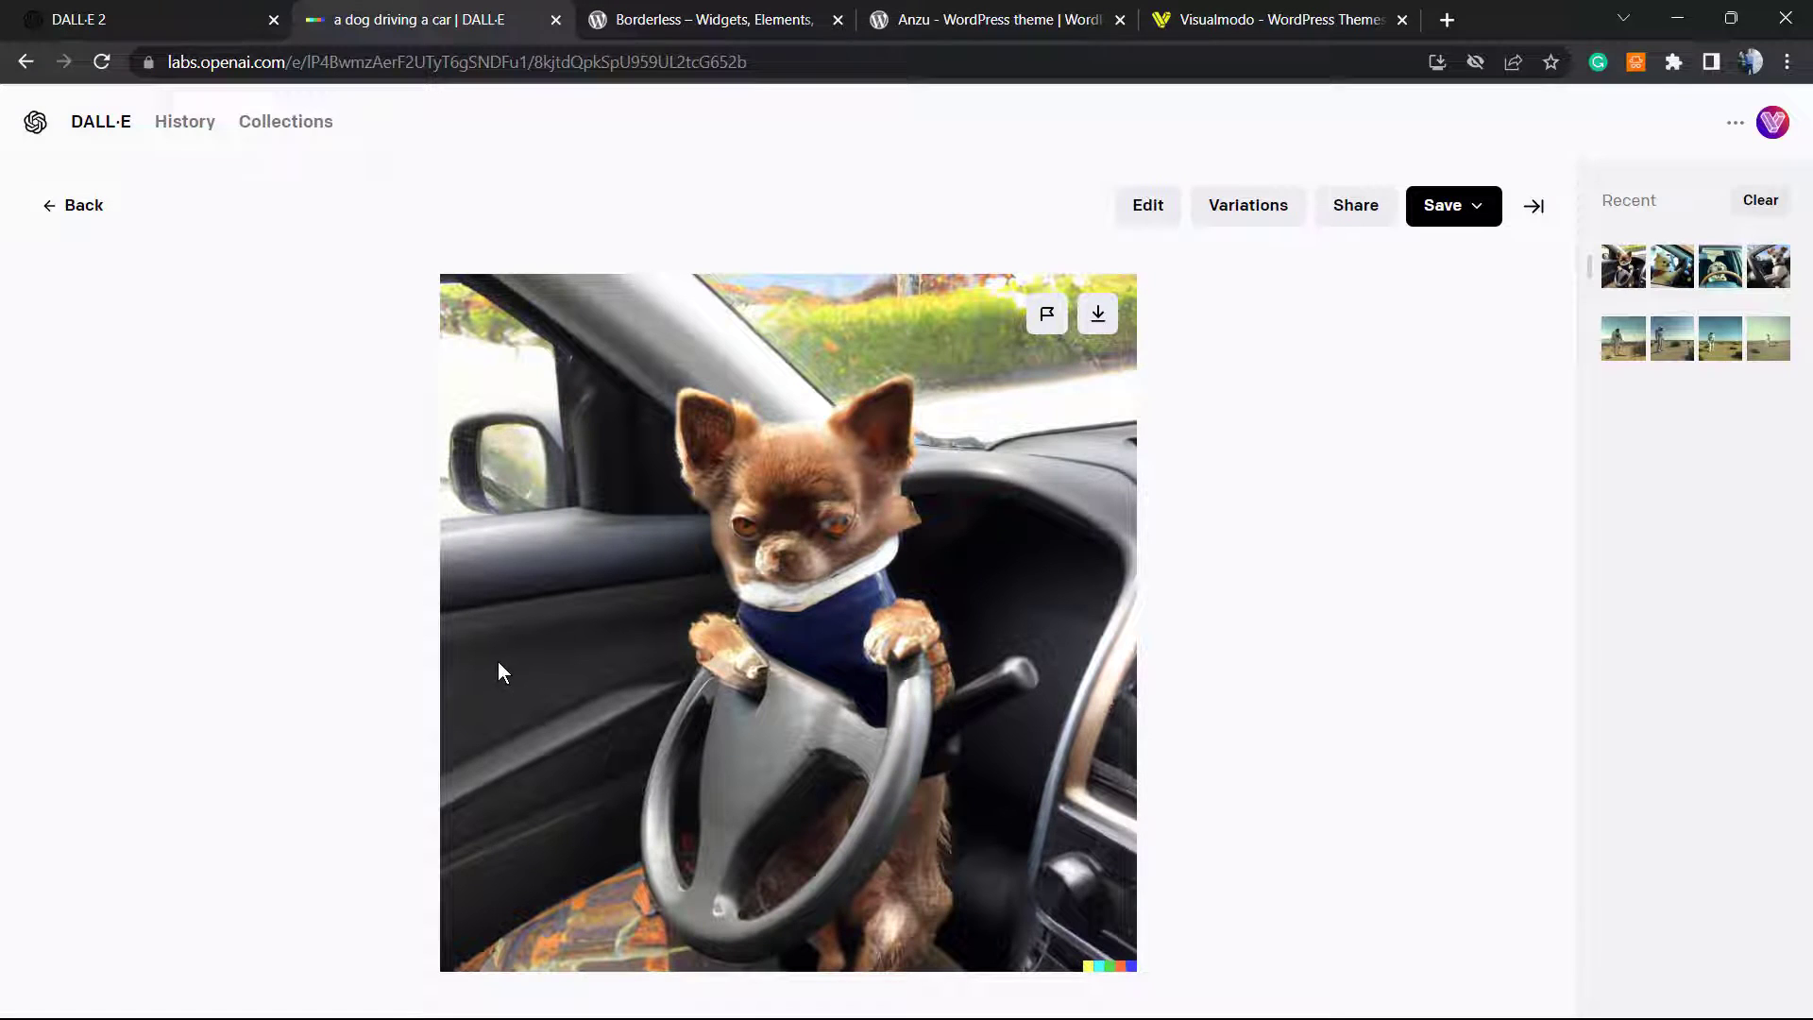
left_click(888, 566)
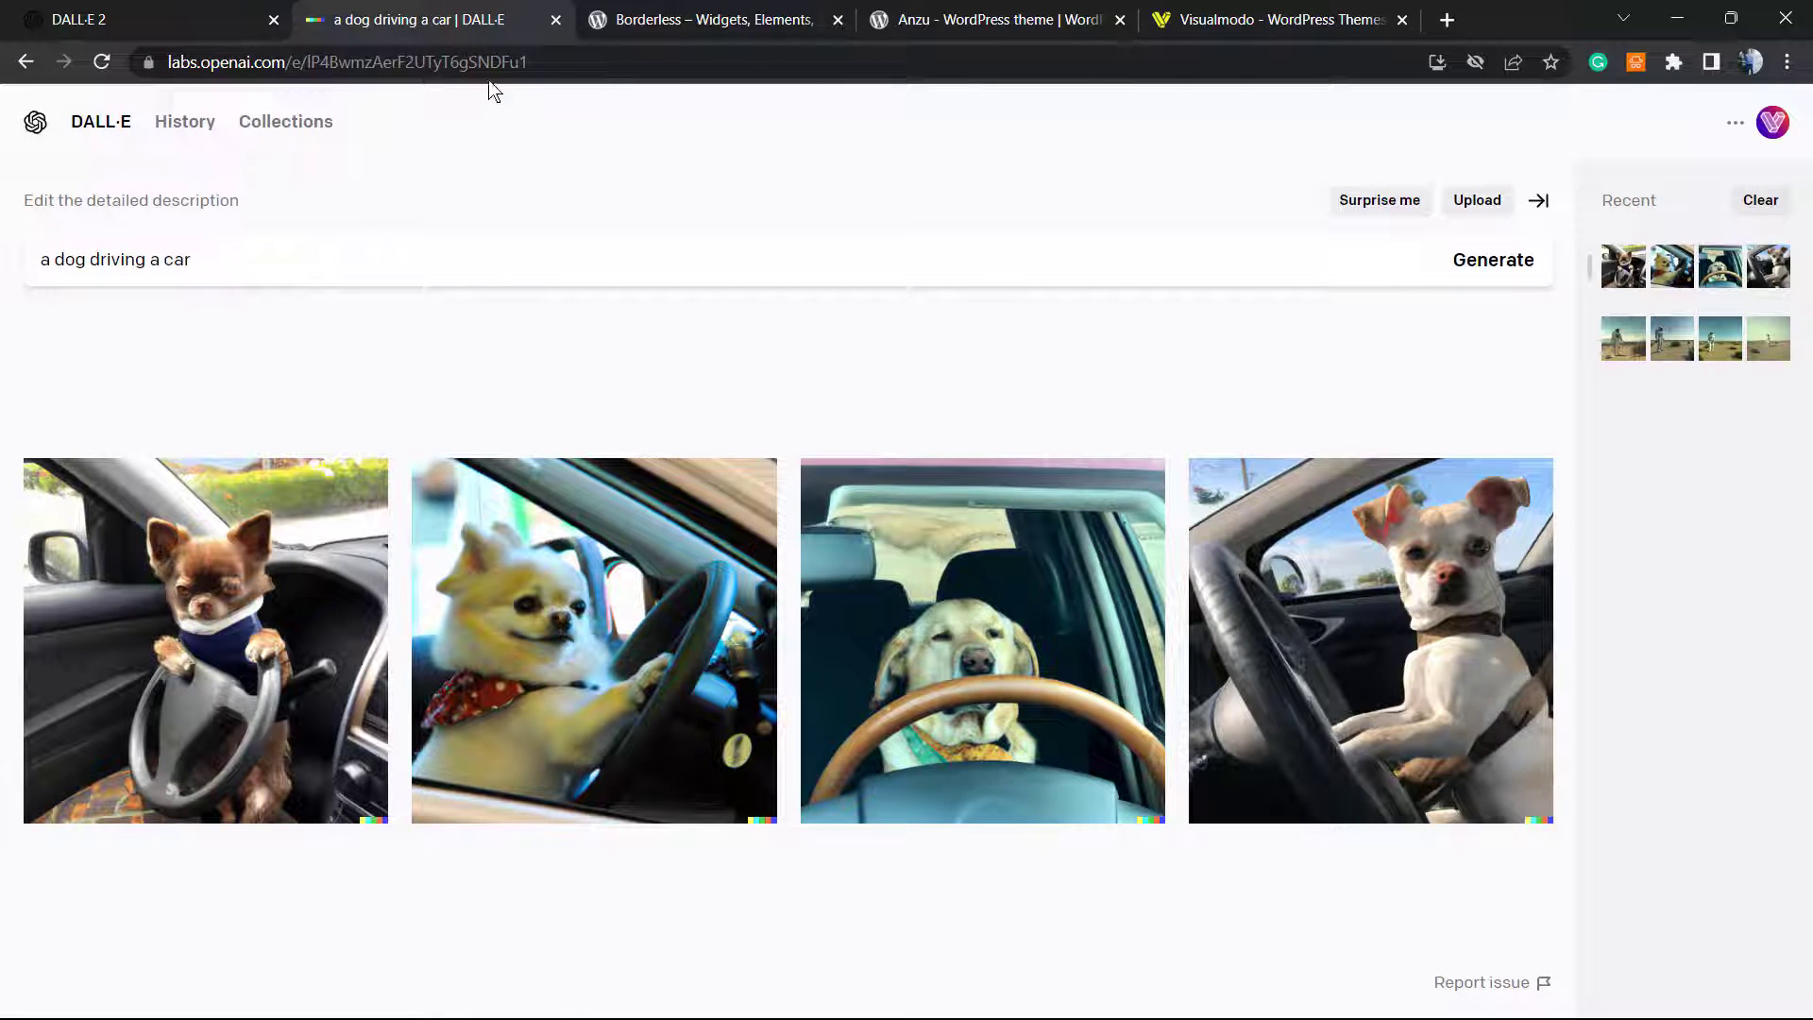
Flip through the Borderless plugin, dog images and DALL·E 2 browser tabs.
left_click(681, 19)
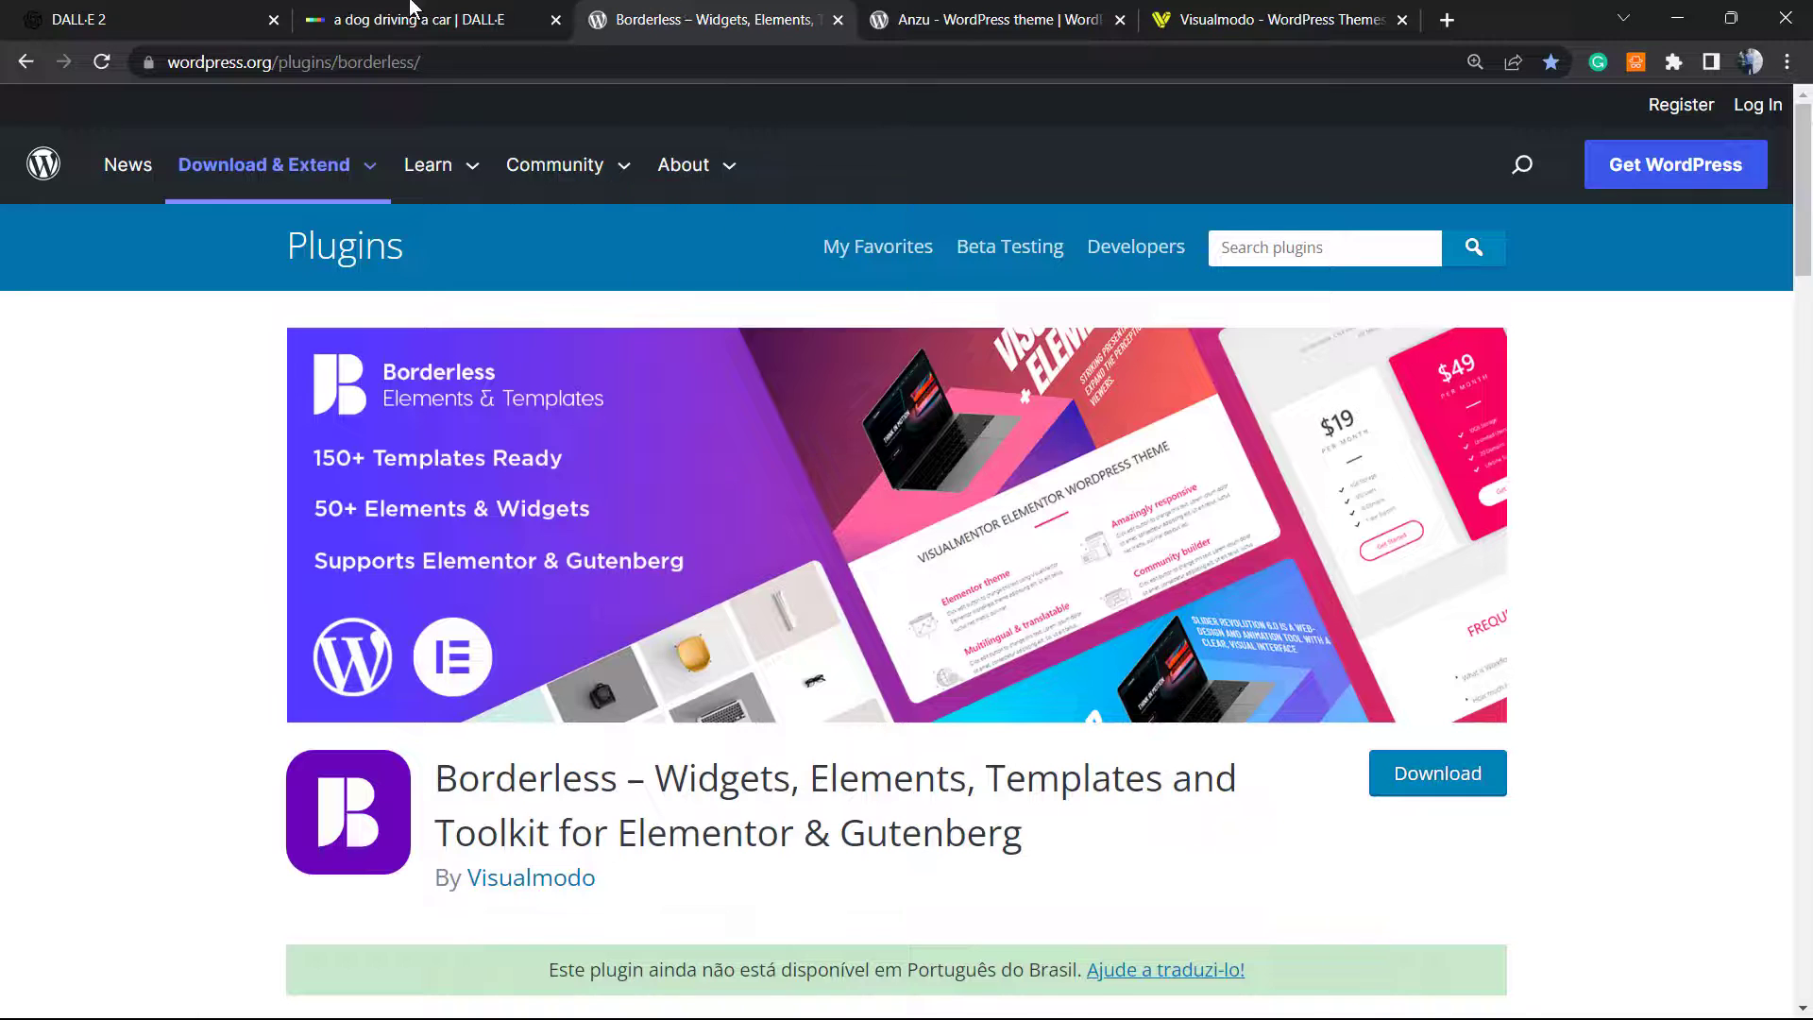
left_click(453, 19)
left_click(159, 19)
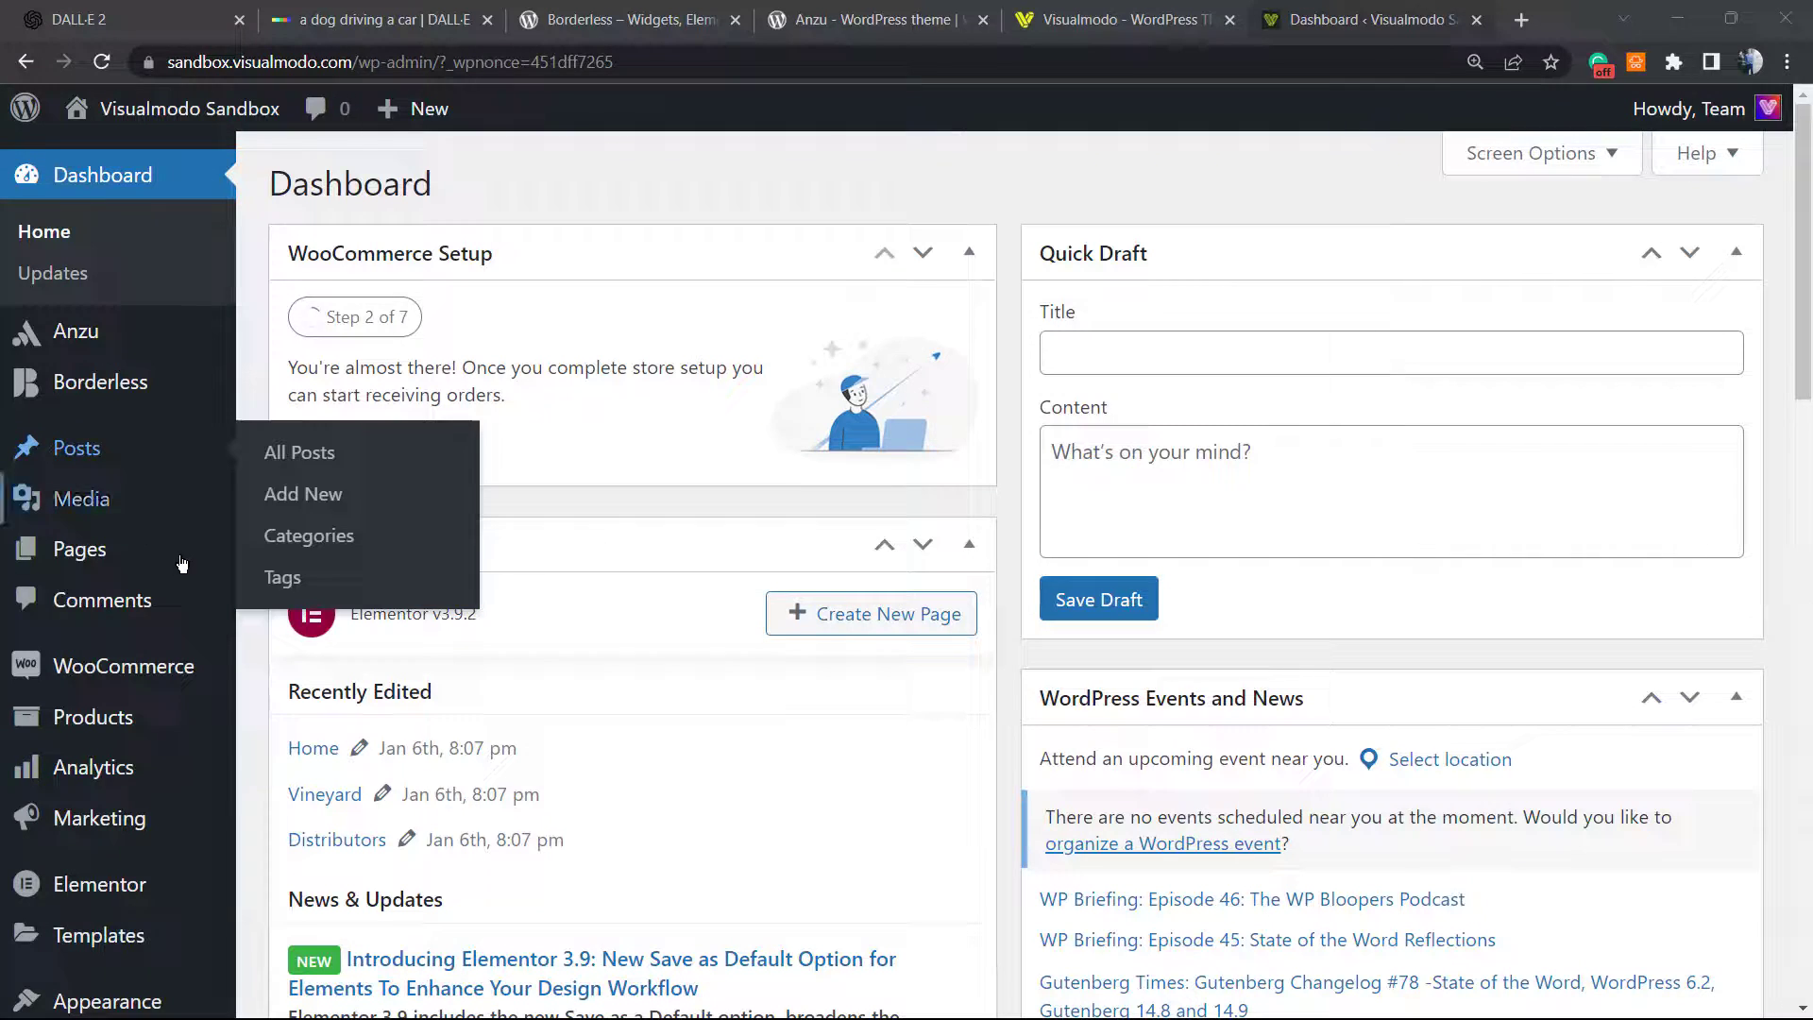
mouse_move(81, 498)
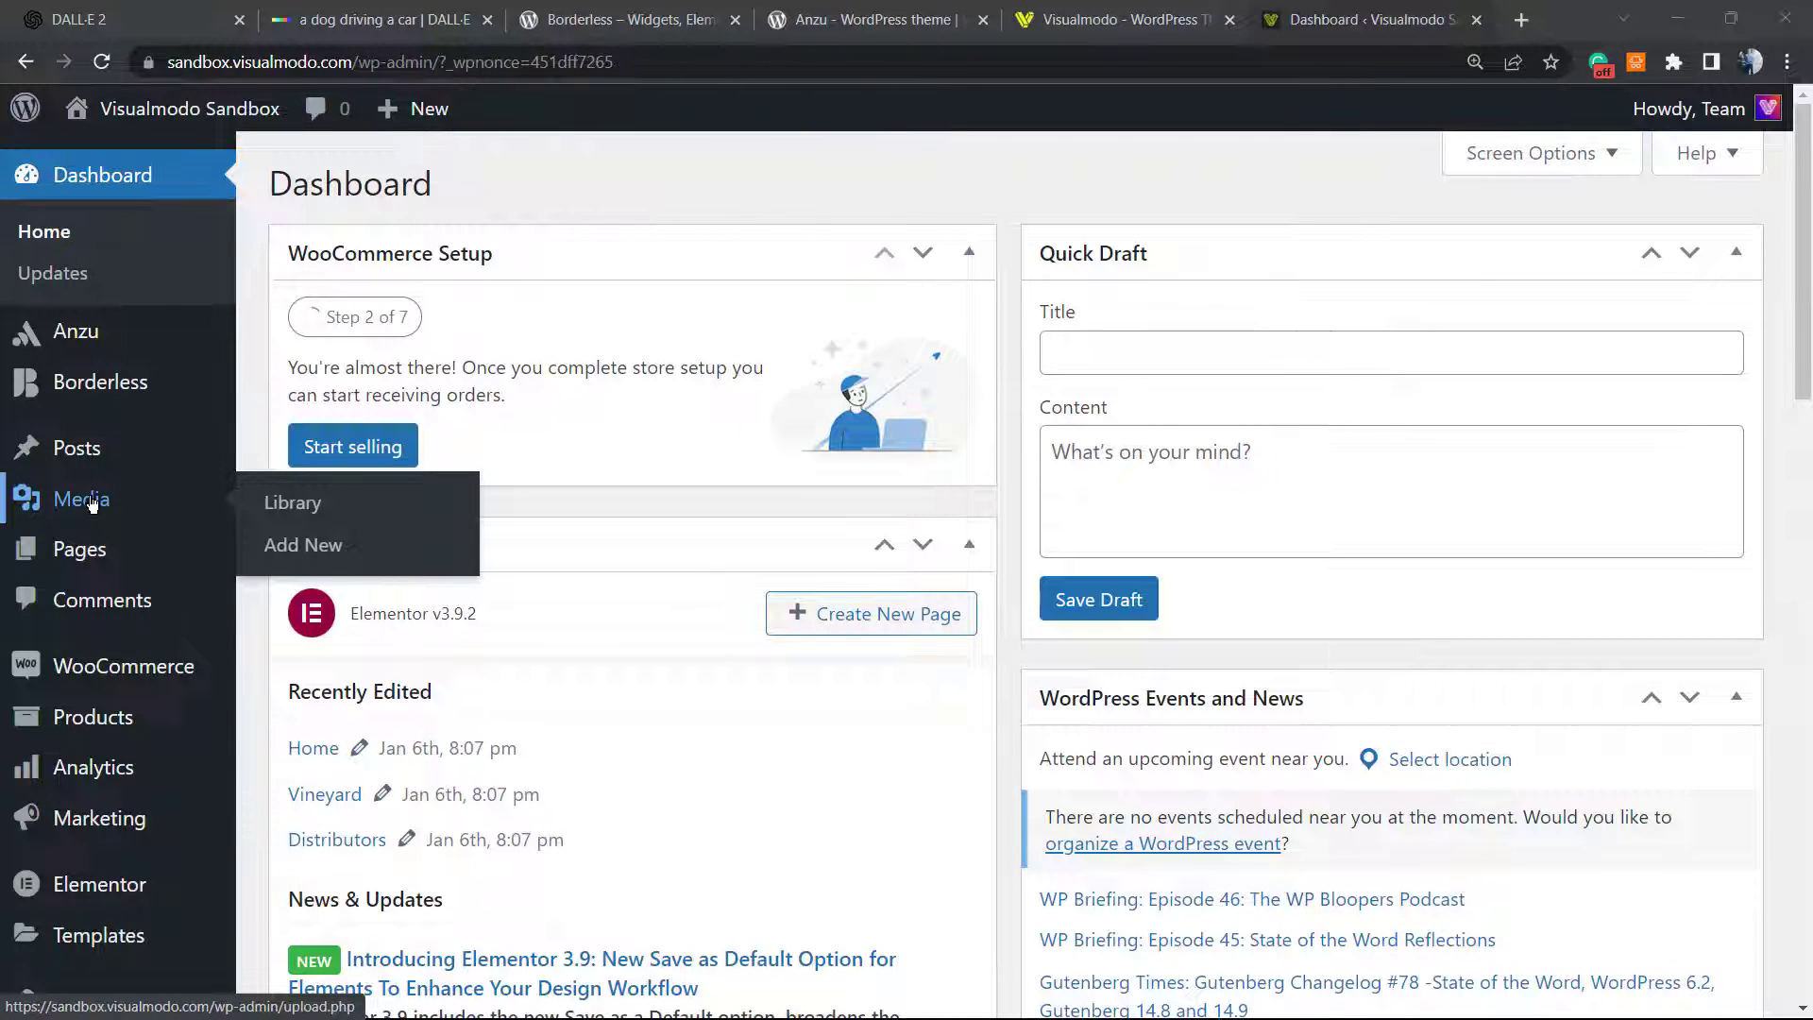
Upload the DALL-E astronaut PNG from Downloads via Media > Add New.
left_click(303, 544)
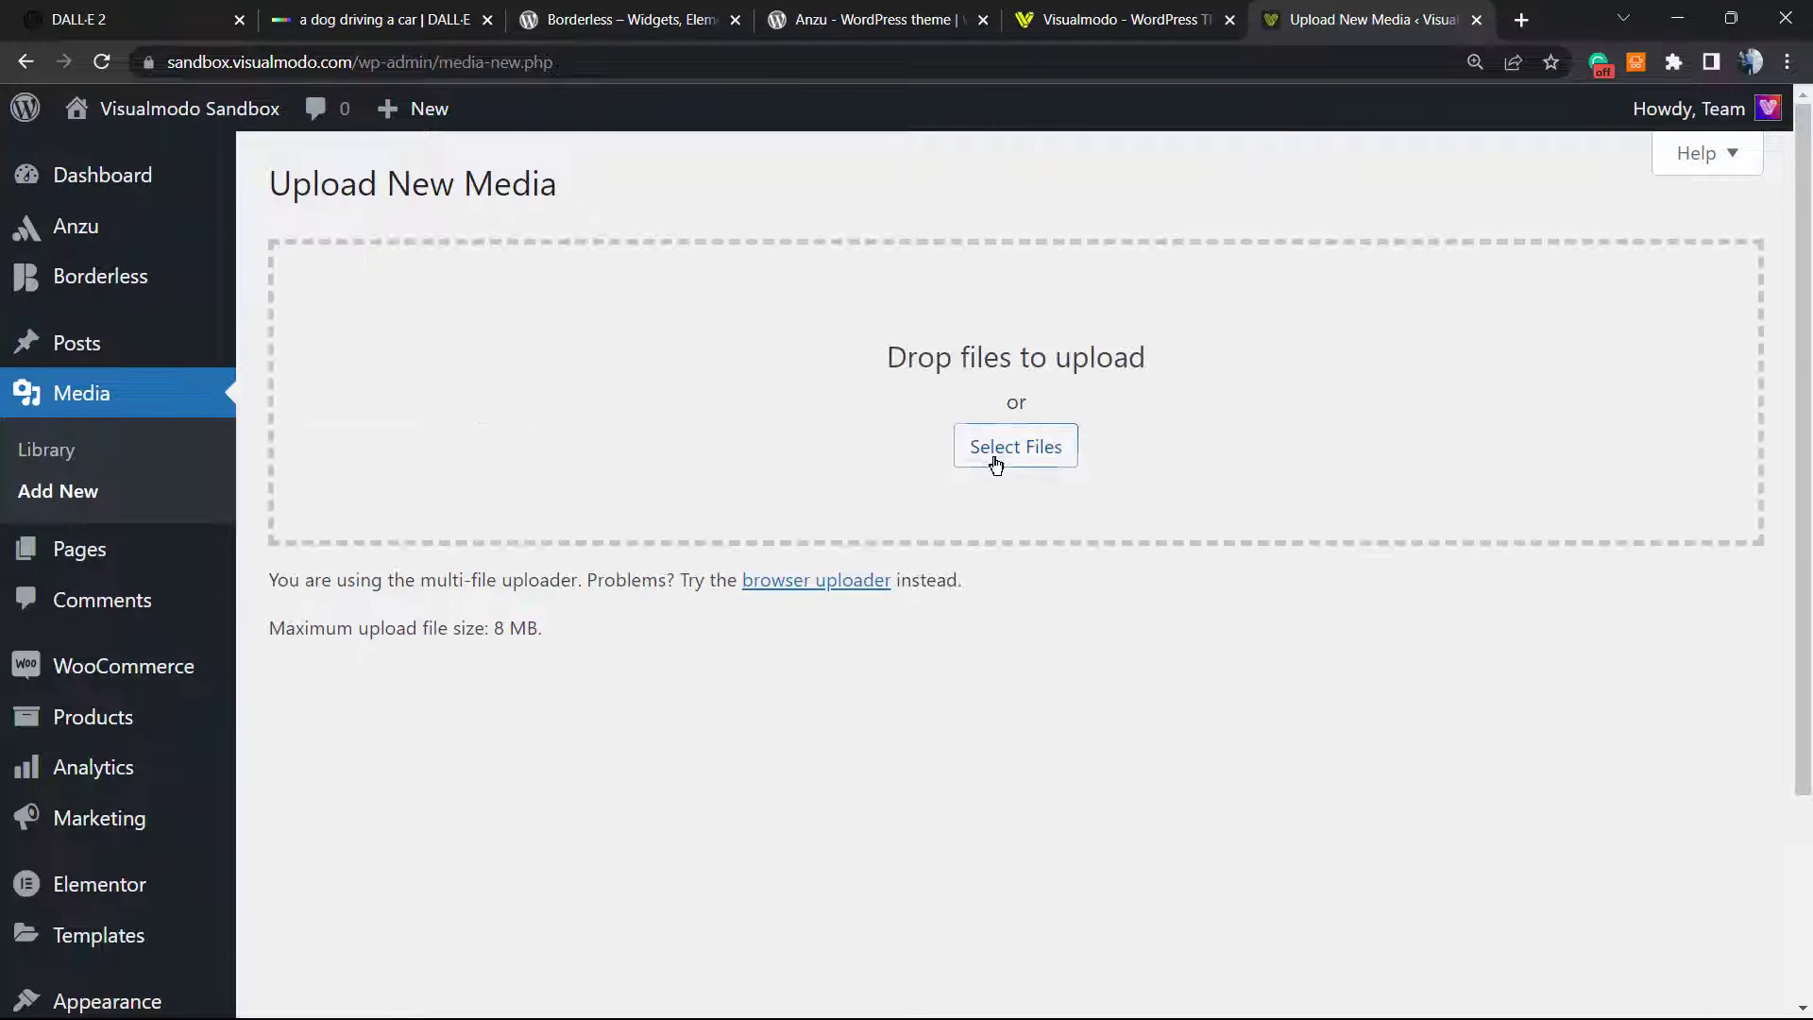
left_click(992, 456)
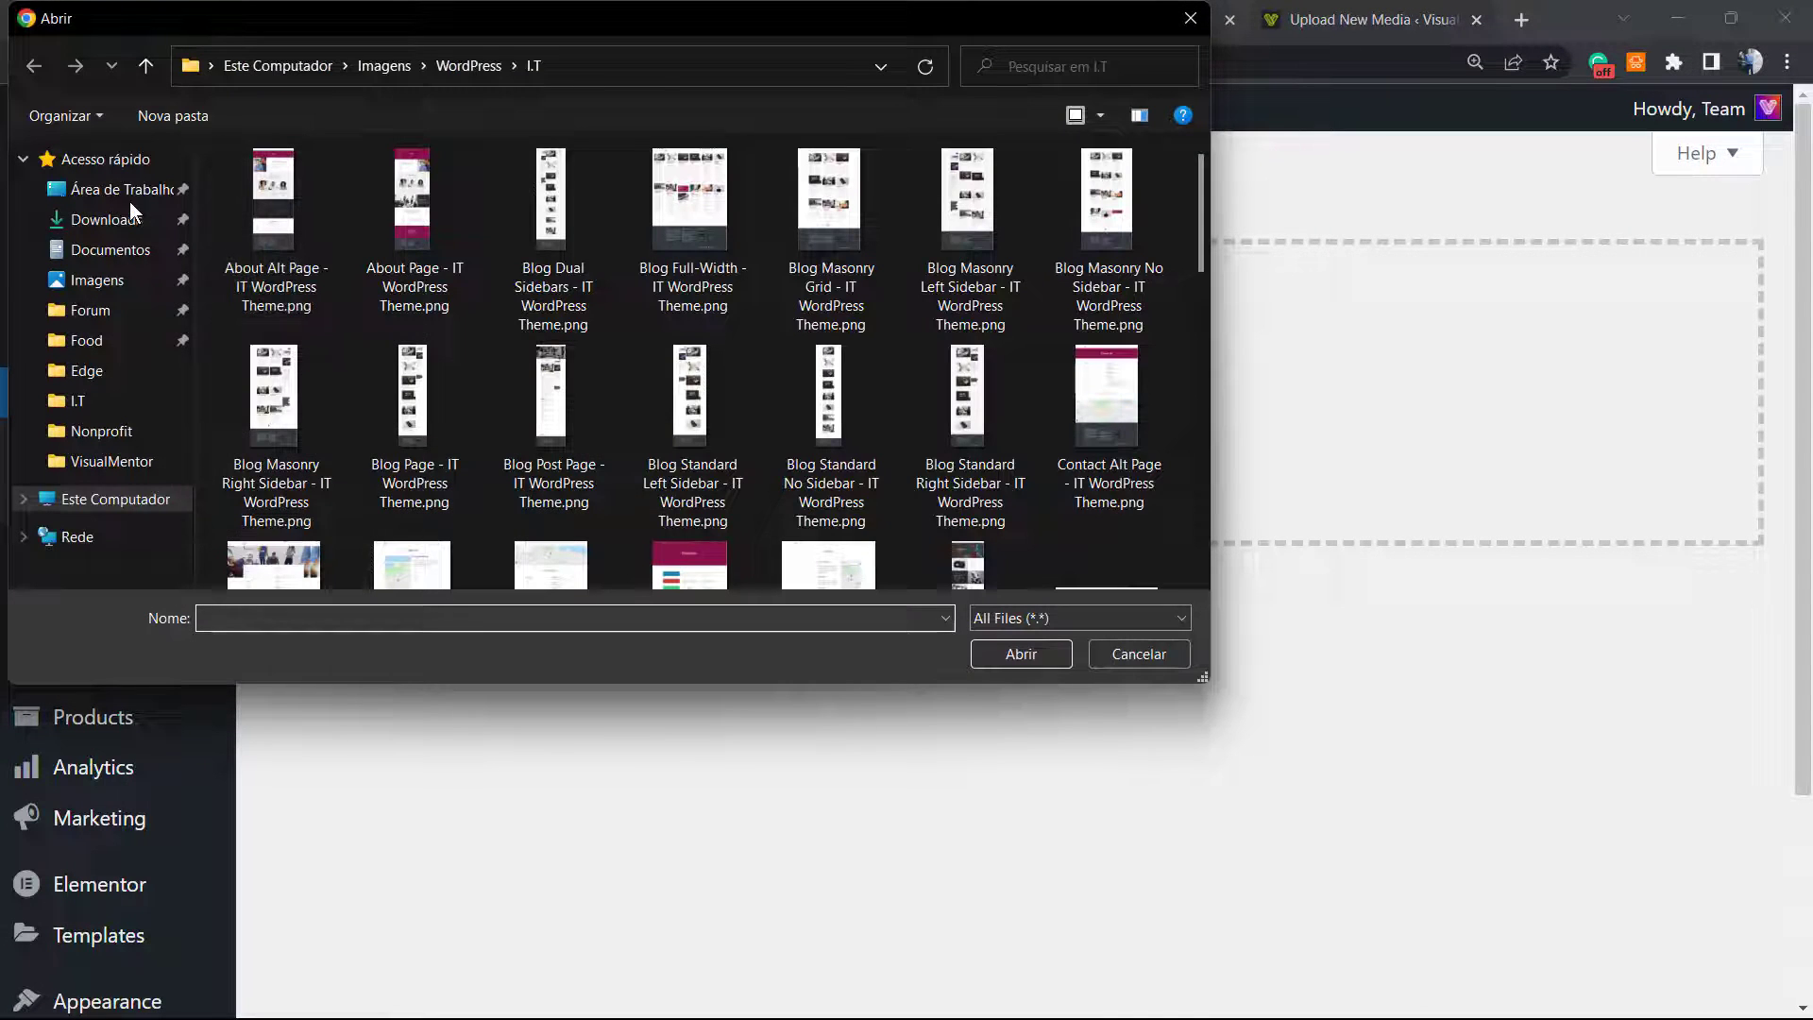
left_click(127, 224)
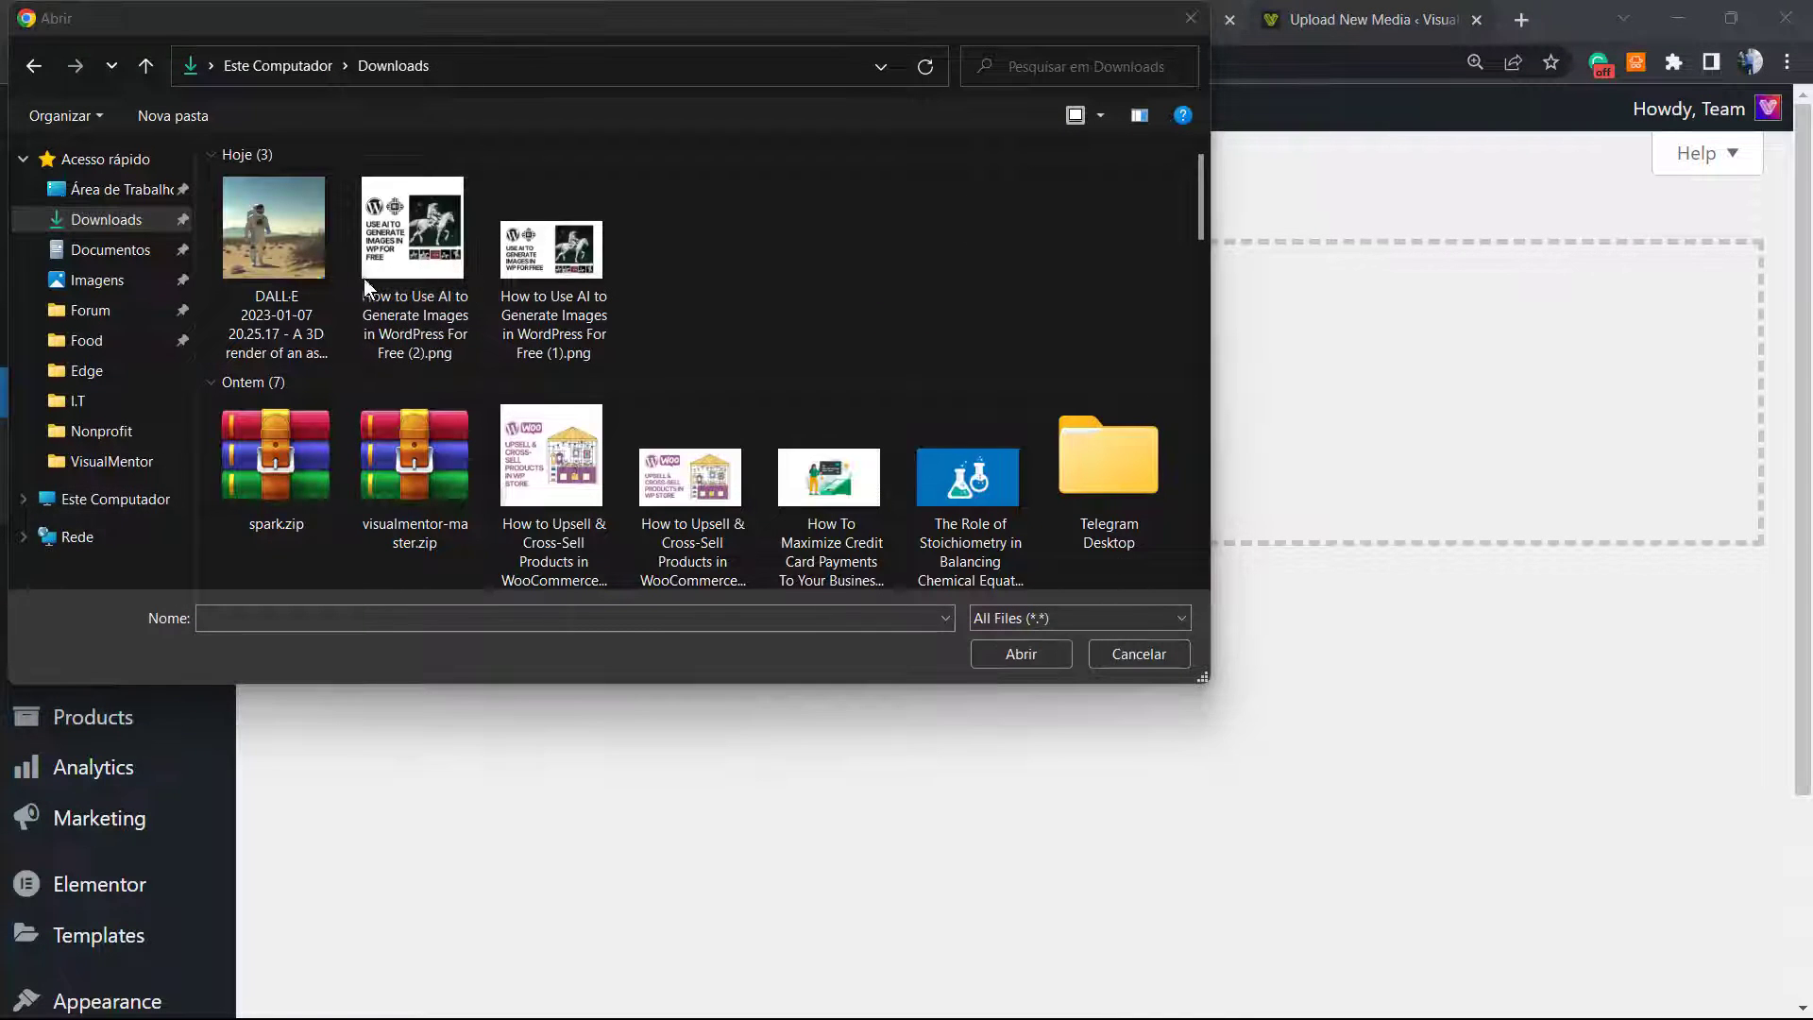
double_click(285, 319)
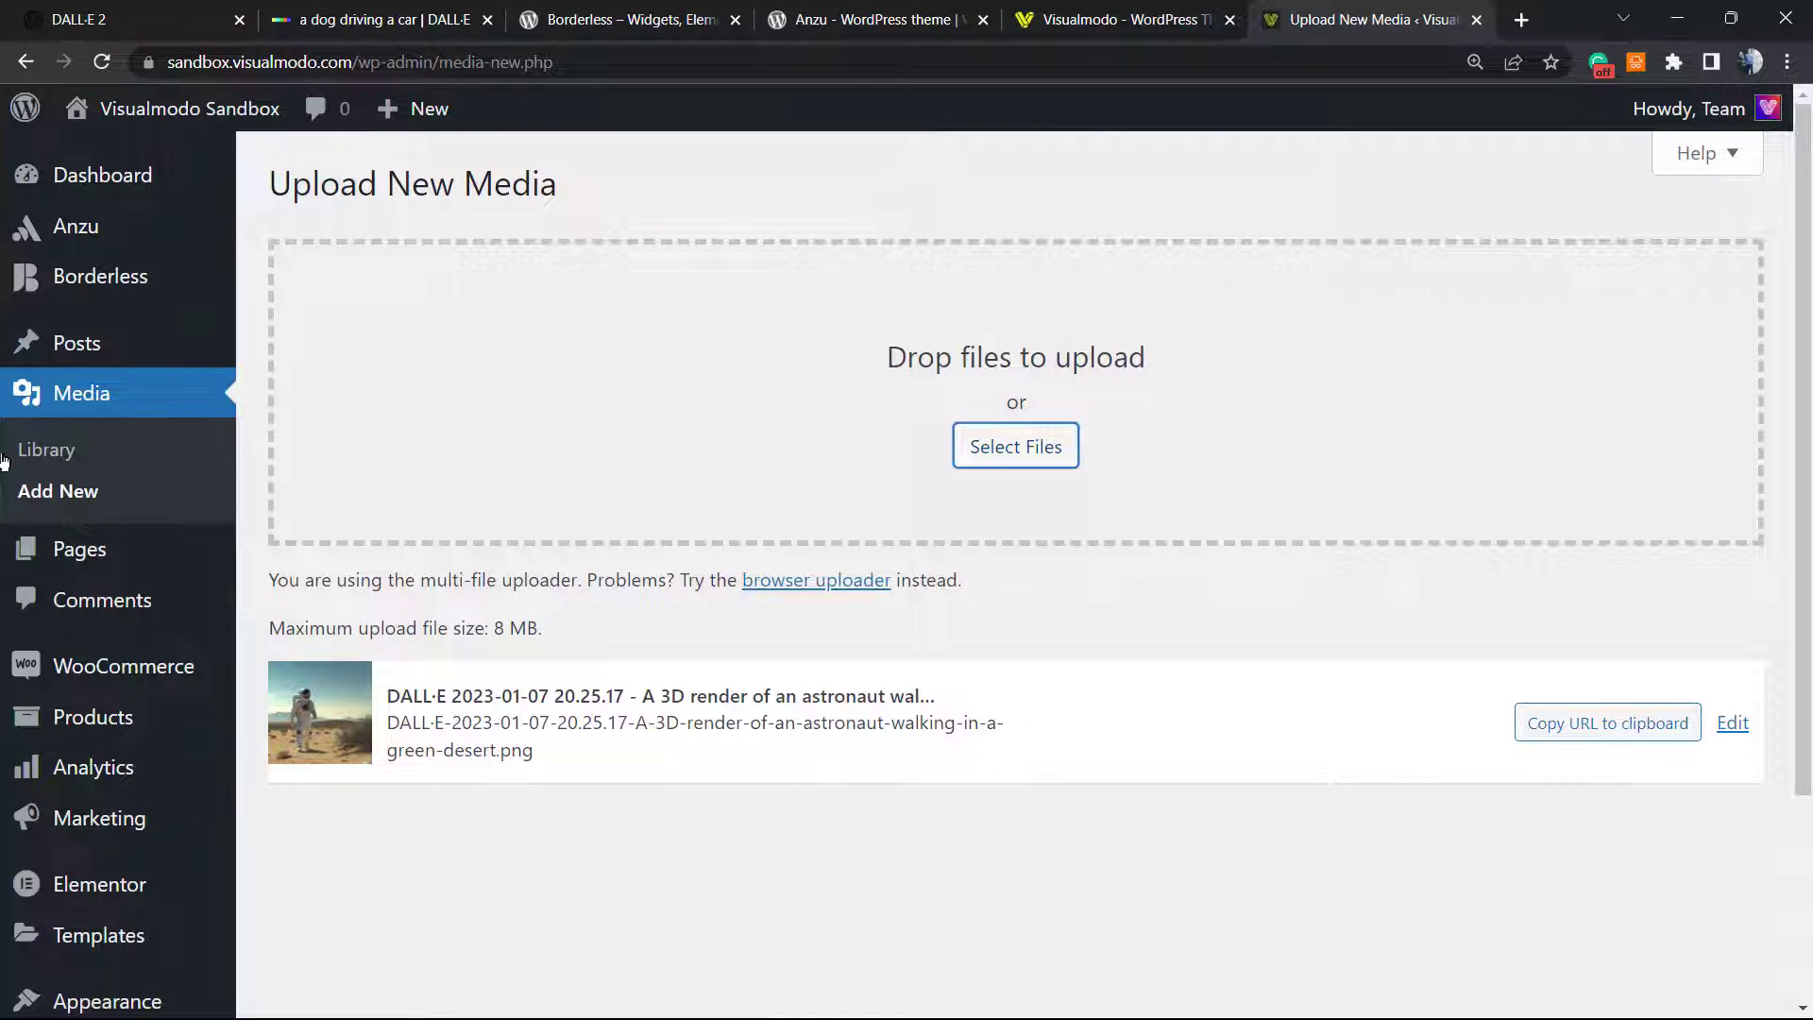
Edit the 'Hello world!' post and add an Image block below the welcome paragraph.
left_click(77, 344)
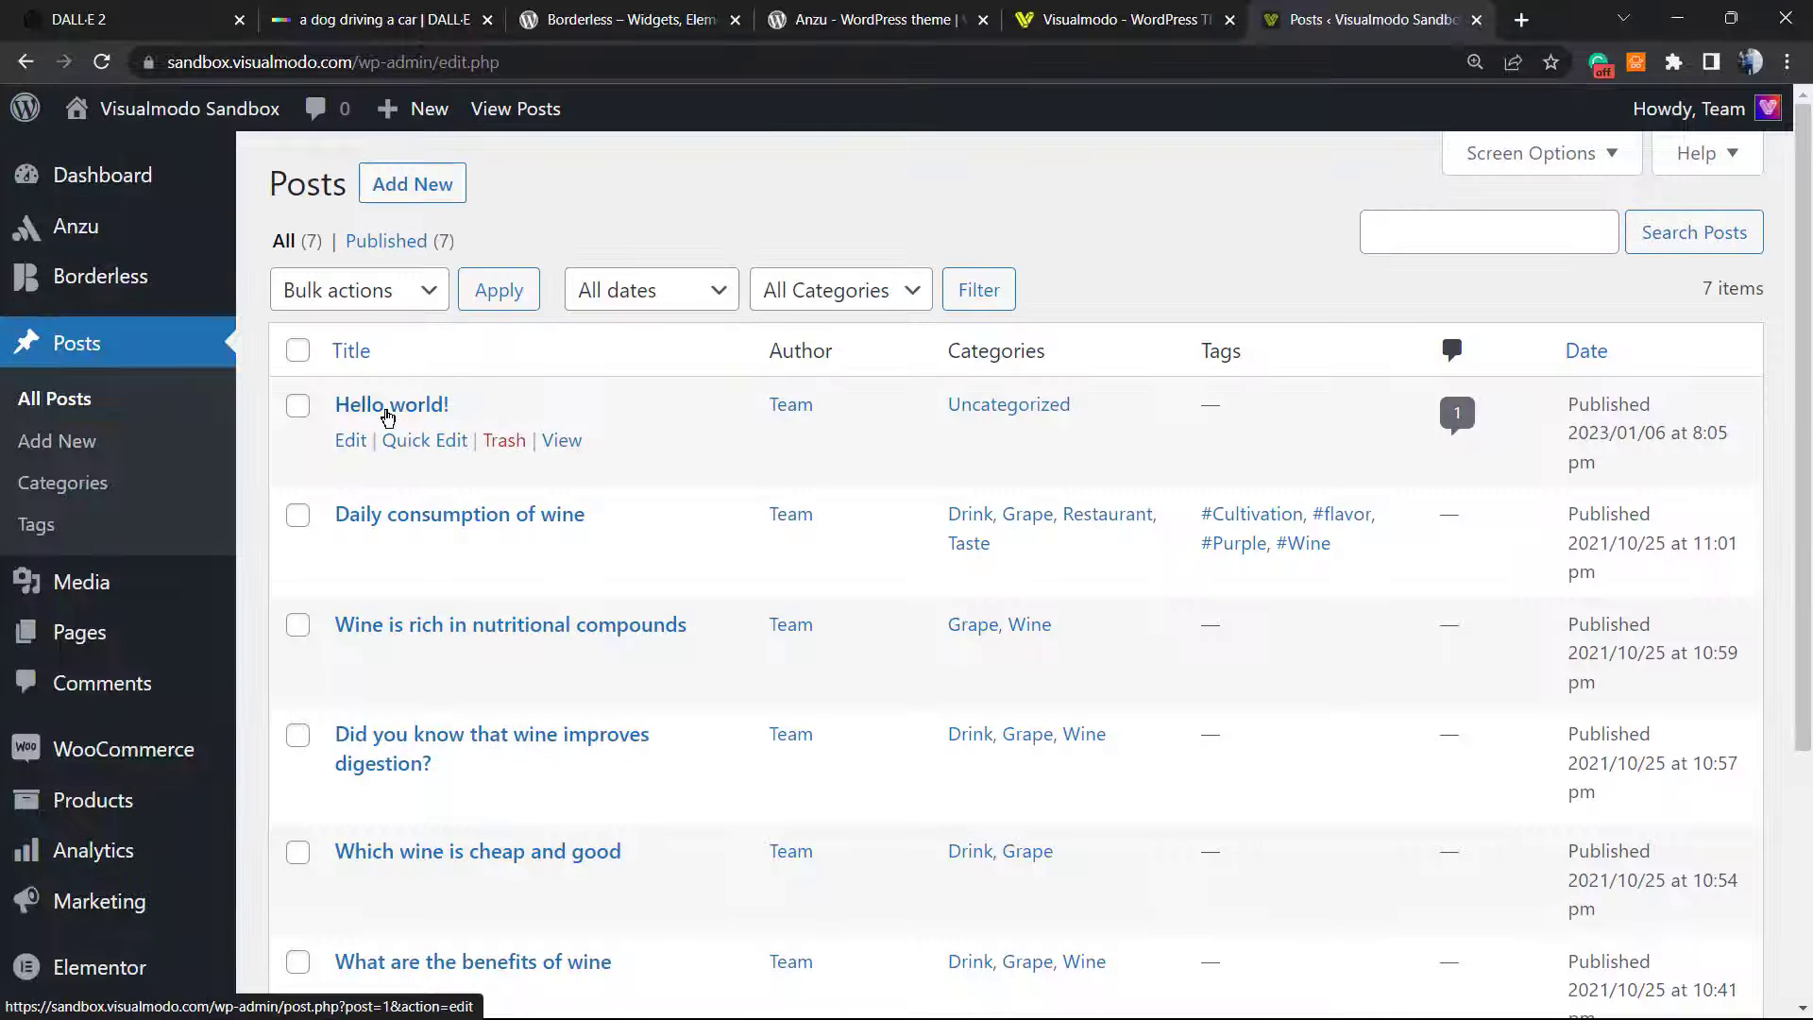
left_click(387, 406)
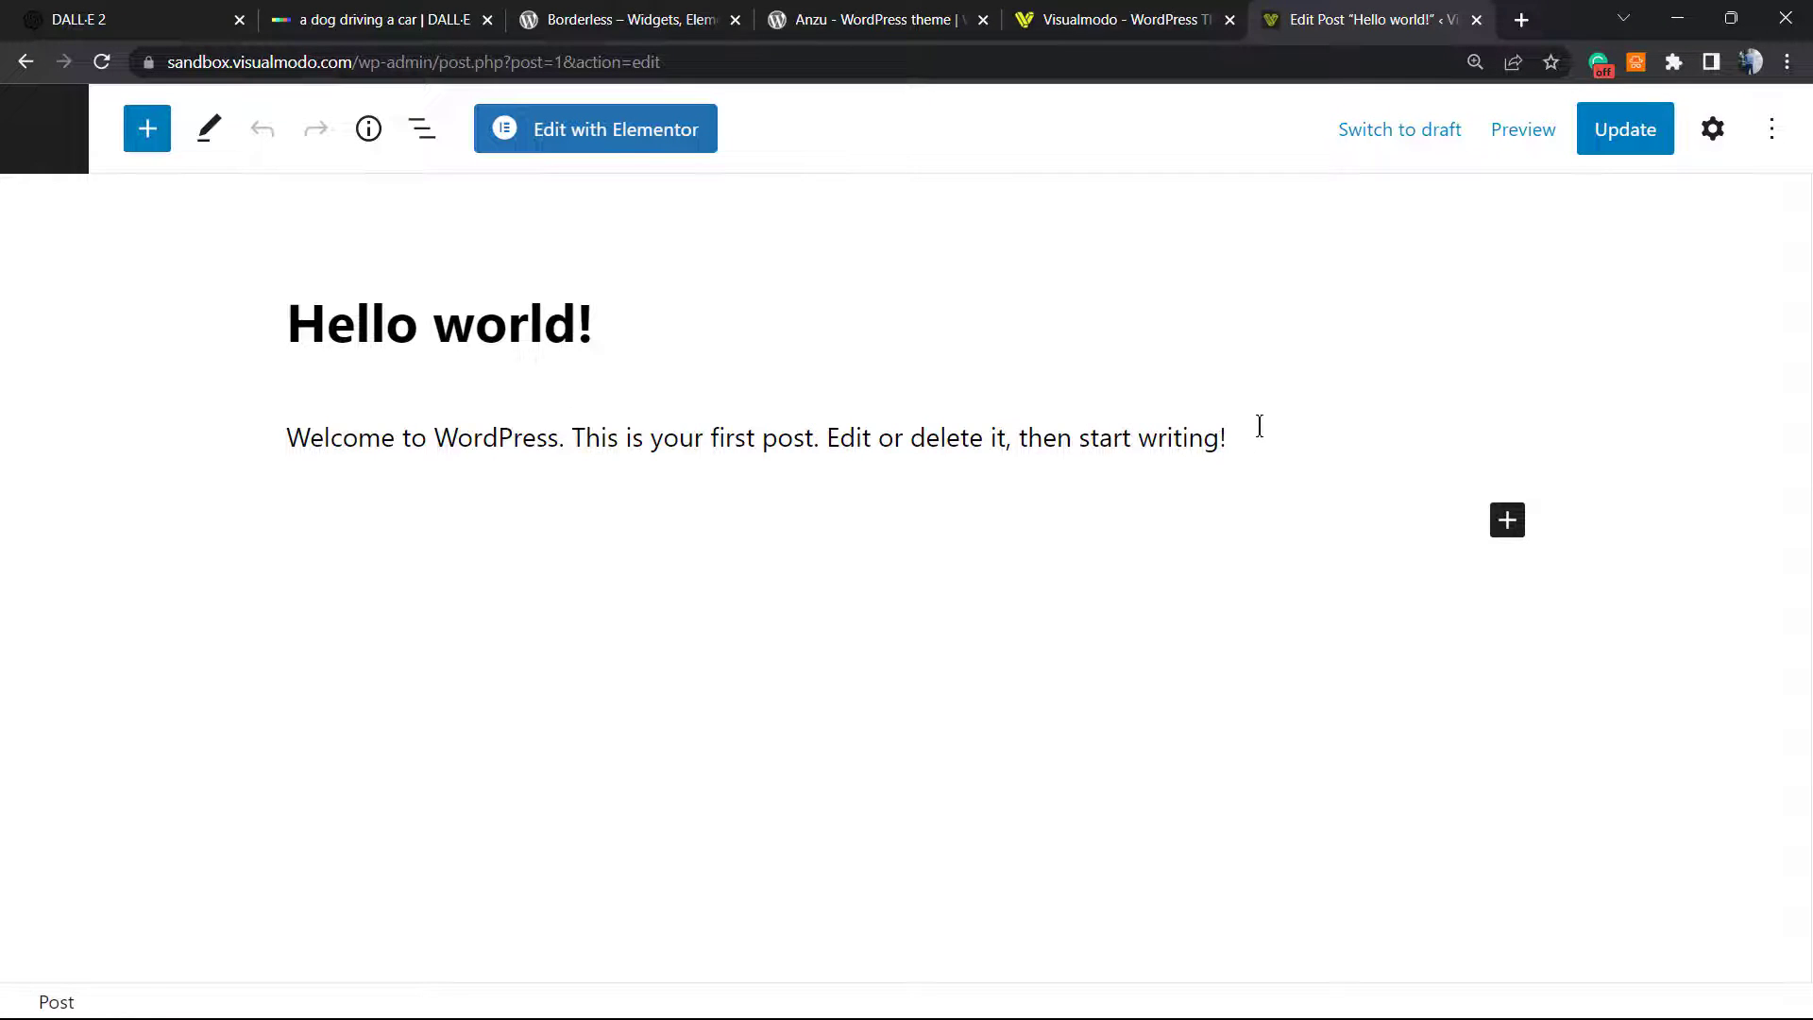
left_click(1259, 428)
key("Return")
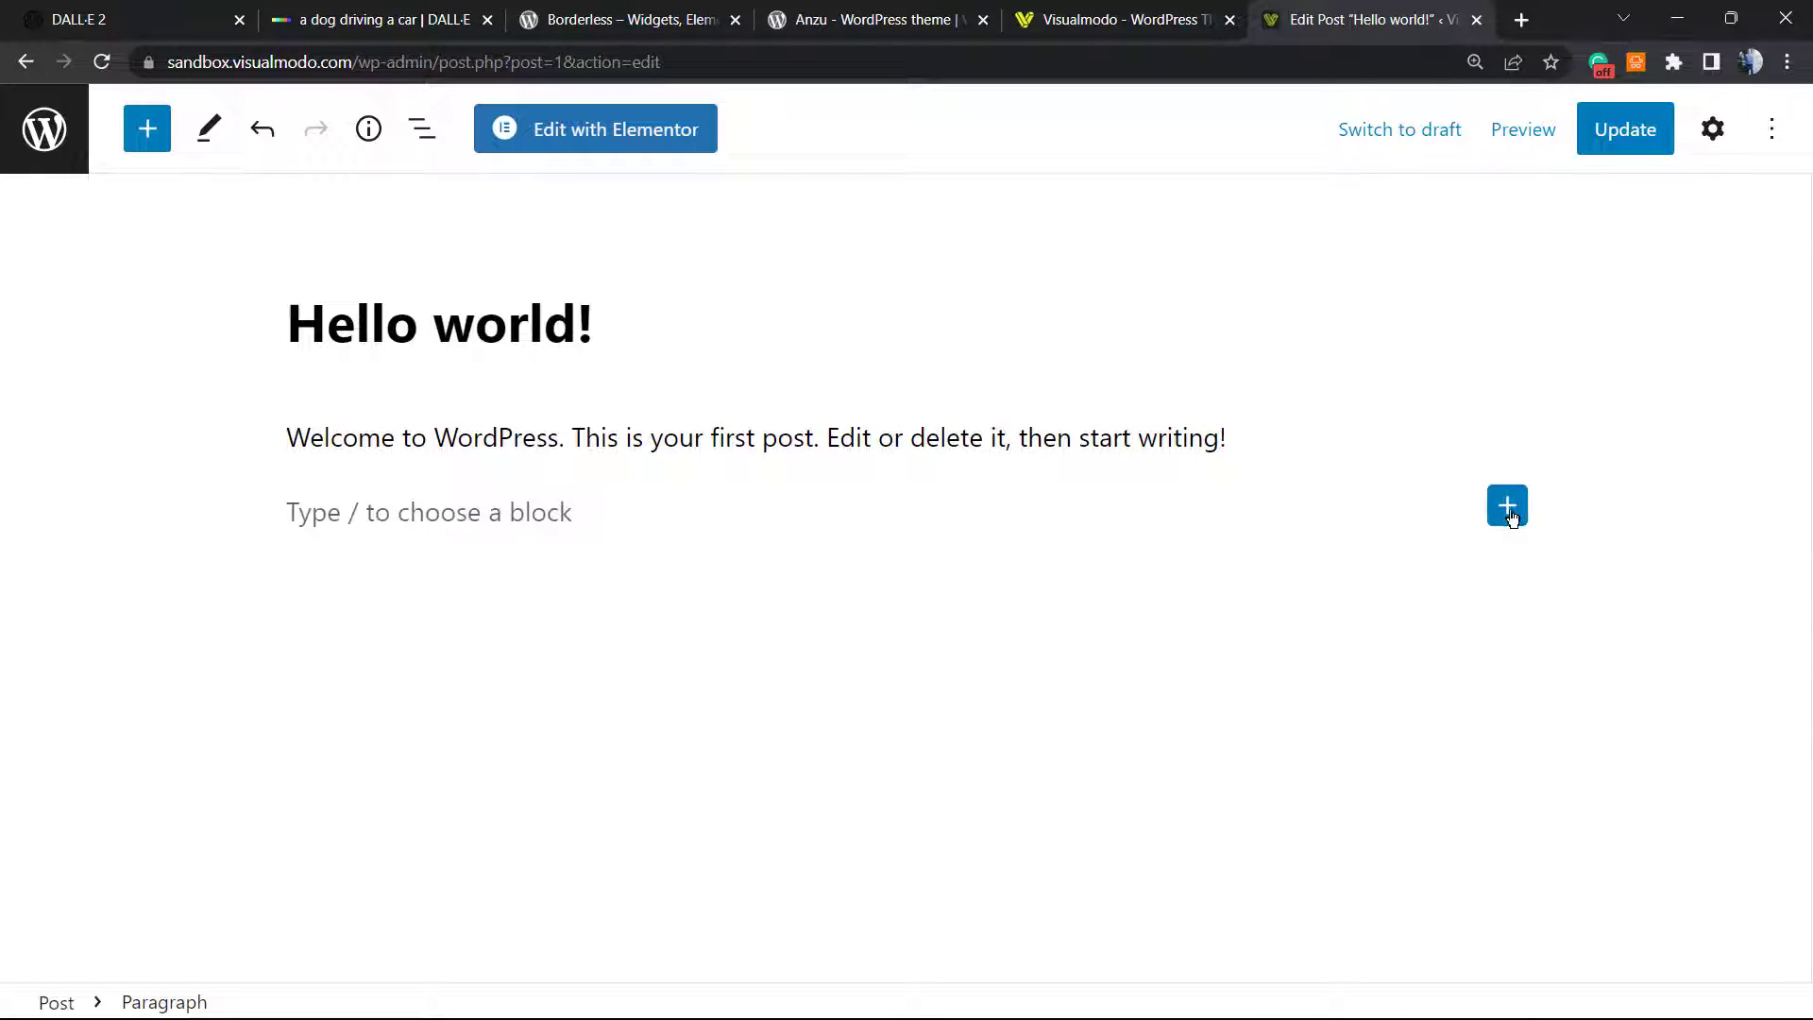
left_click(1506, 508)
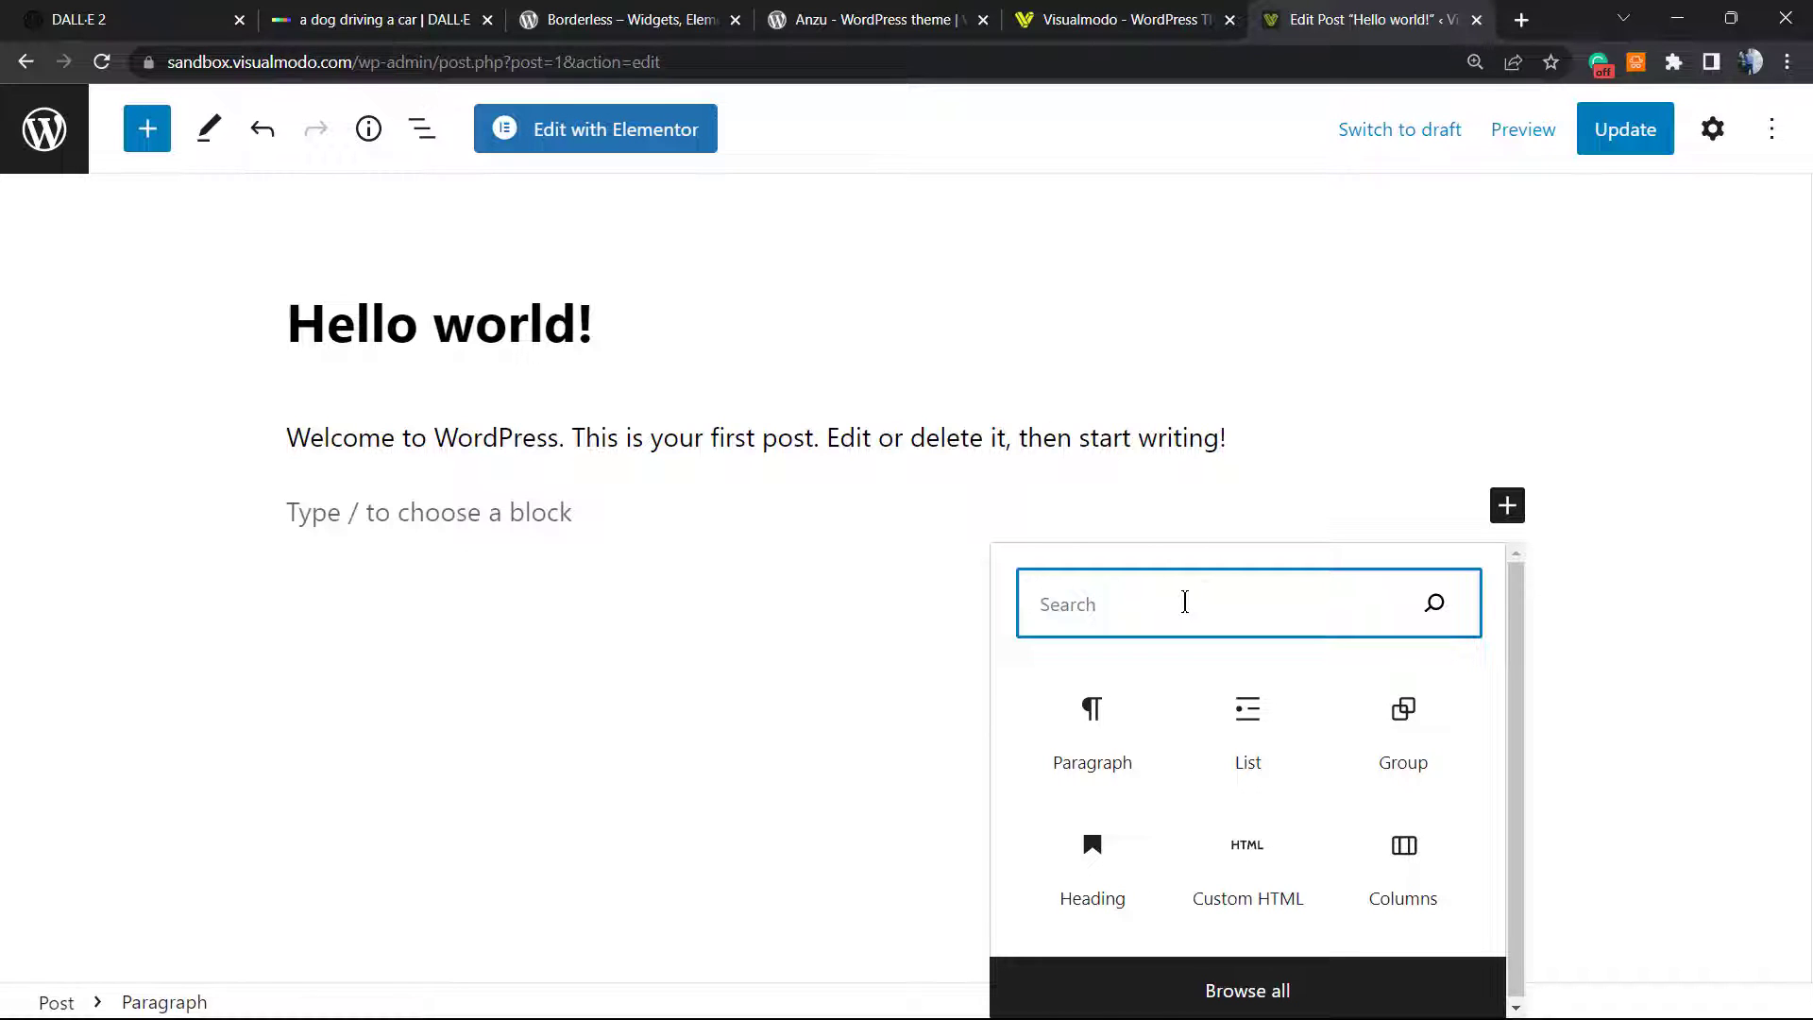
type("image")
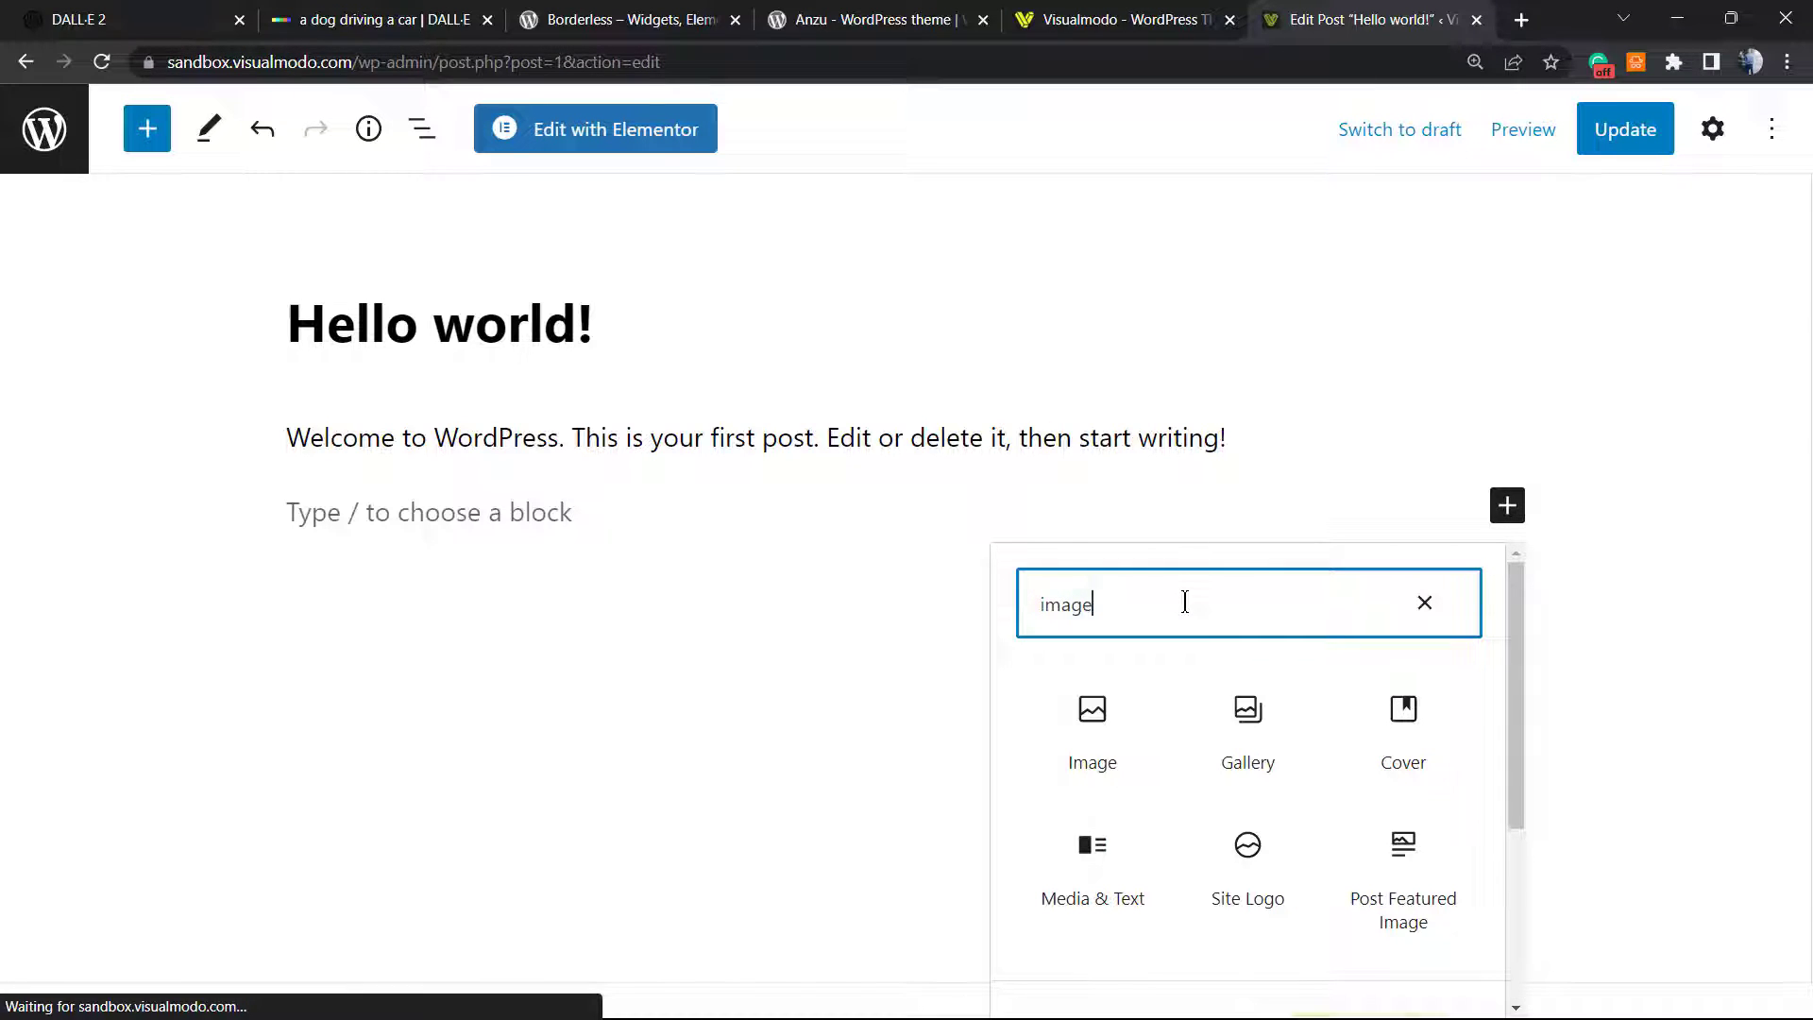
left_click(1094, 719)
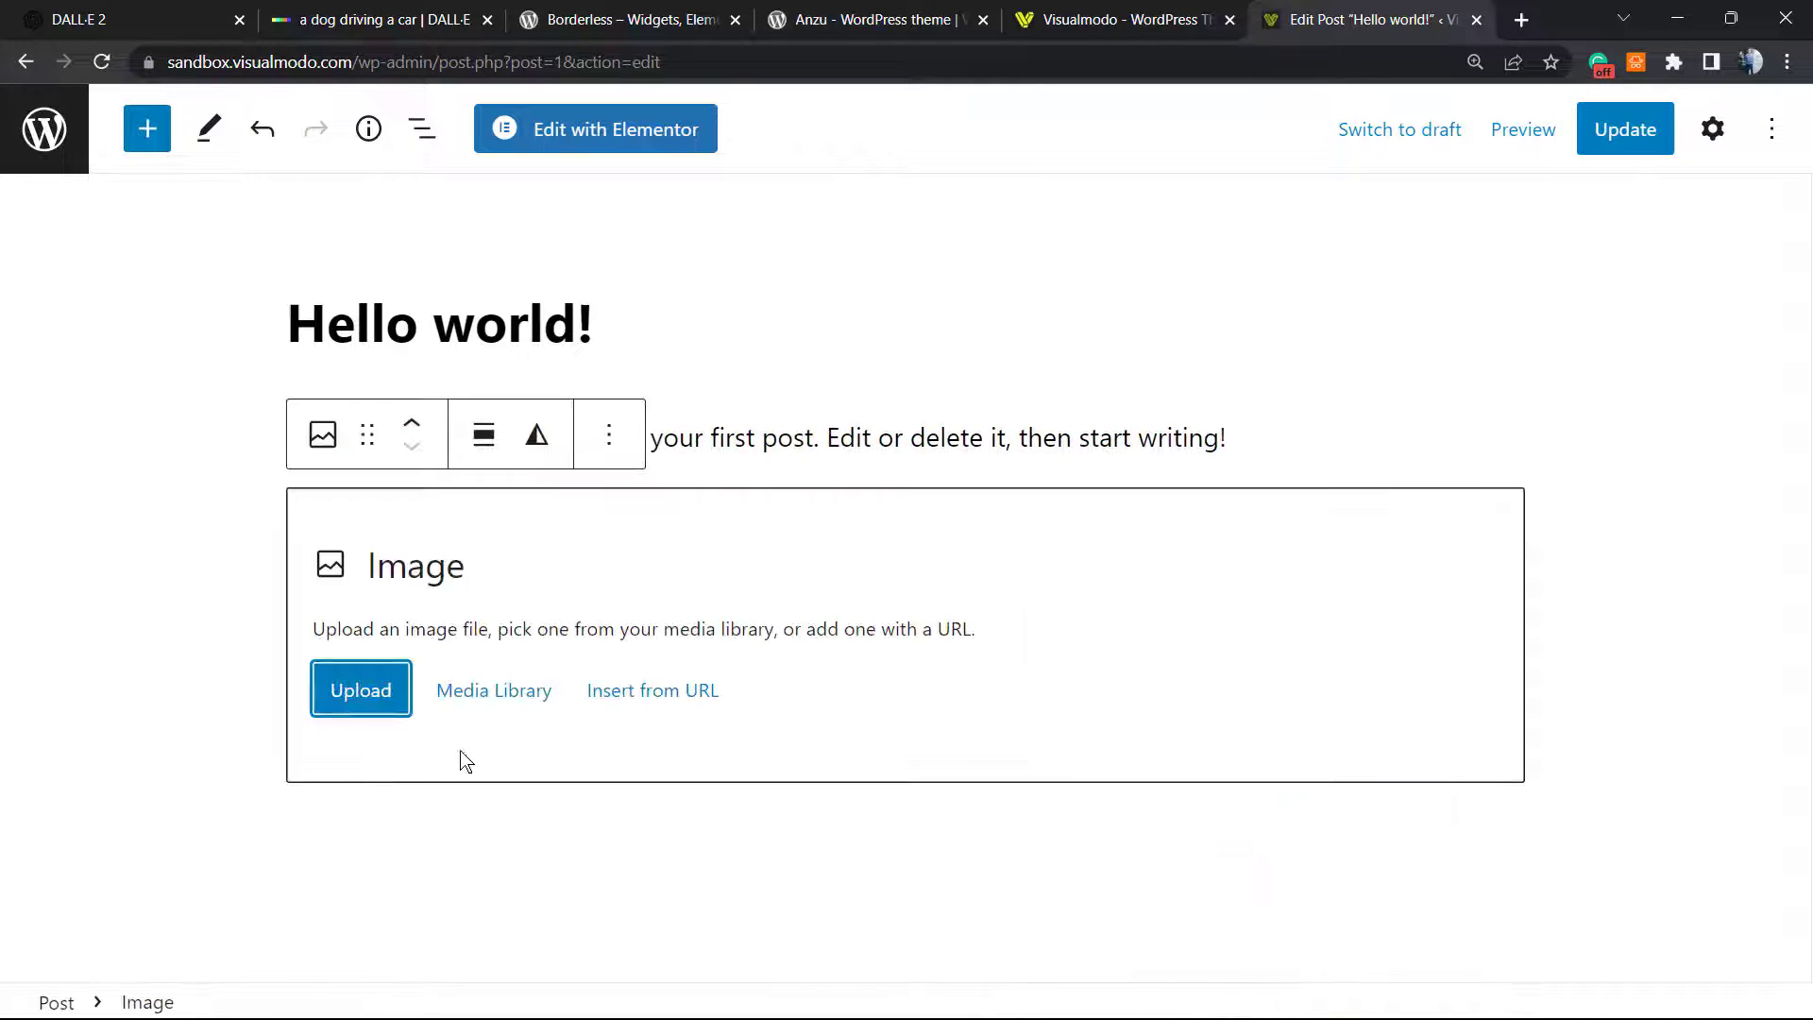
Fill the Image block with the uploaded astronaut picture from the media library.
left_click(496, 693)
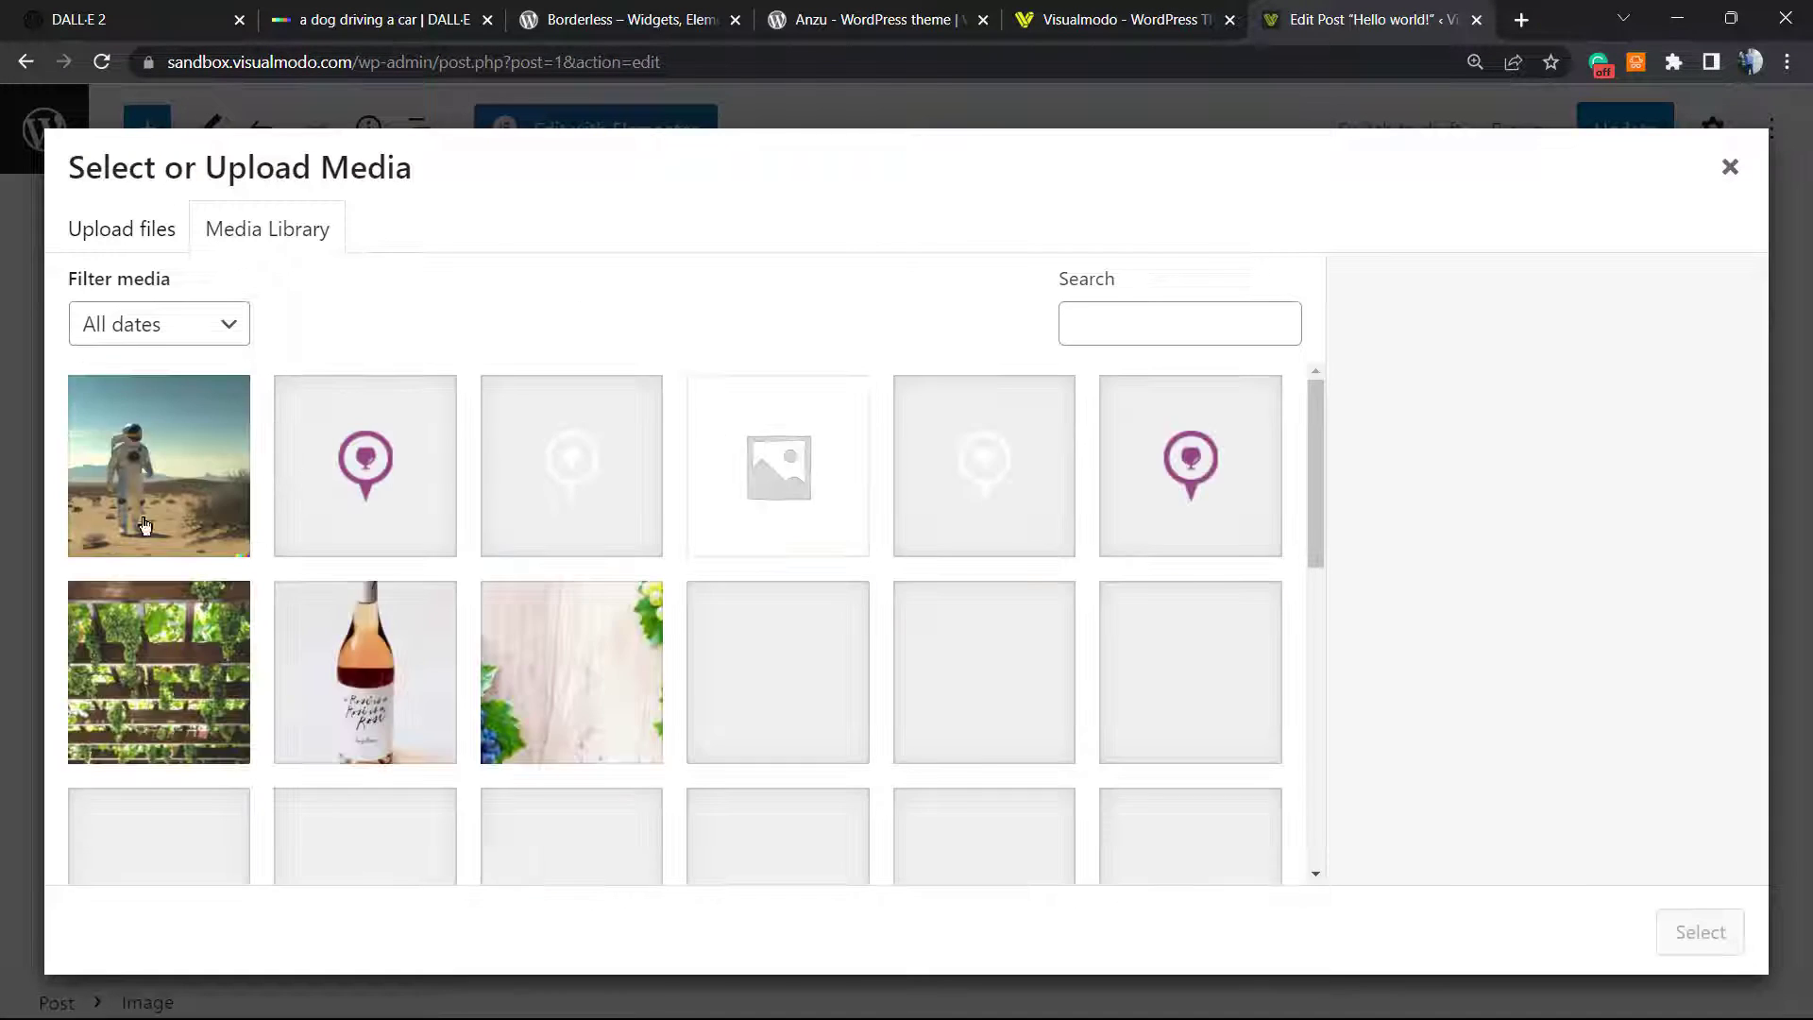
left_click(143, 528)
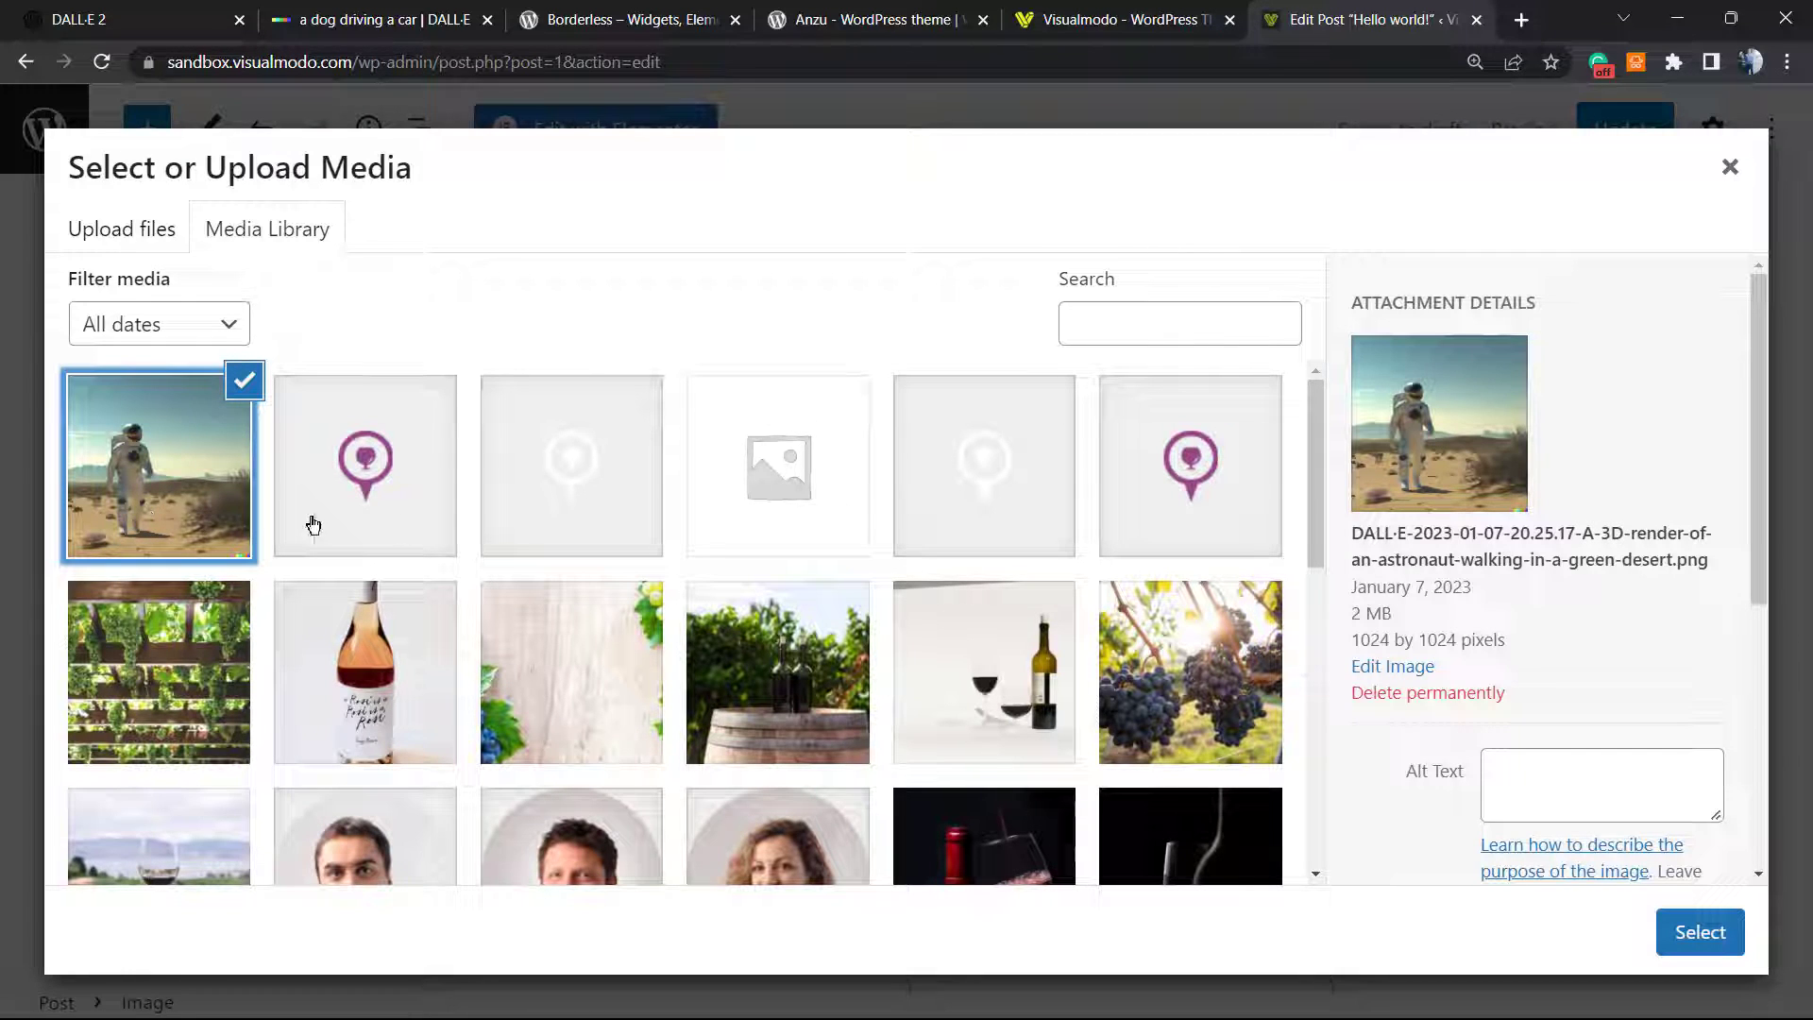
left_click(1608, 788)
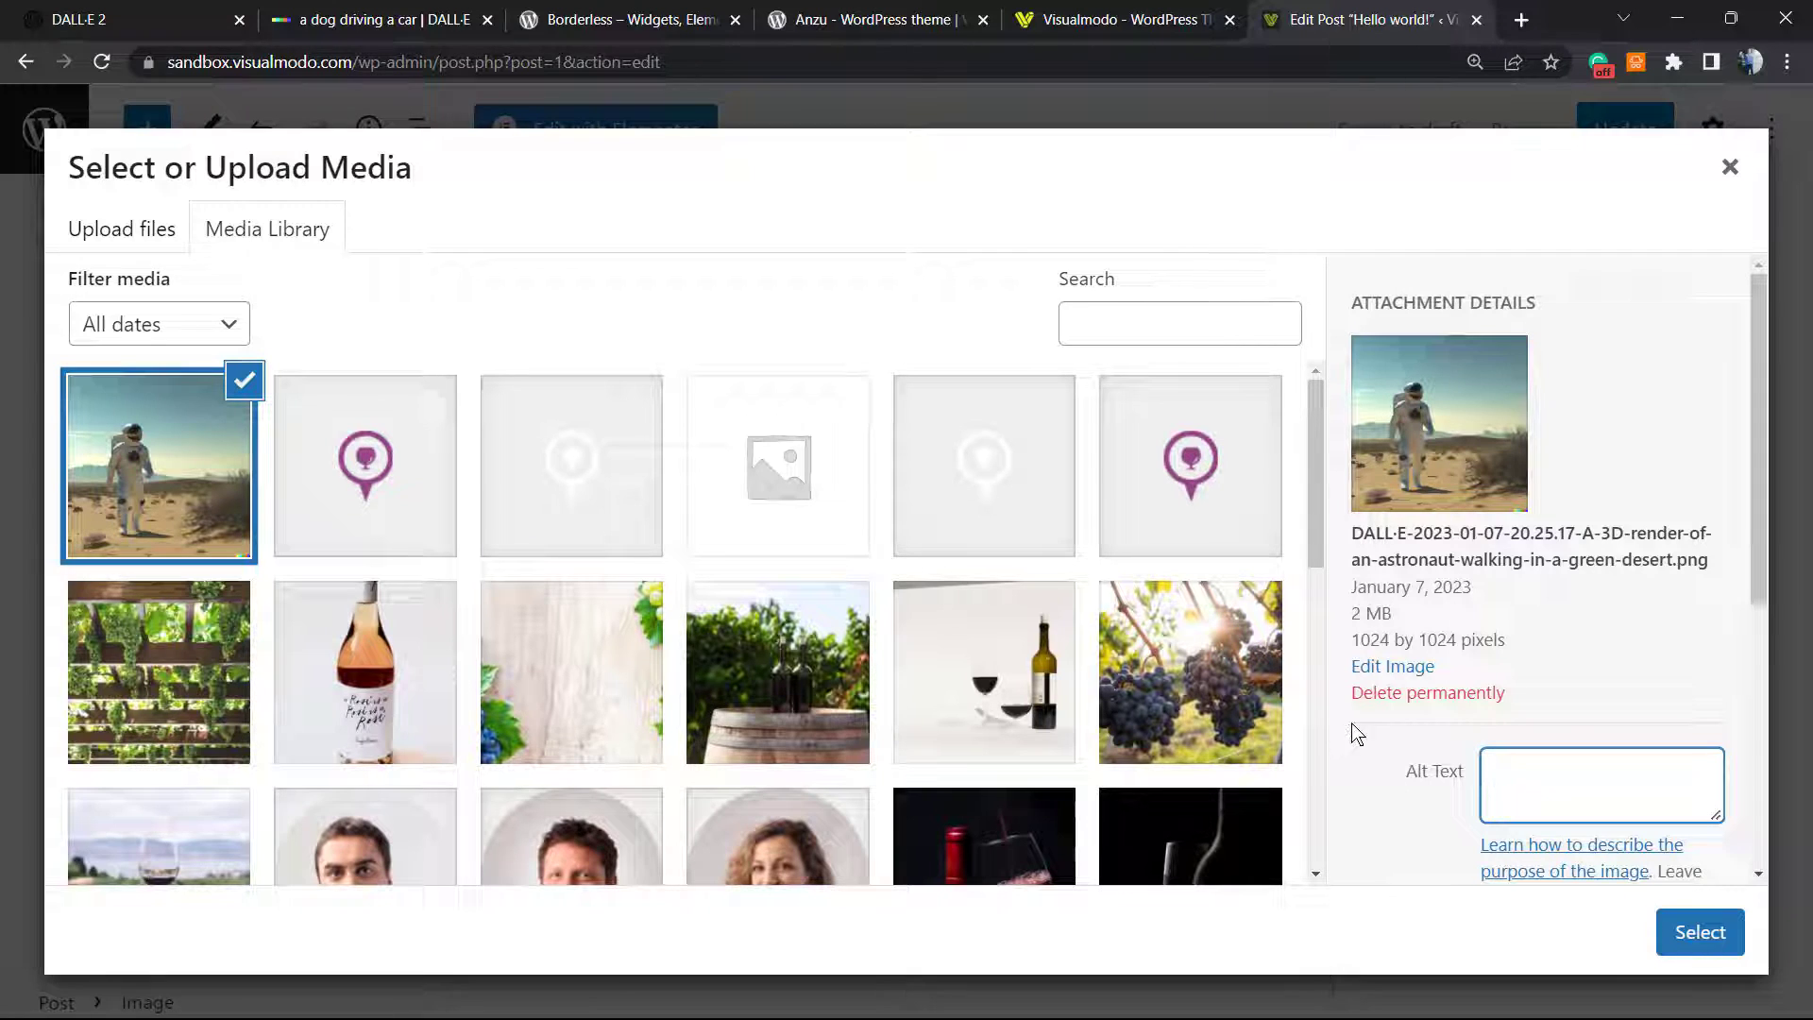
left_click(1700, 933)
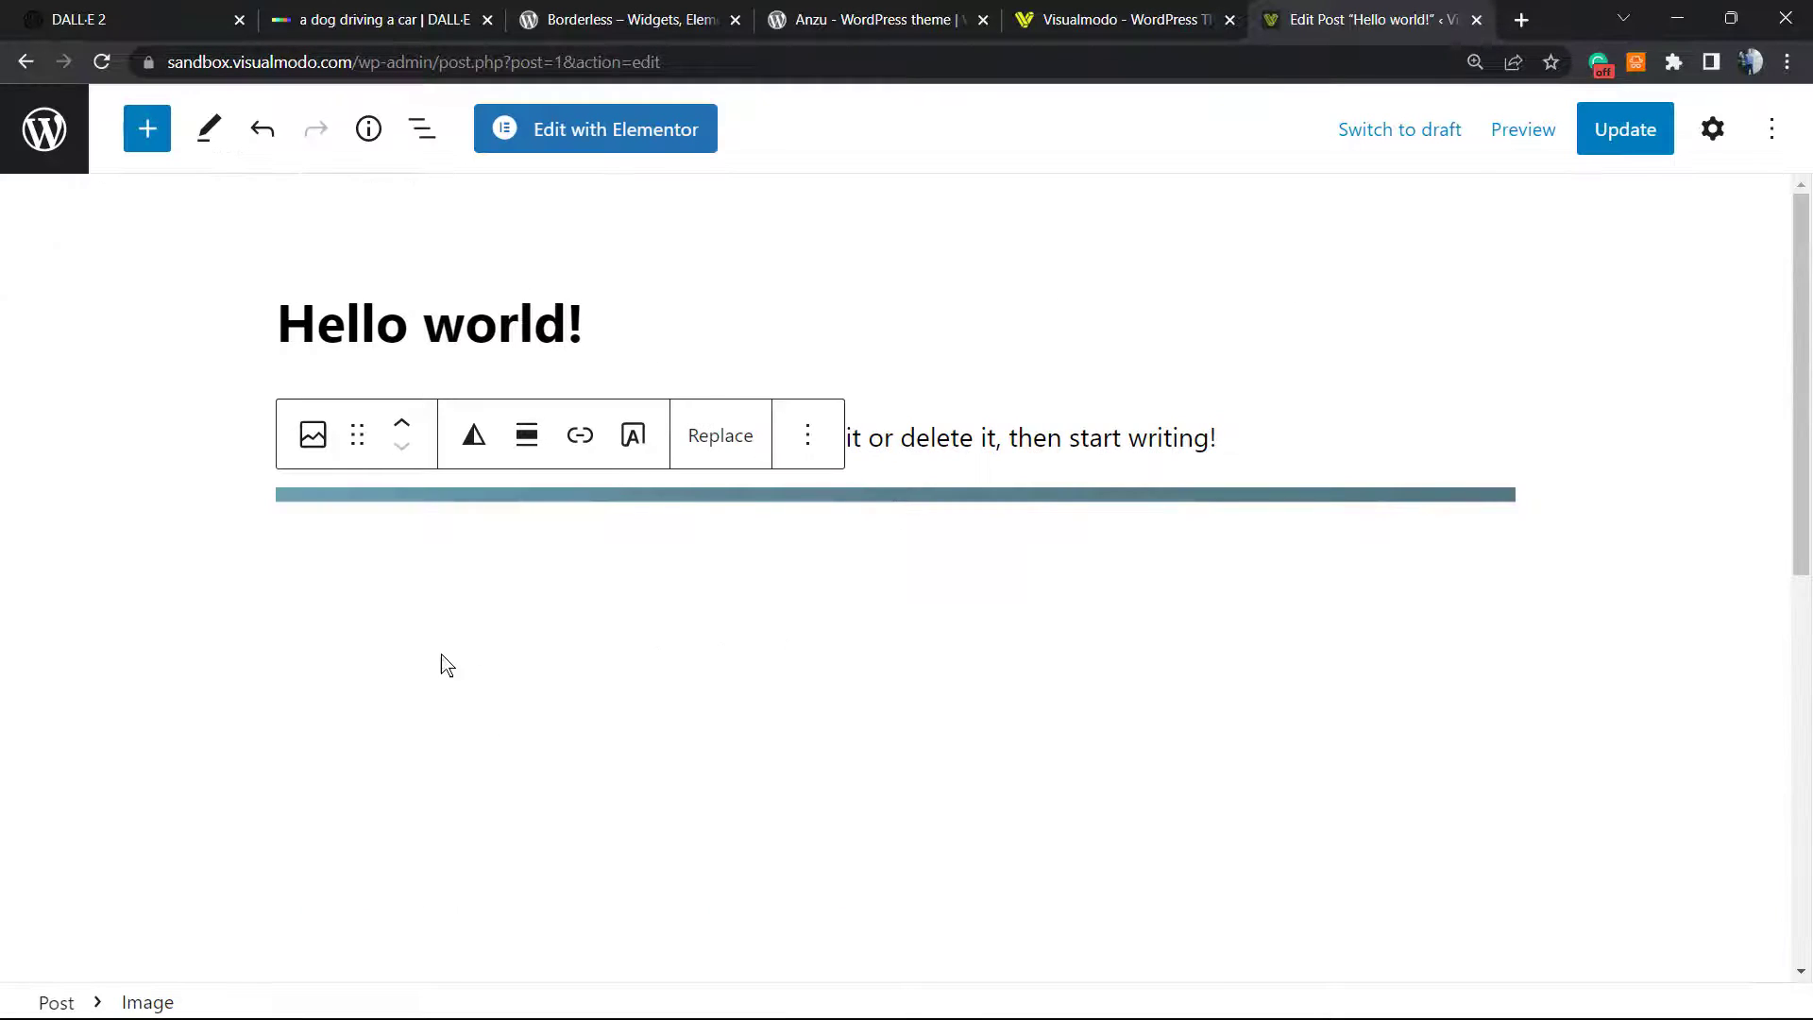
scroll(721, 628, "down", 3)
scroll(710, 623, "down", 2)
scroll(700, 629, "up", 2)
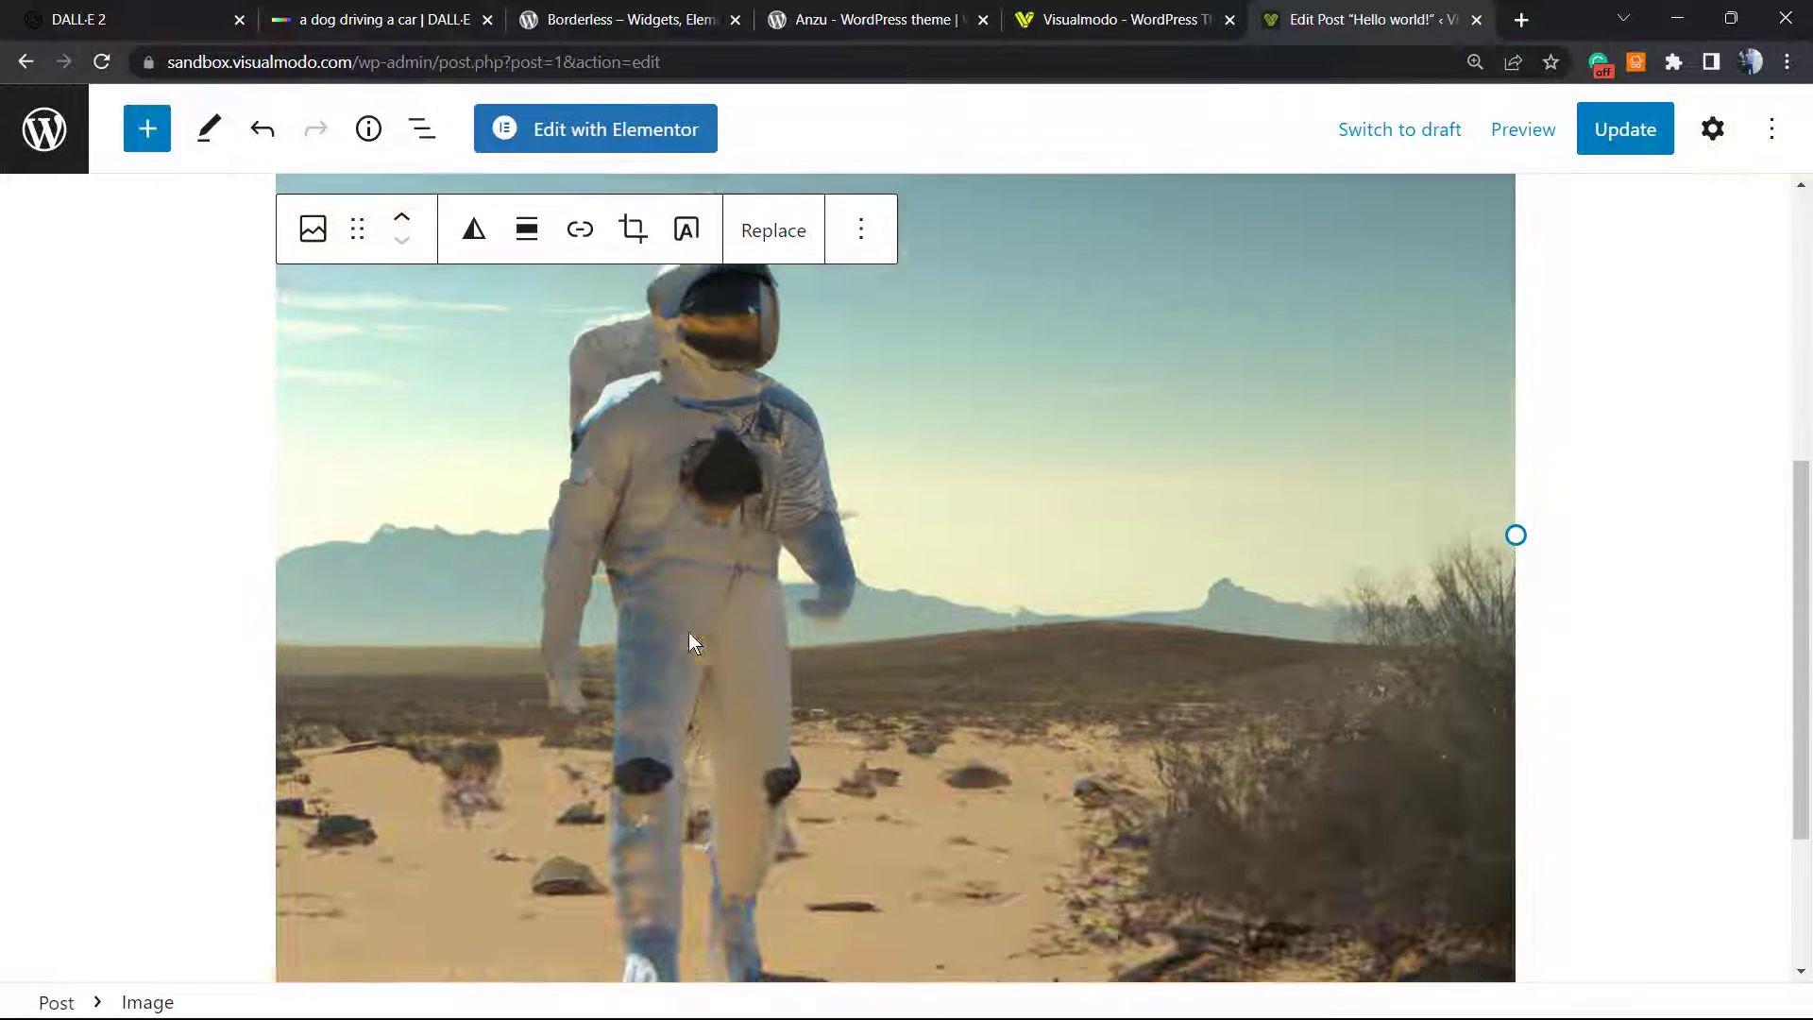
scroll(688, 634, "up", 2)
scroll(569, 652, "down", 3)
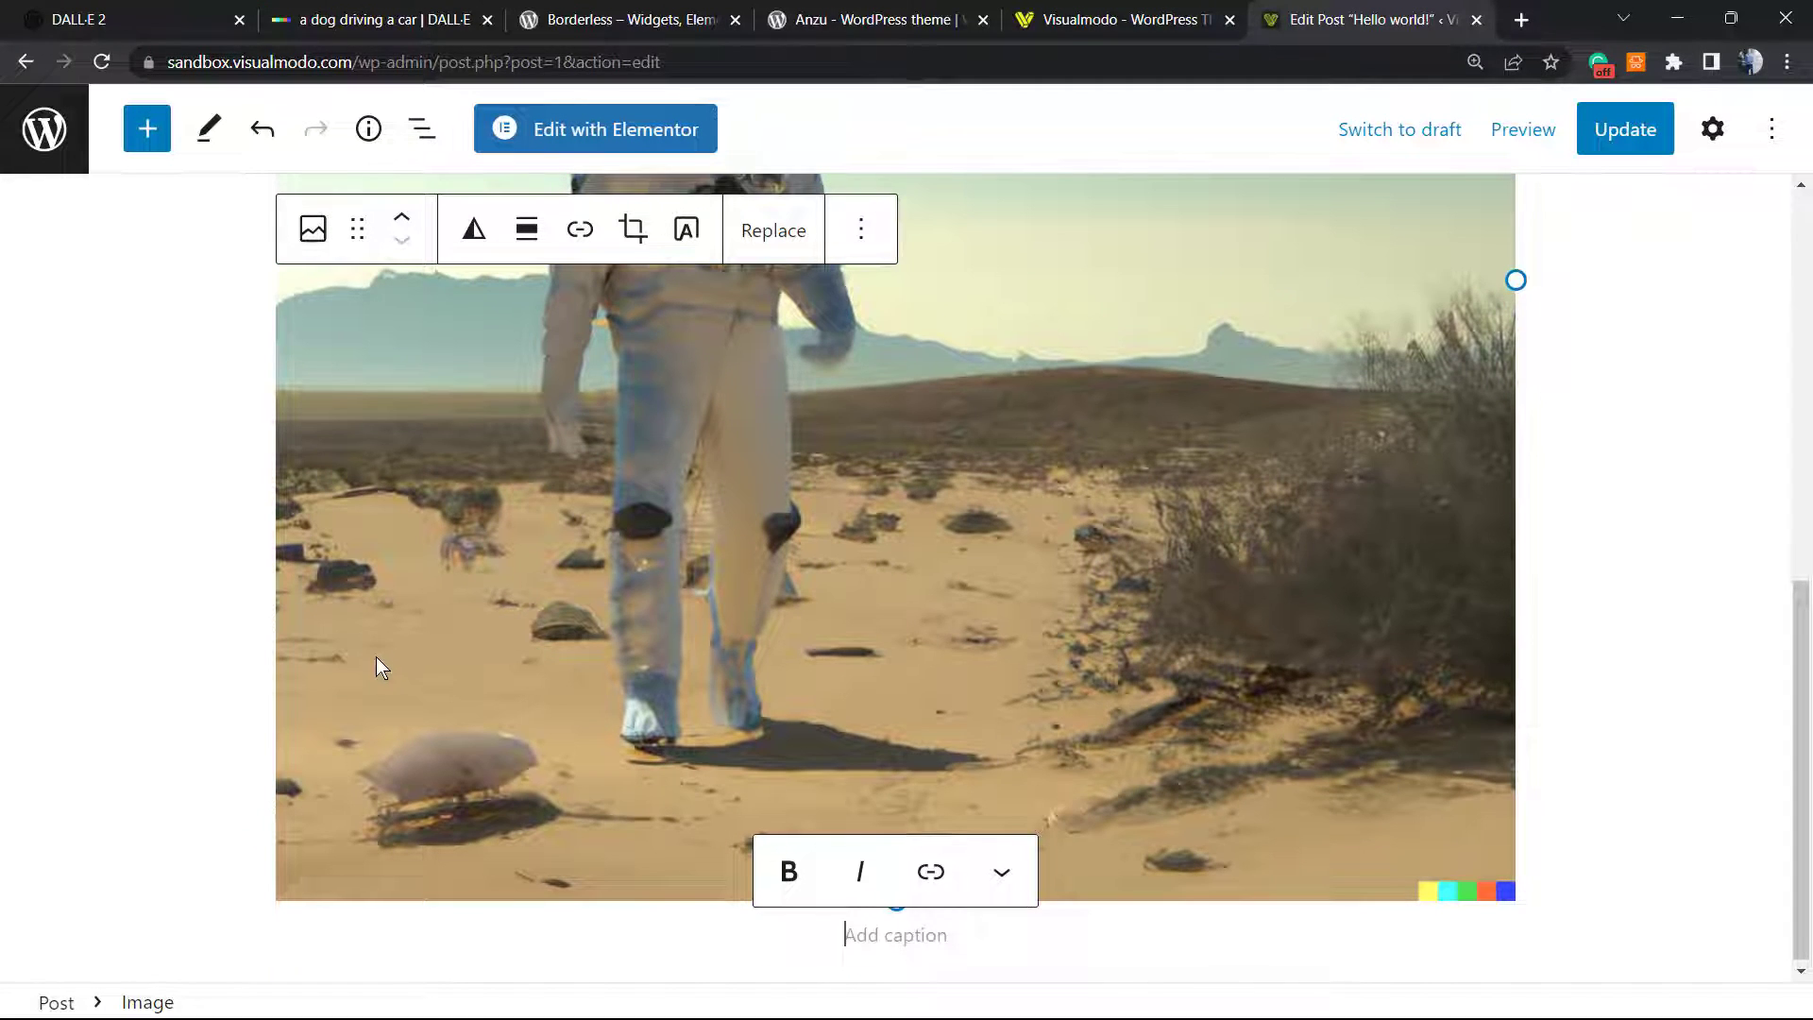
scroll(753, 670, "up", 5)
scroll(989, 590, "down", 1)
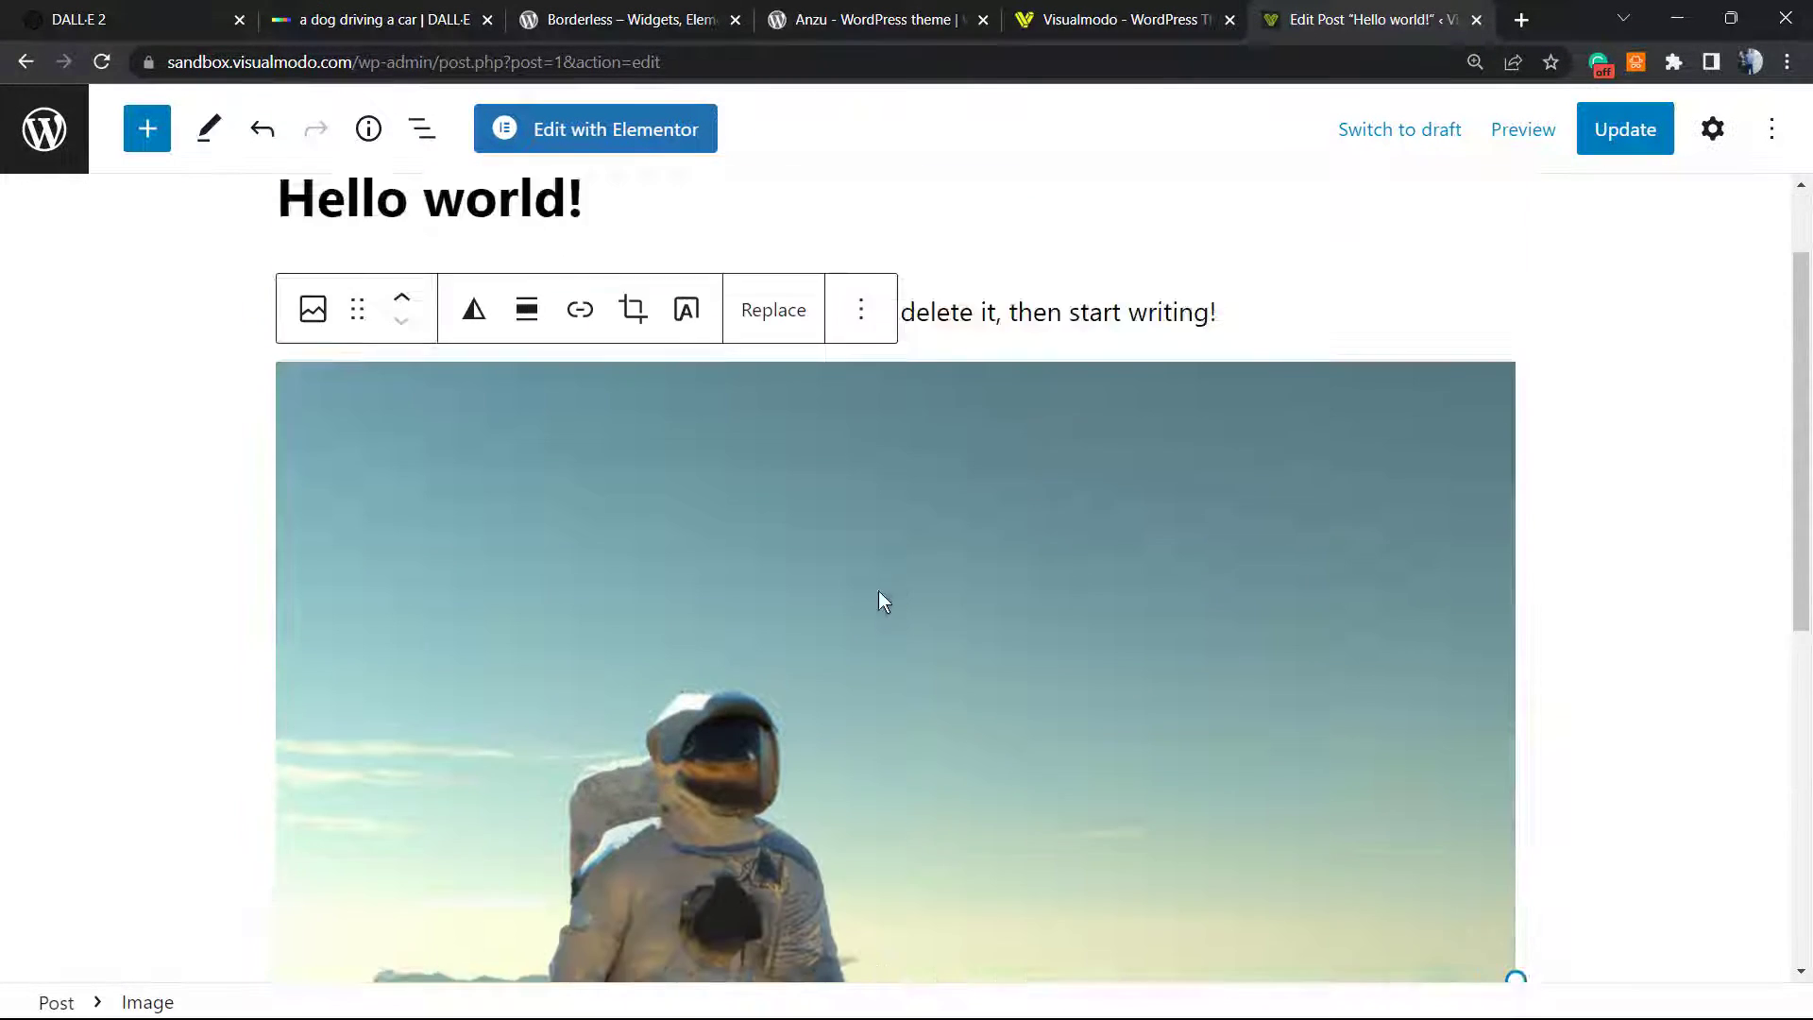
scroll(883, 600, "up", 1)
scroll(874, 604, "down", 2)
scroll(870, 604, "up", 2)
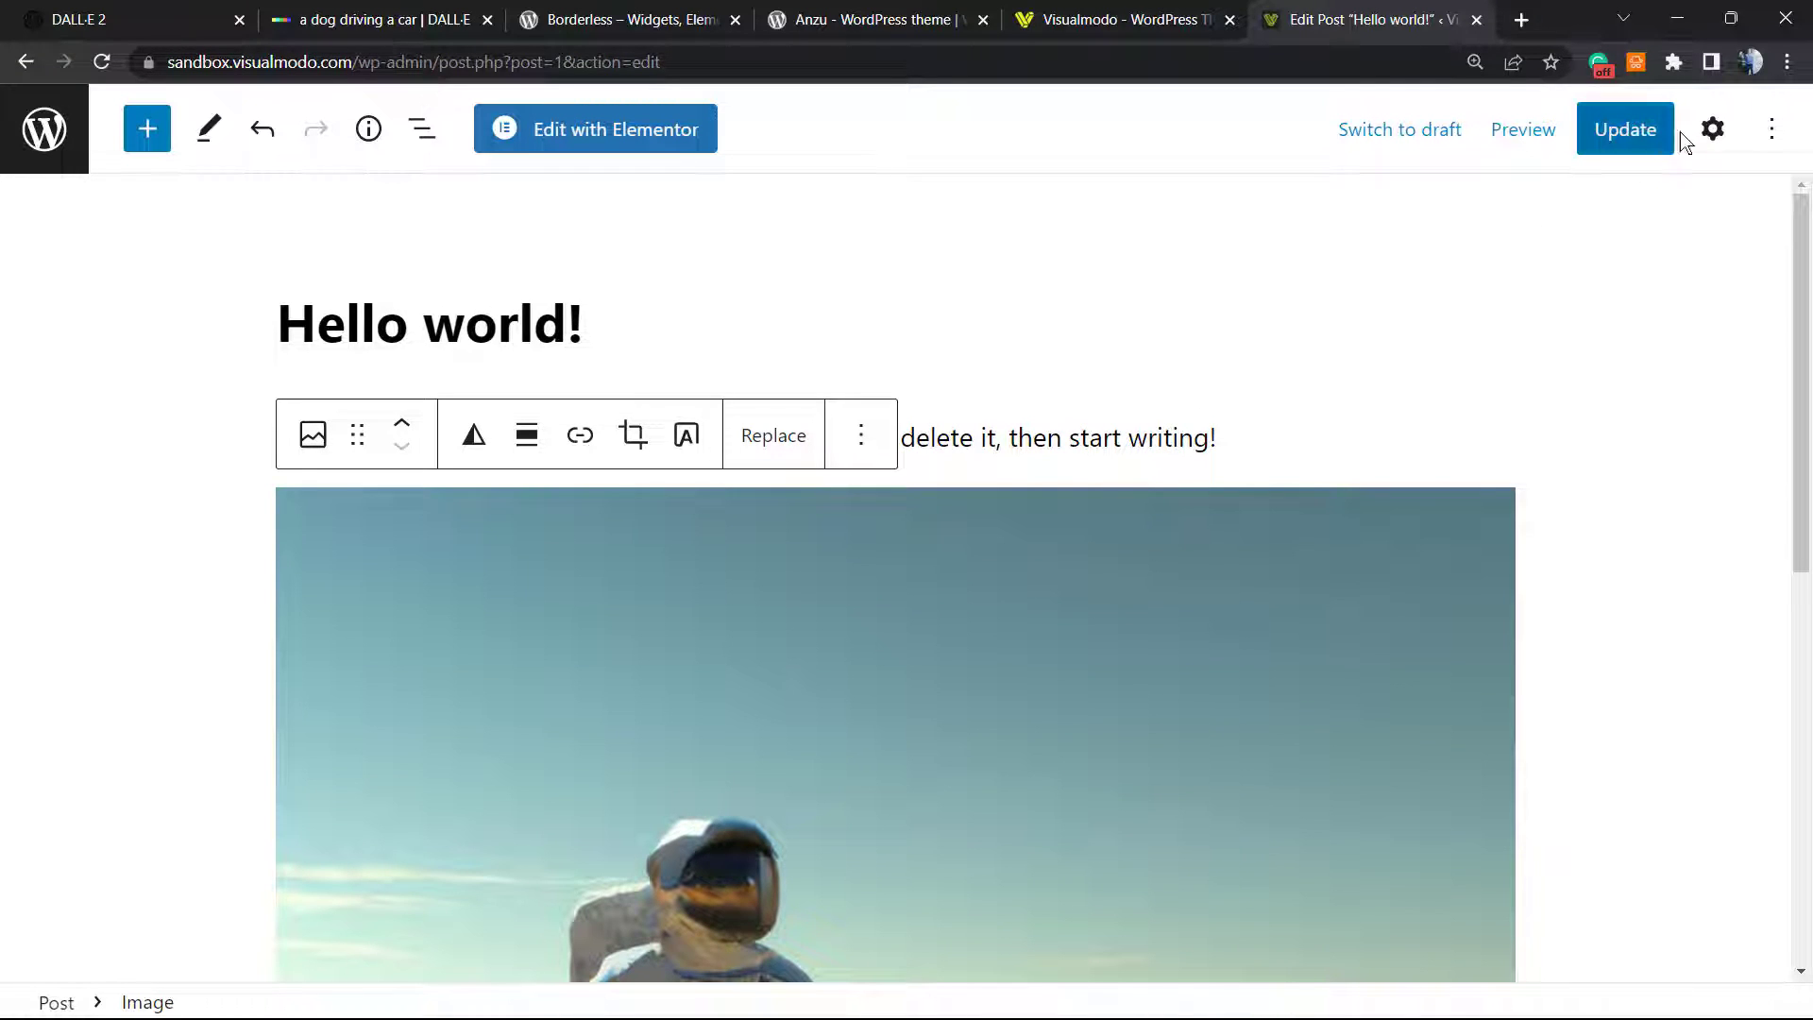
Set the astronaut image as the post's featured image from the Post settings.
left_click(1713, 128)
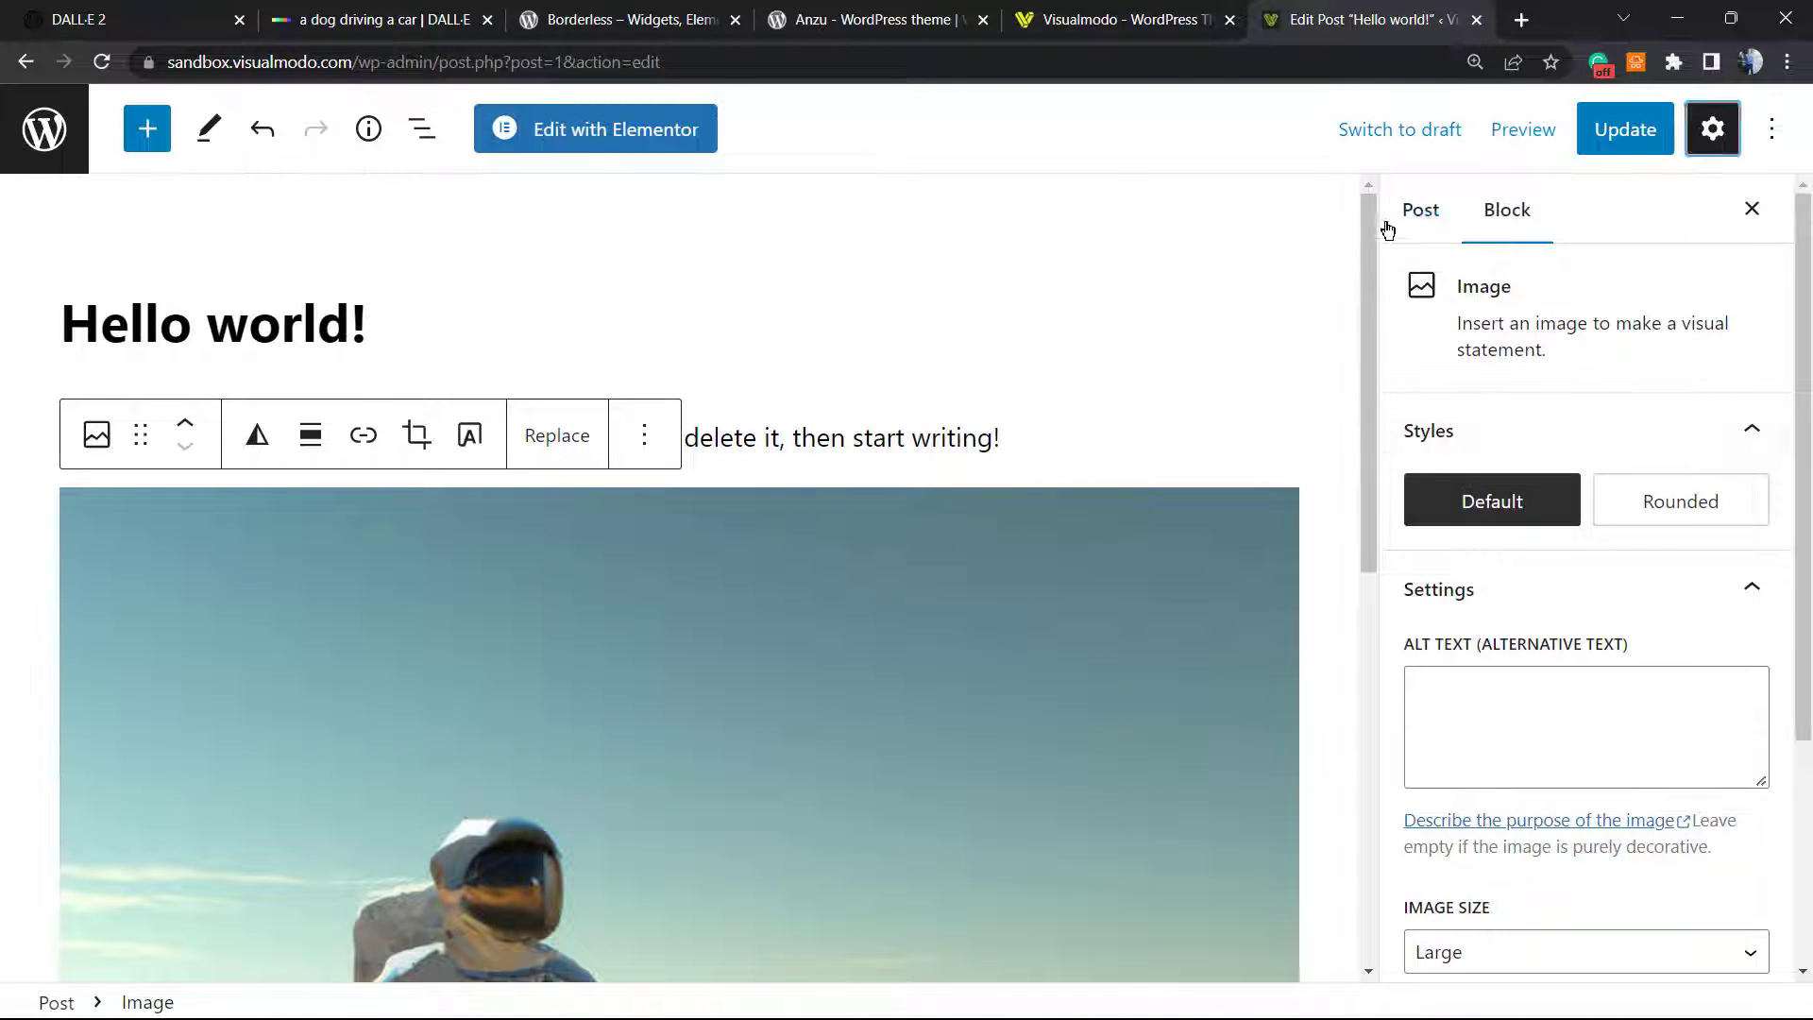
left_click(1417, 212)
scroll(1538, 590, "down", 1)
scroll(1502, 608, "down", 3)
scroll(1502, 608, "up", 4)
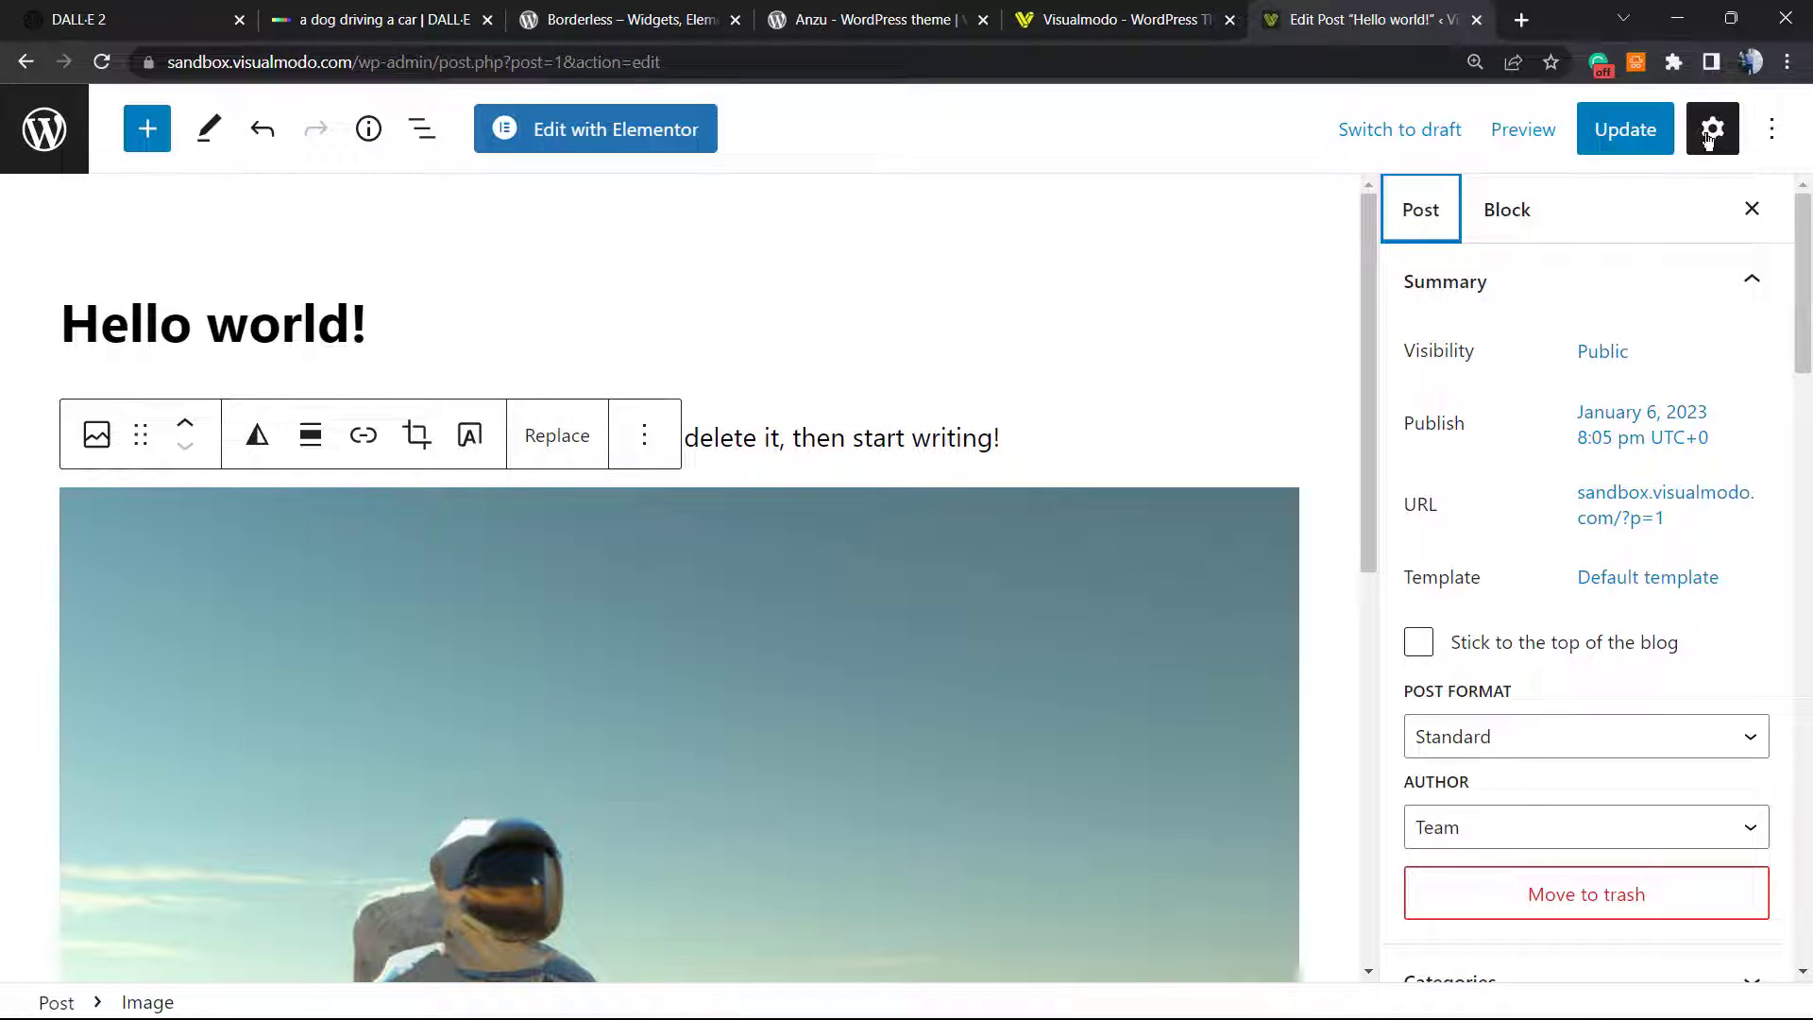
scroll(1494, 595, "down", 3)
scroll(1528, 685, "down", 1)
scroll(1527, 685, "down", 3)
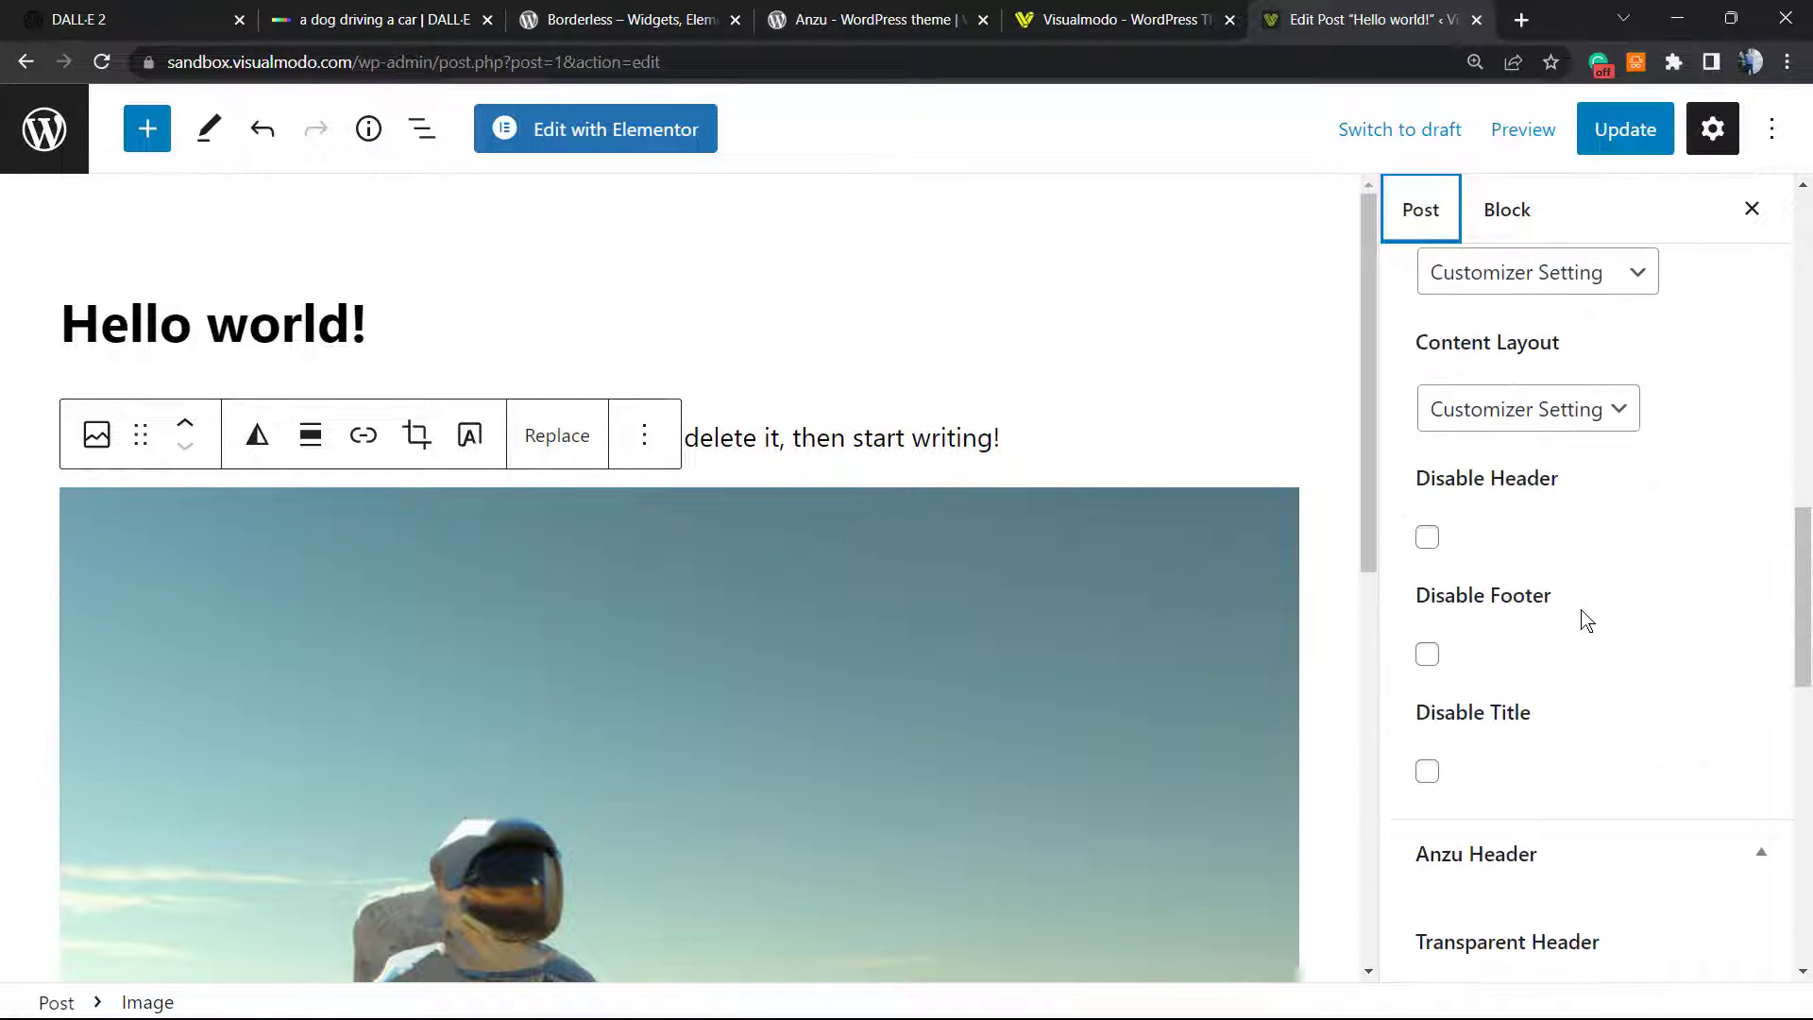
scroll(1582, 619, "up", 4)
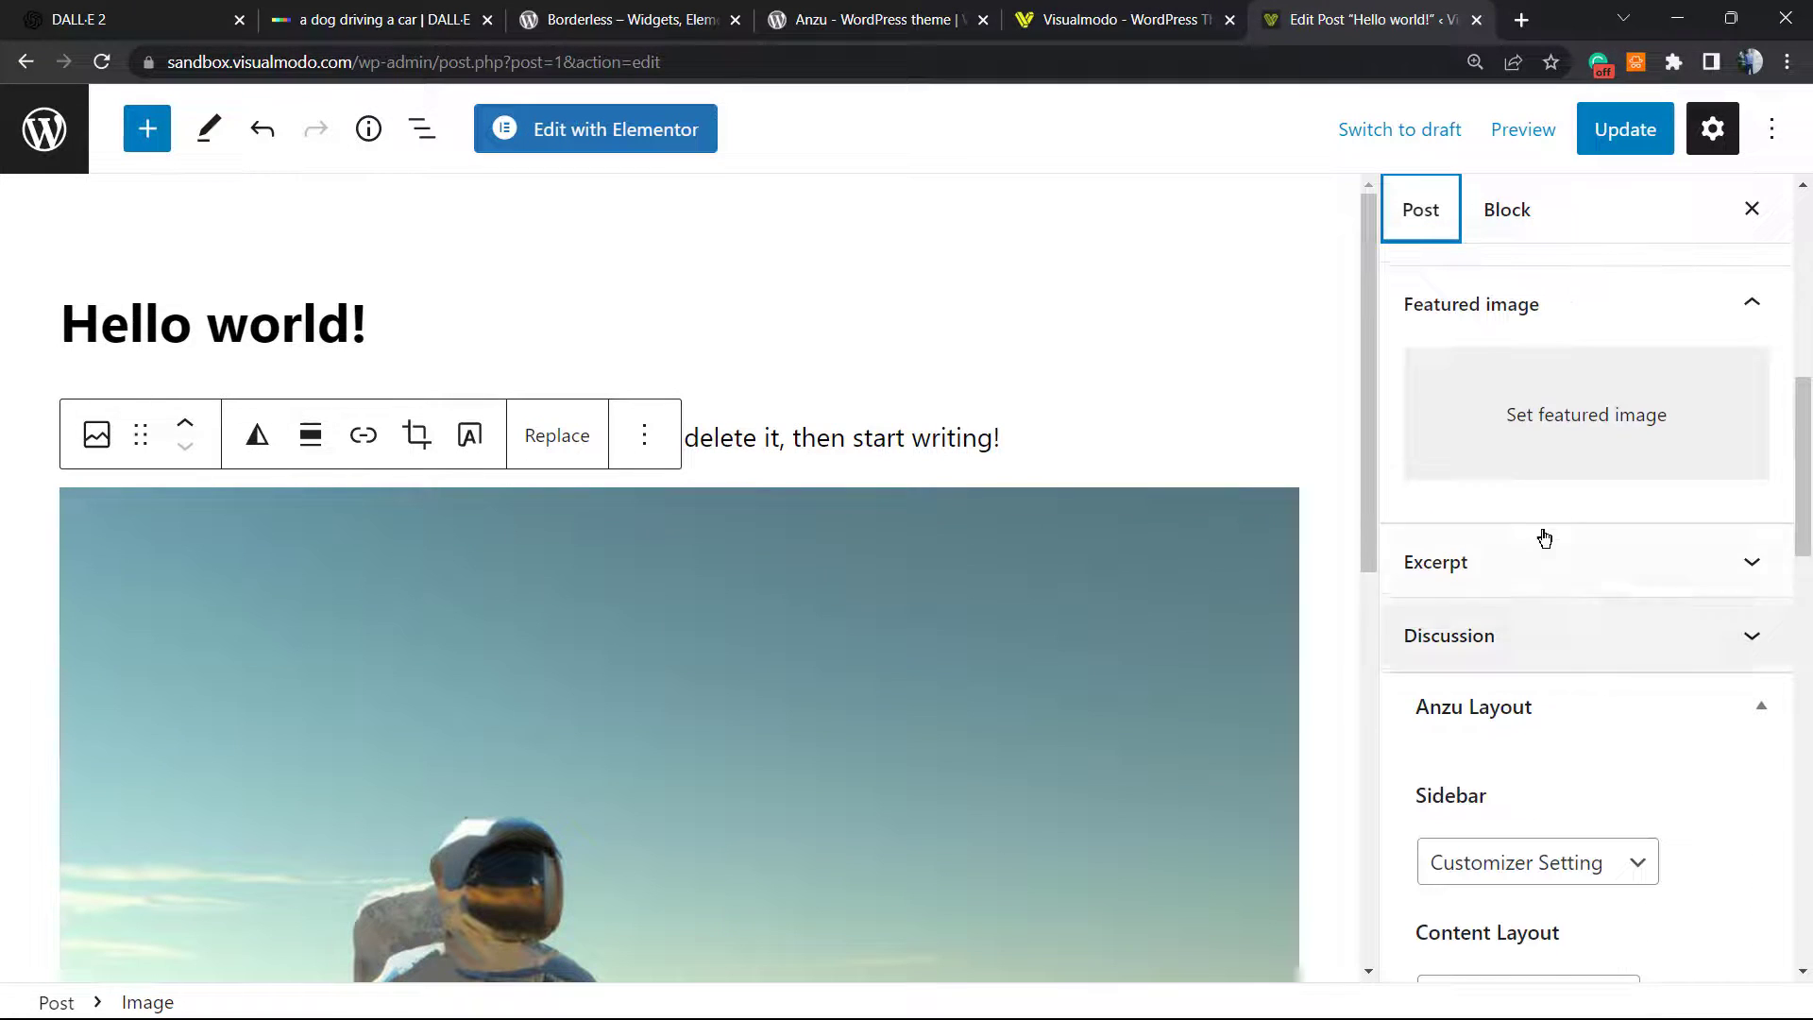
left_click(1470, 390)
left_click(207, 468)
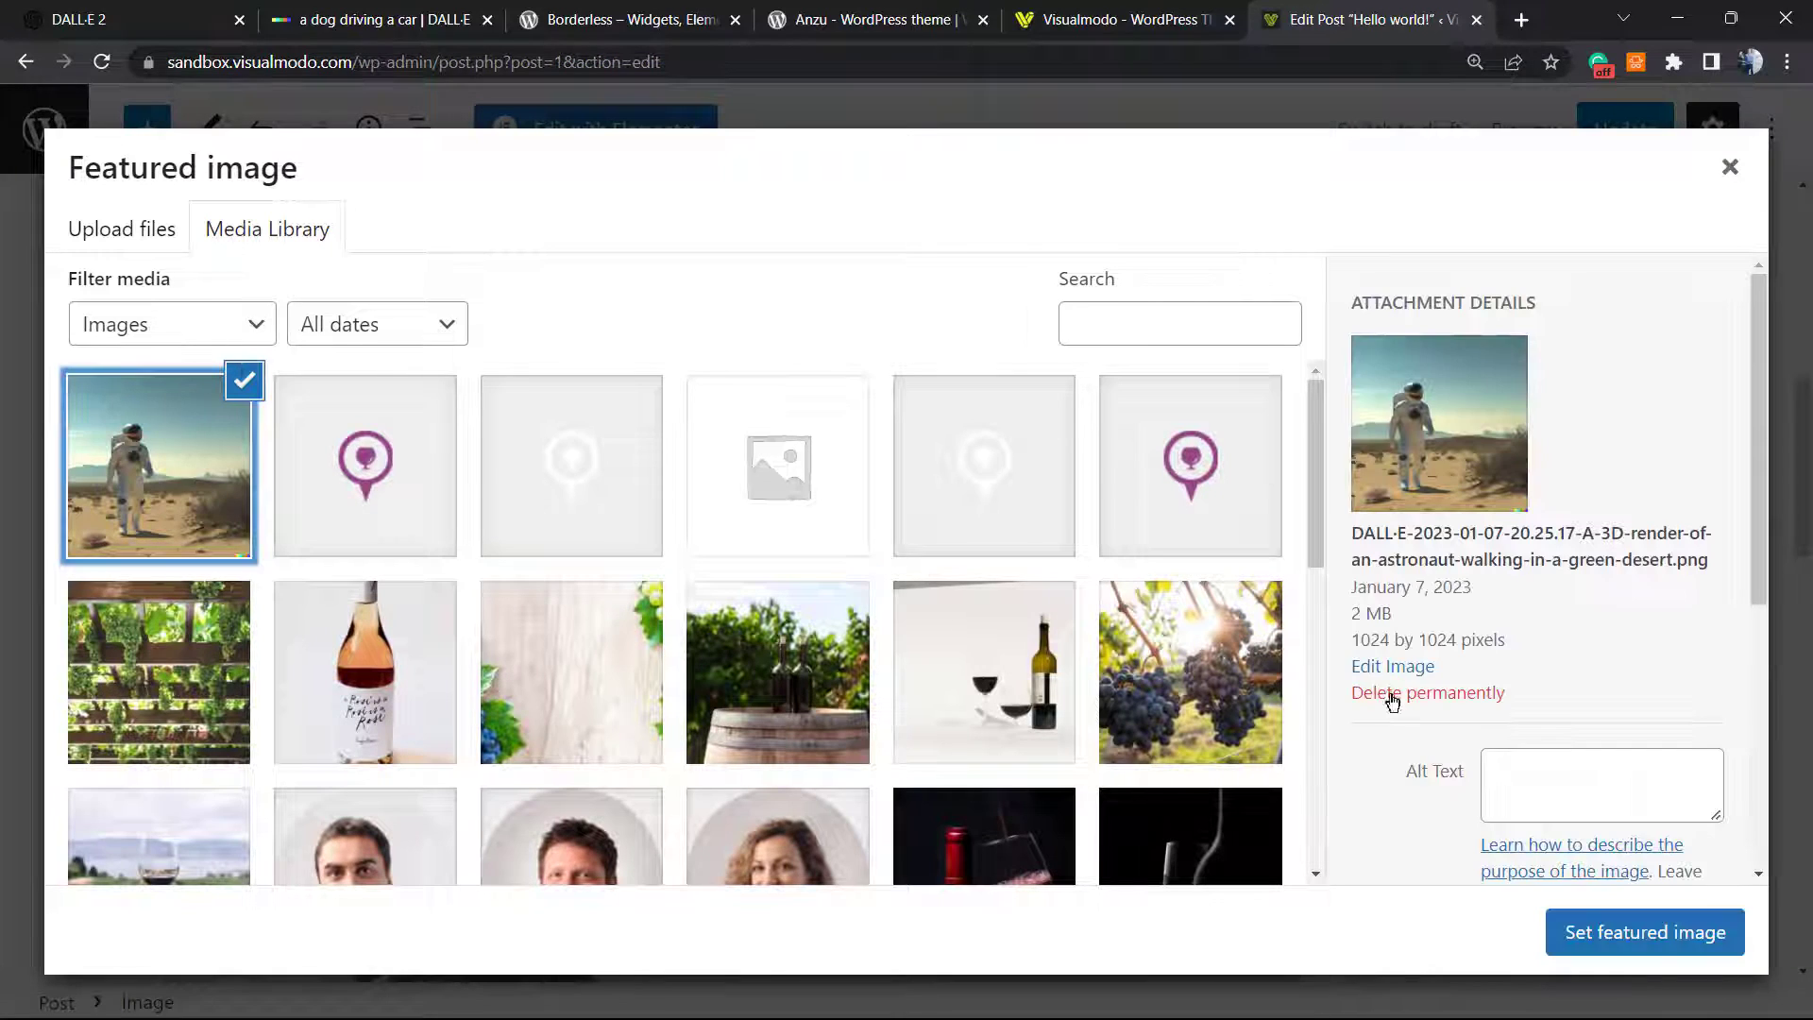
left_click(1619, 957)
scroll(1506, 632, "down", 1)
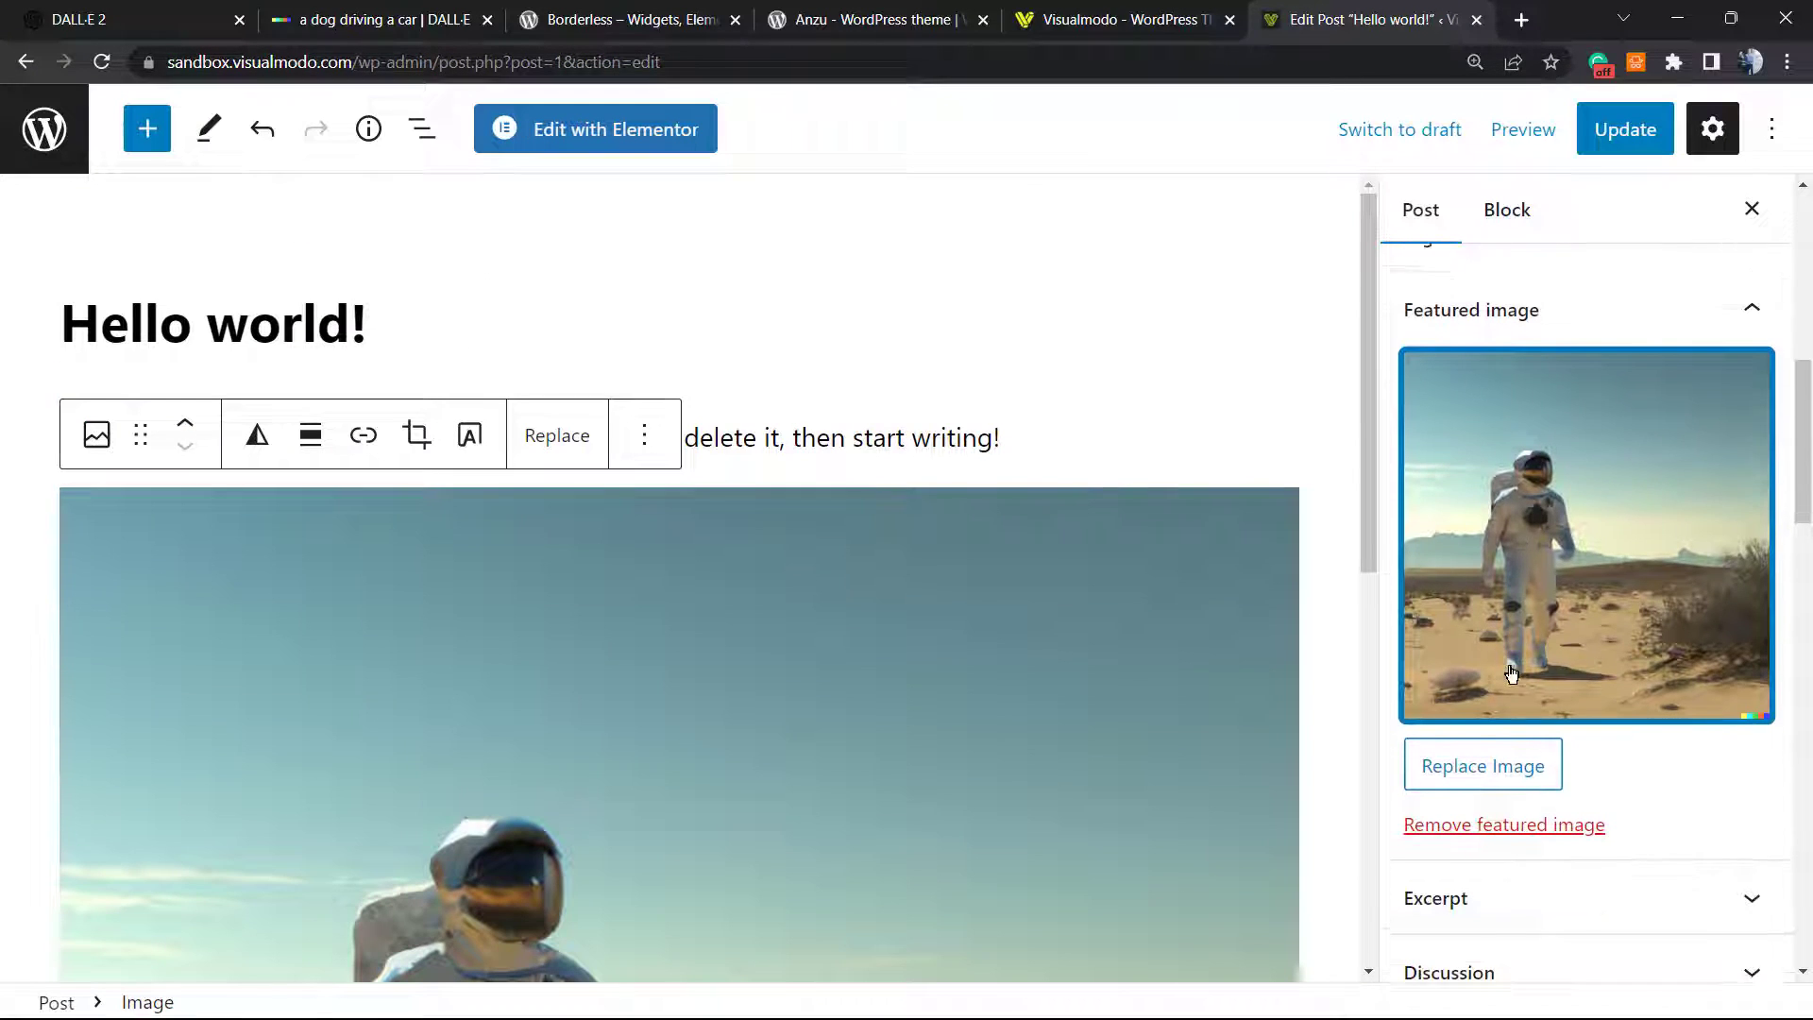
scroll(1394, 623, "up", 3)
Update the post and return to the dog-driving-a-car DALL·E results.
left_click(1616, 130)
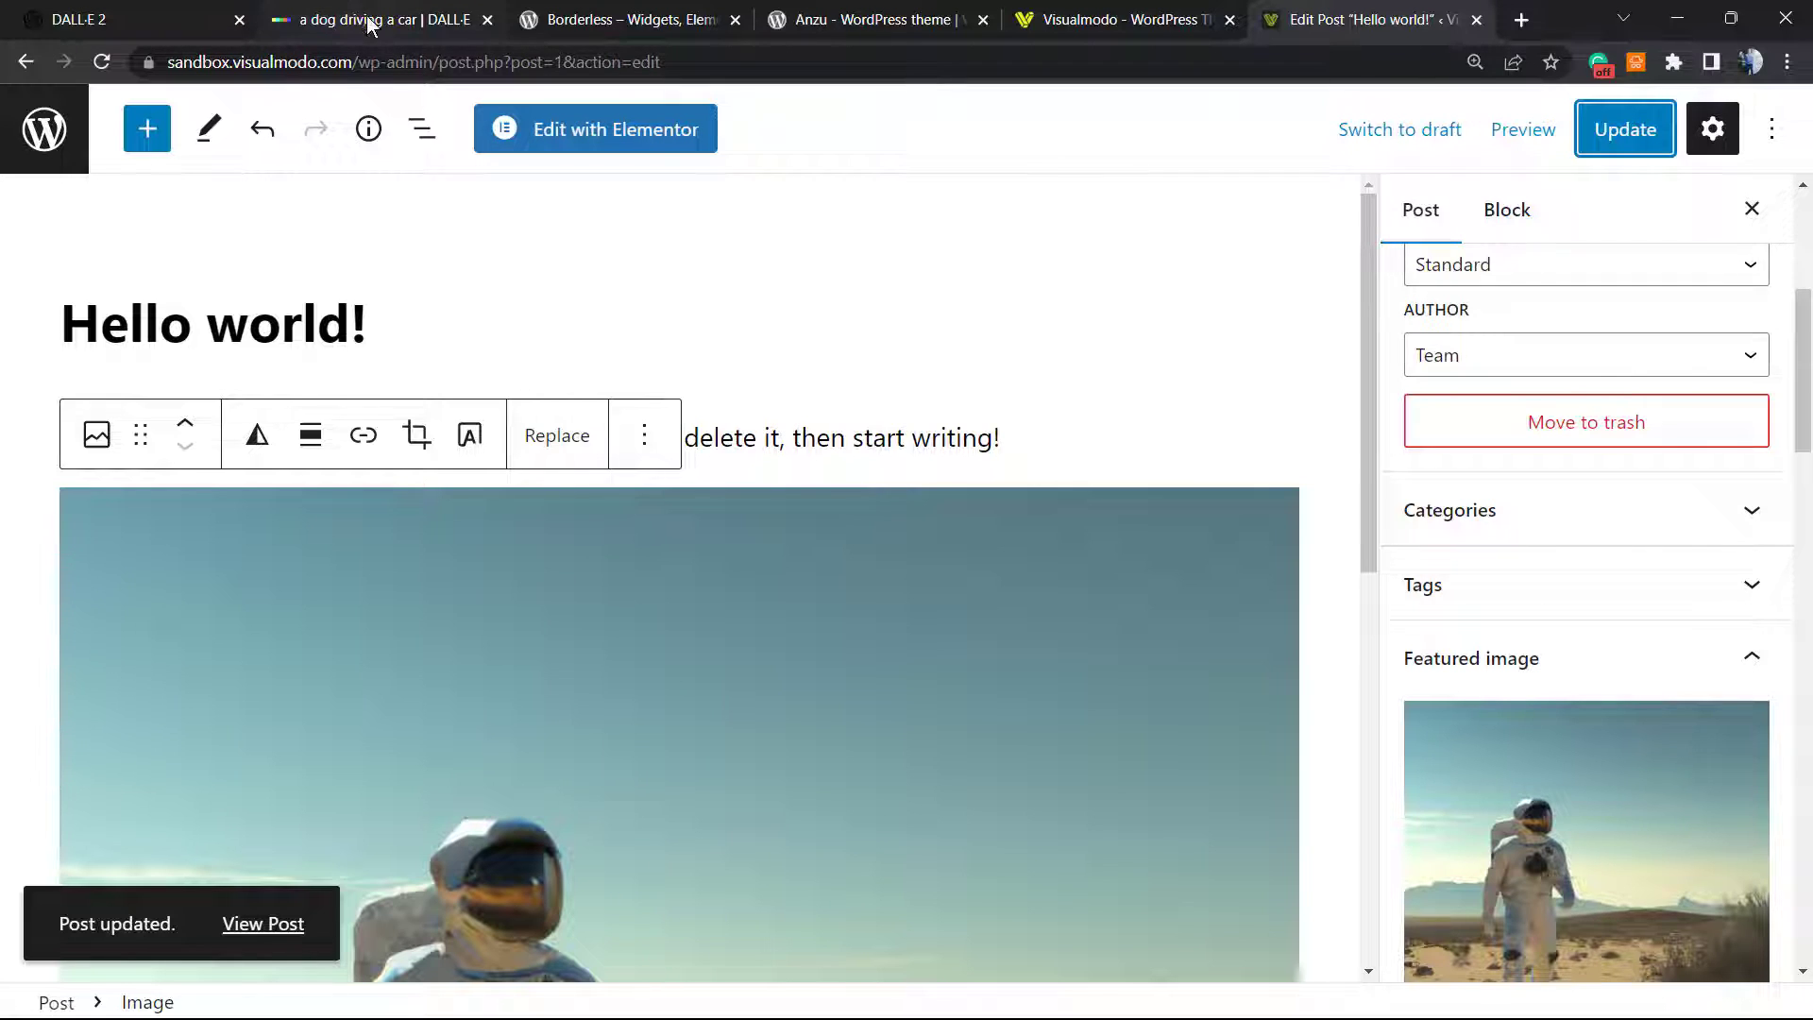
left_click(407, 20)
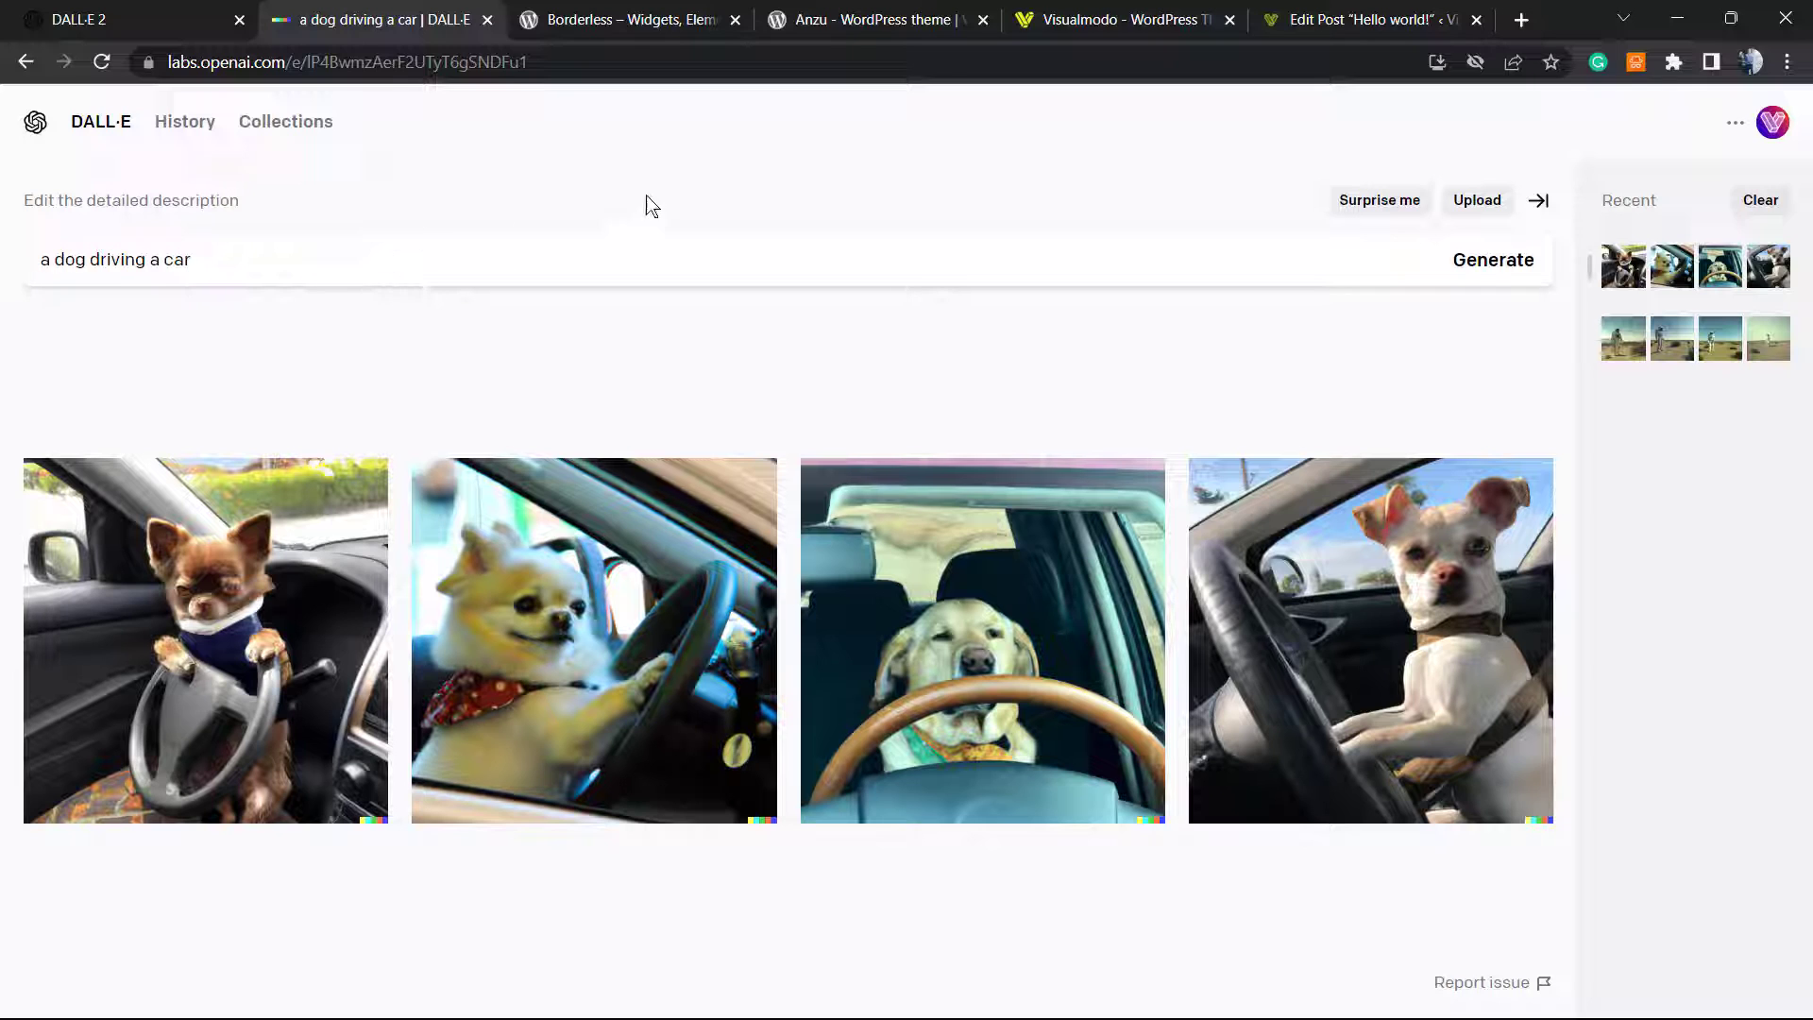
Flip between the Borderless plugin, DALL·E dog images, DALL·E 2 intro and Visualmodo homepage tabs.
left_click(641, 18)
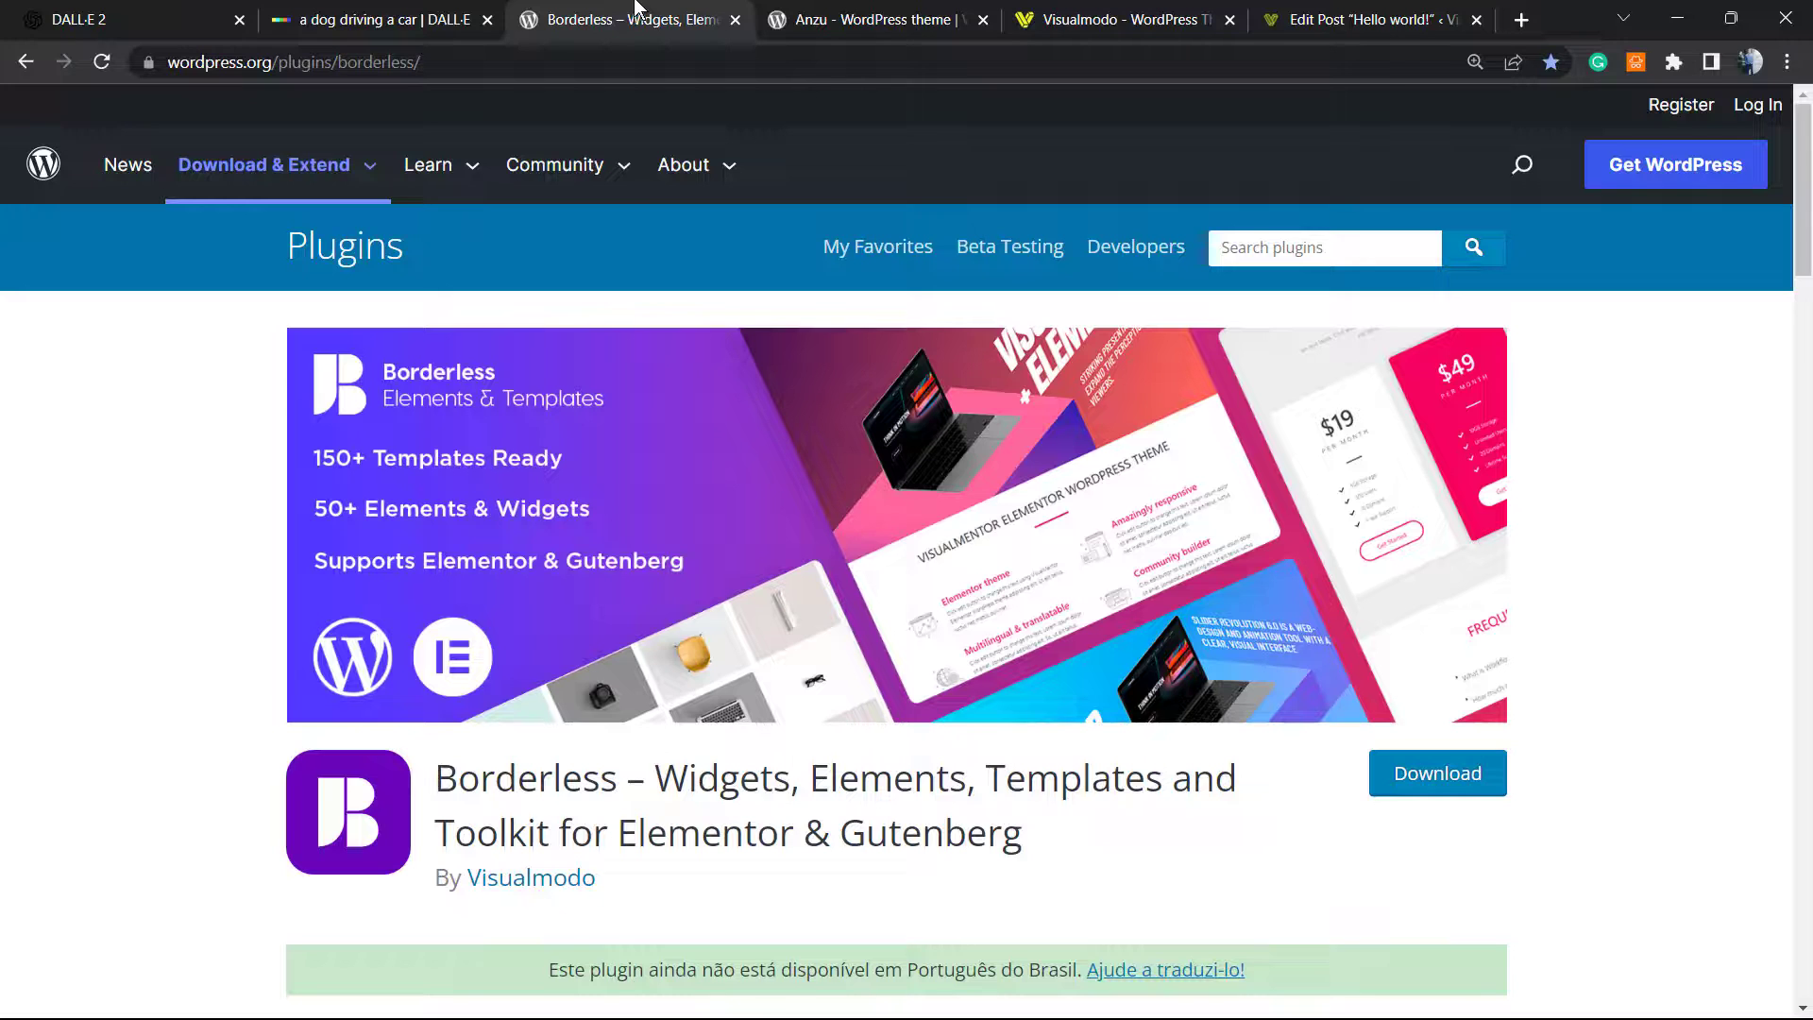
double_click(498, 788)
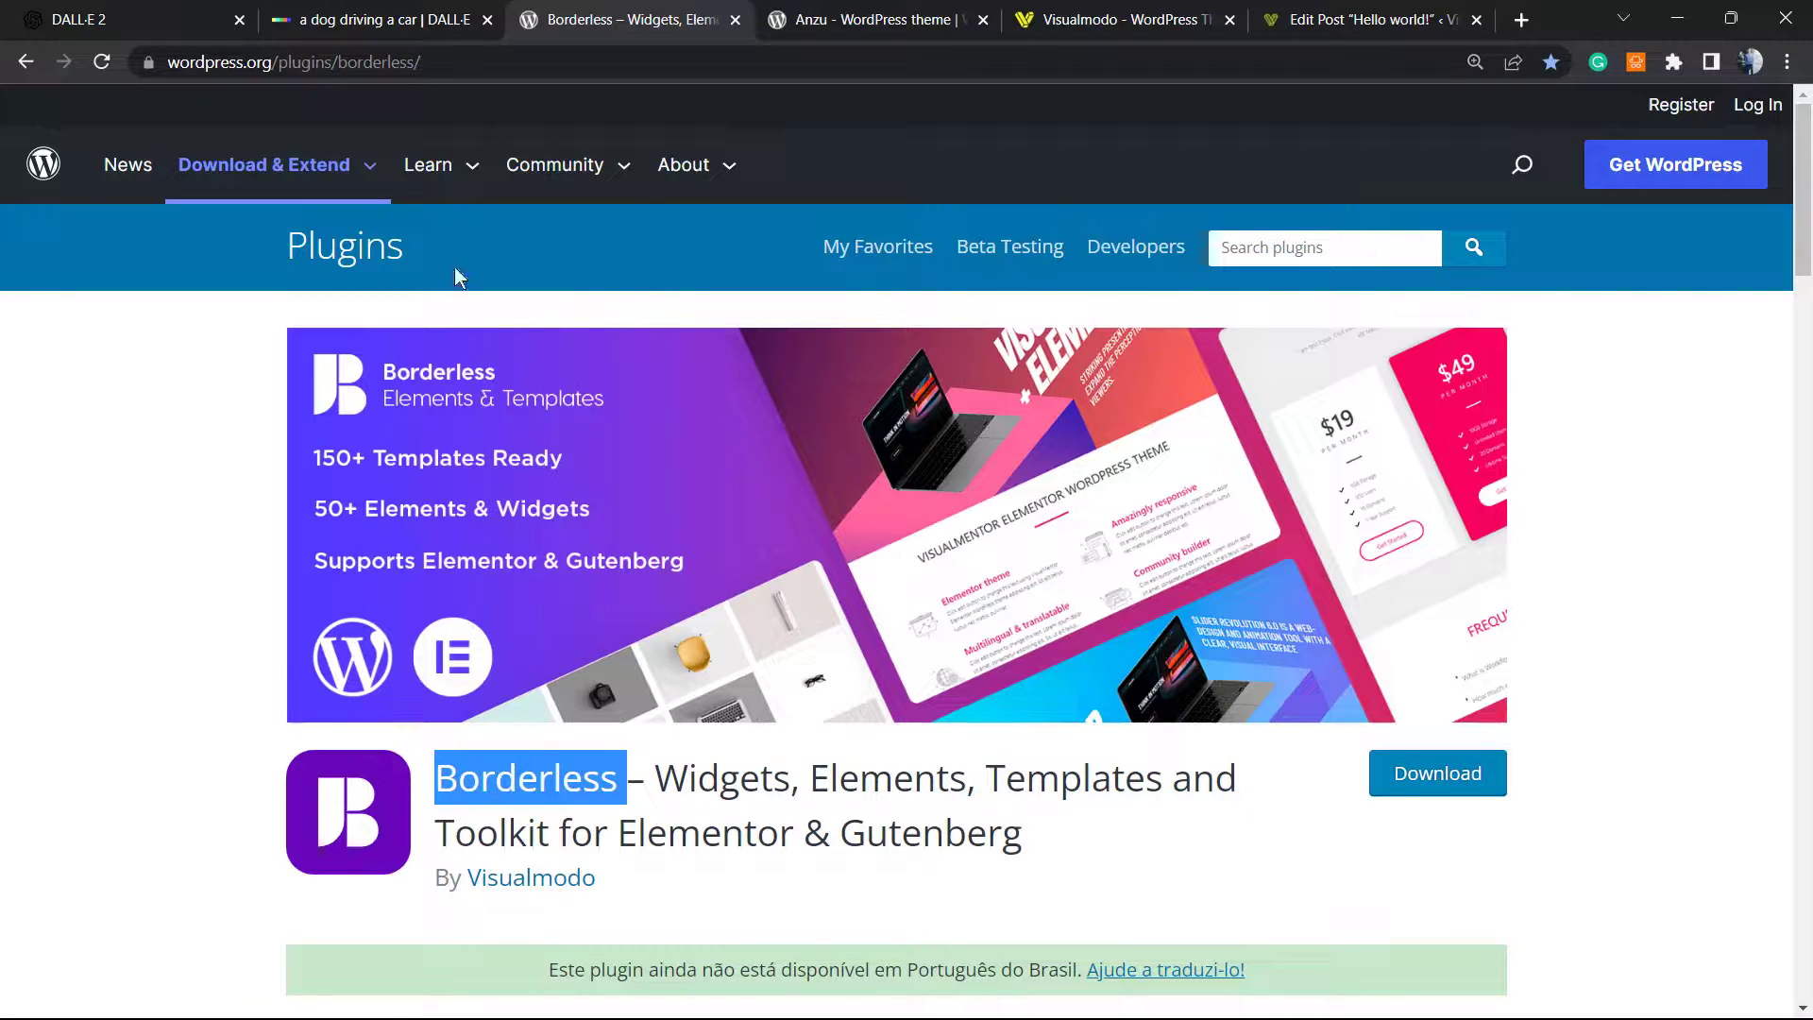
left_click(320, 11)
left_click(186, 15)
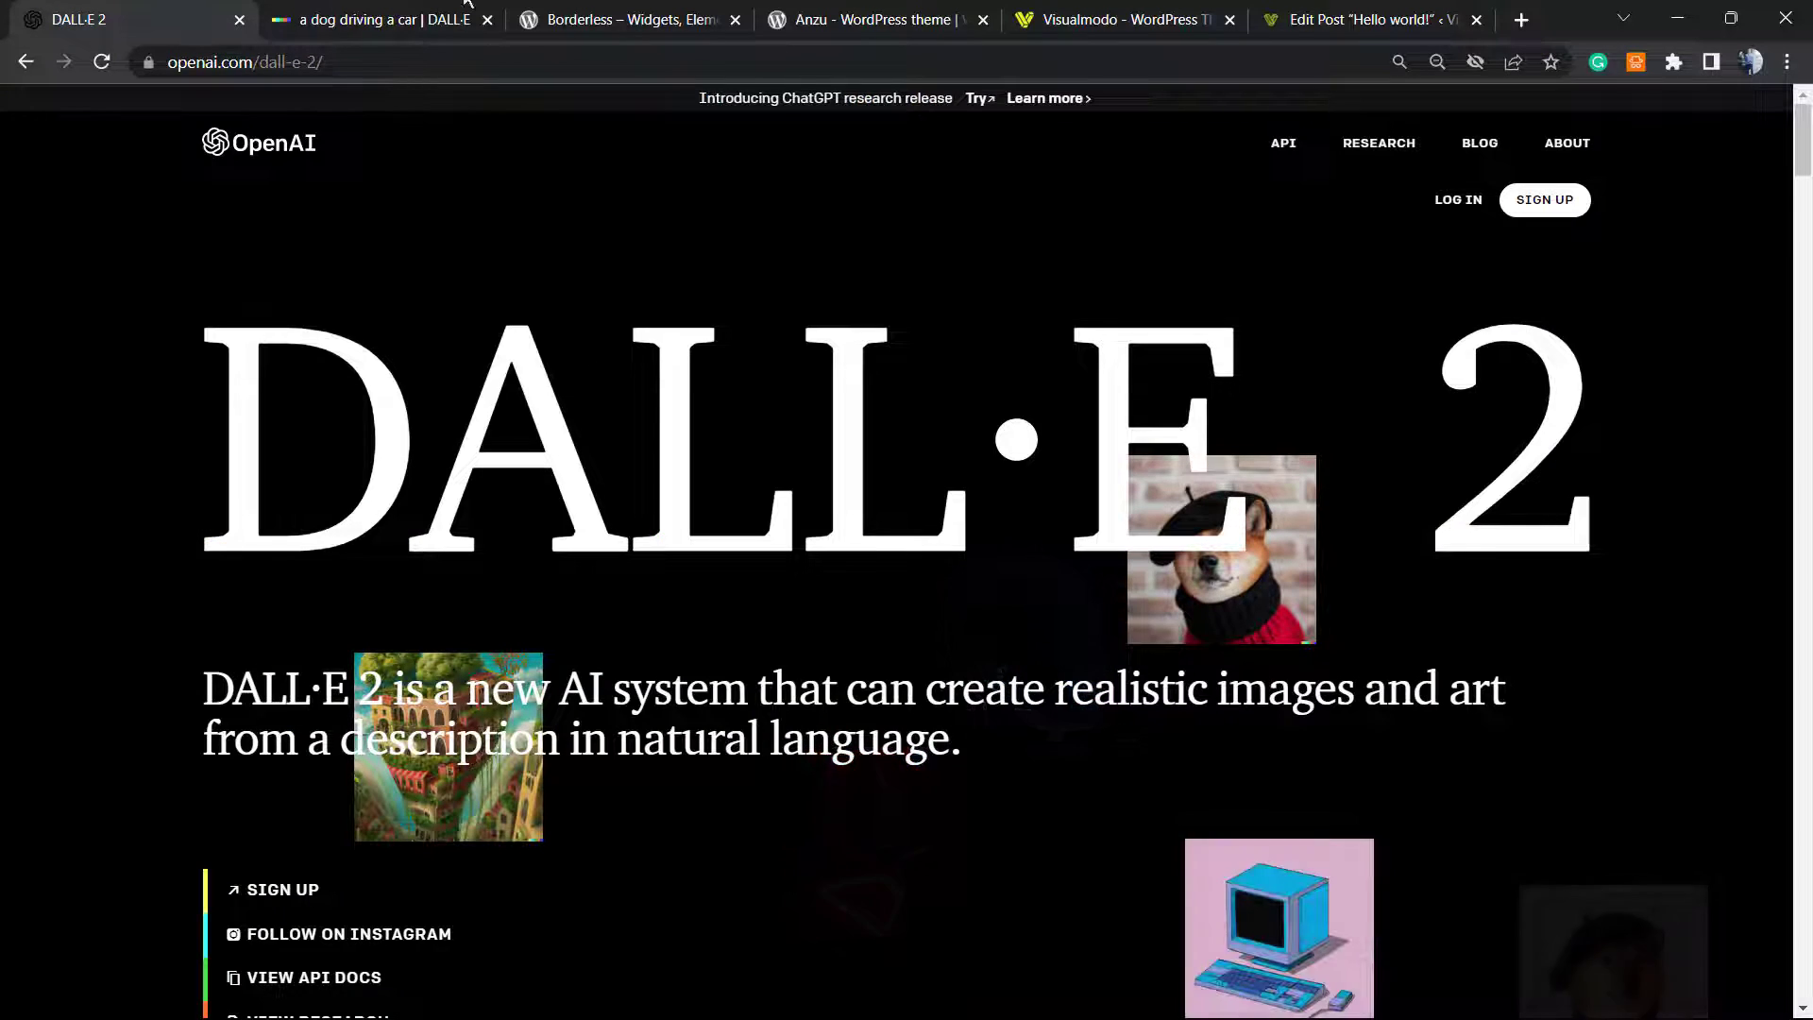
left_click(383, 19)
left_click(1105, 17)
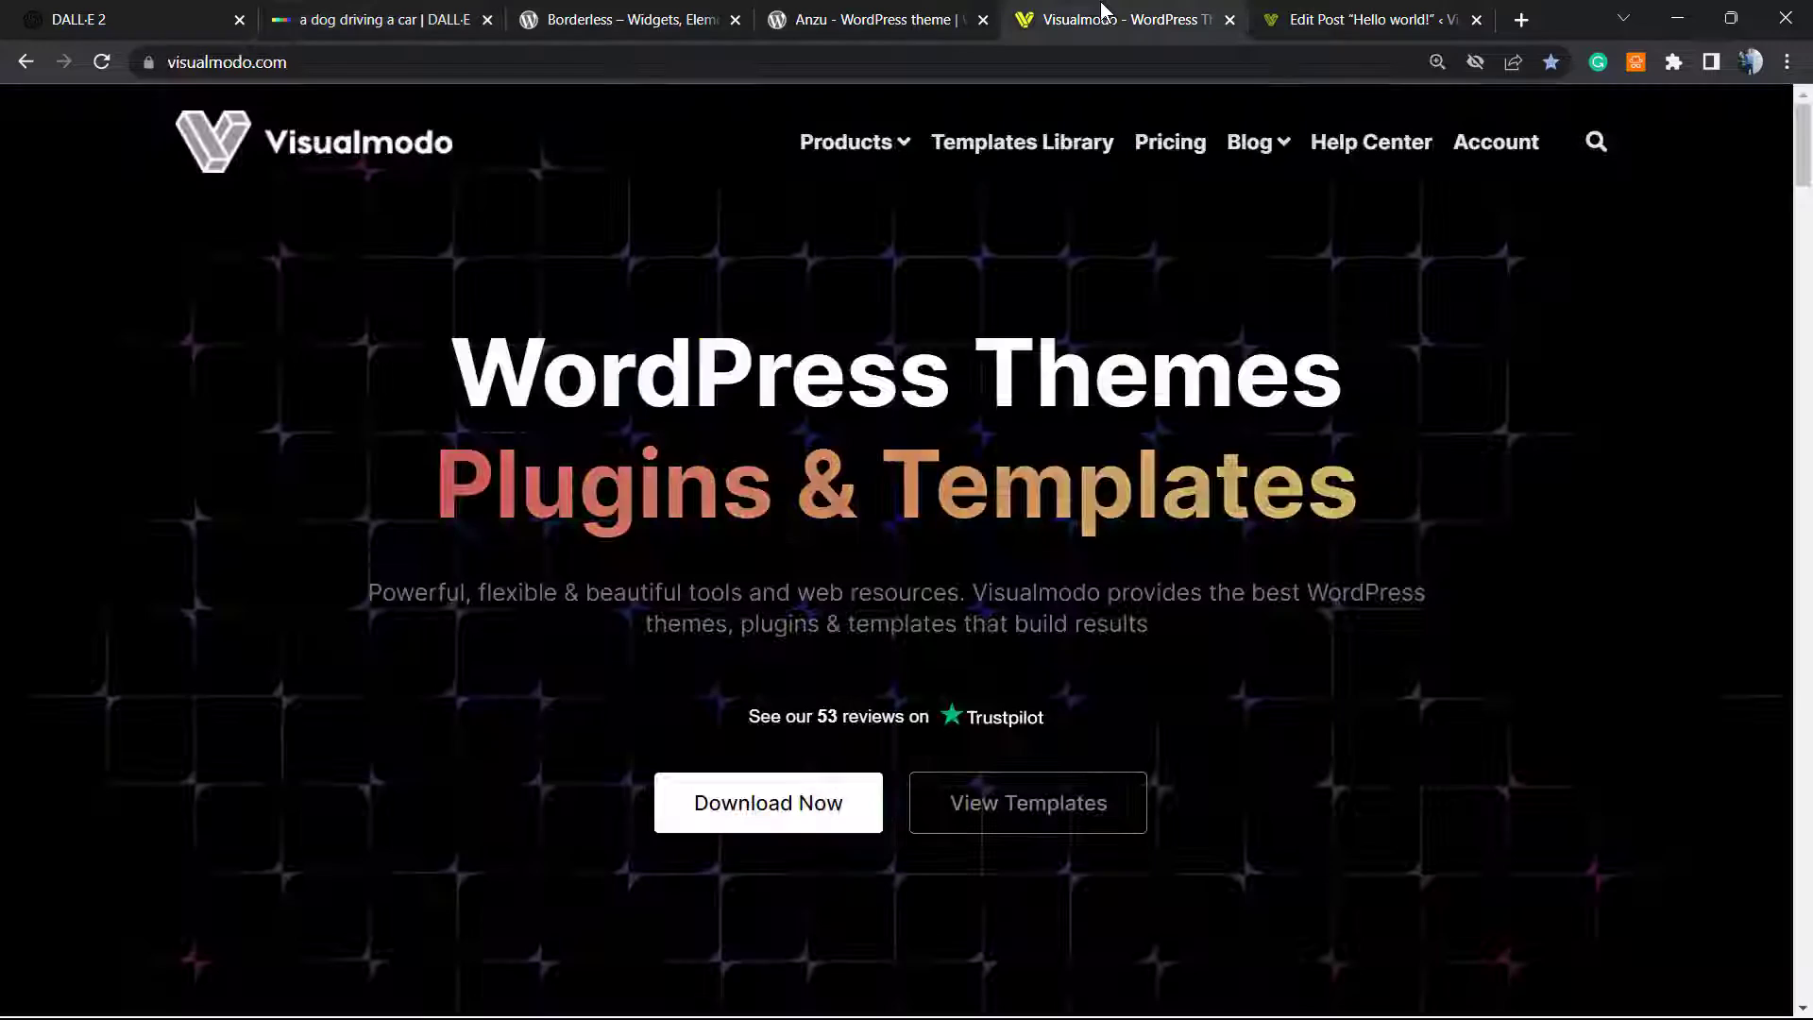
left_click(602, 10)
left_click(440, 12)
left_click(681, 14)
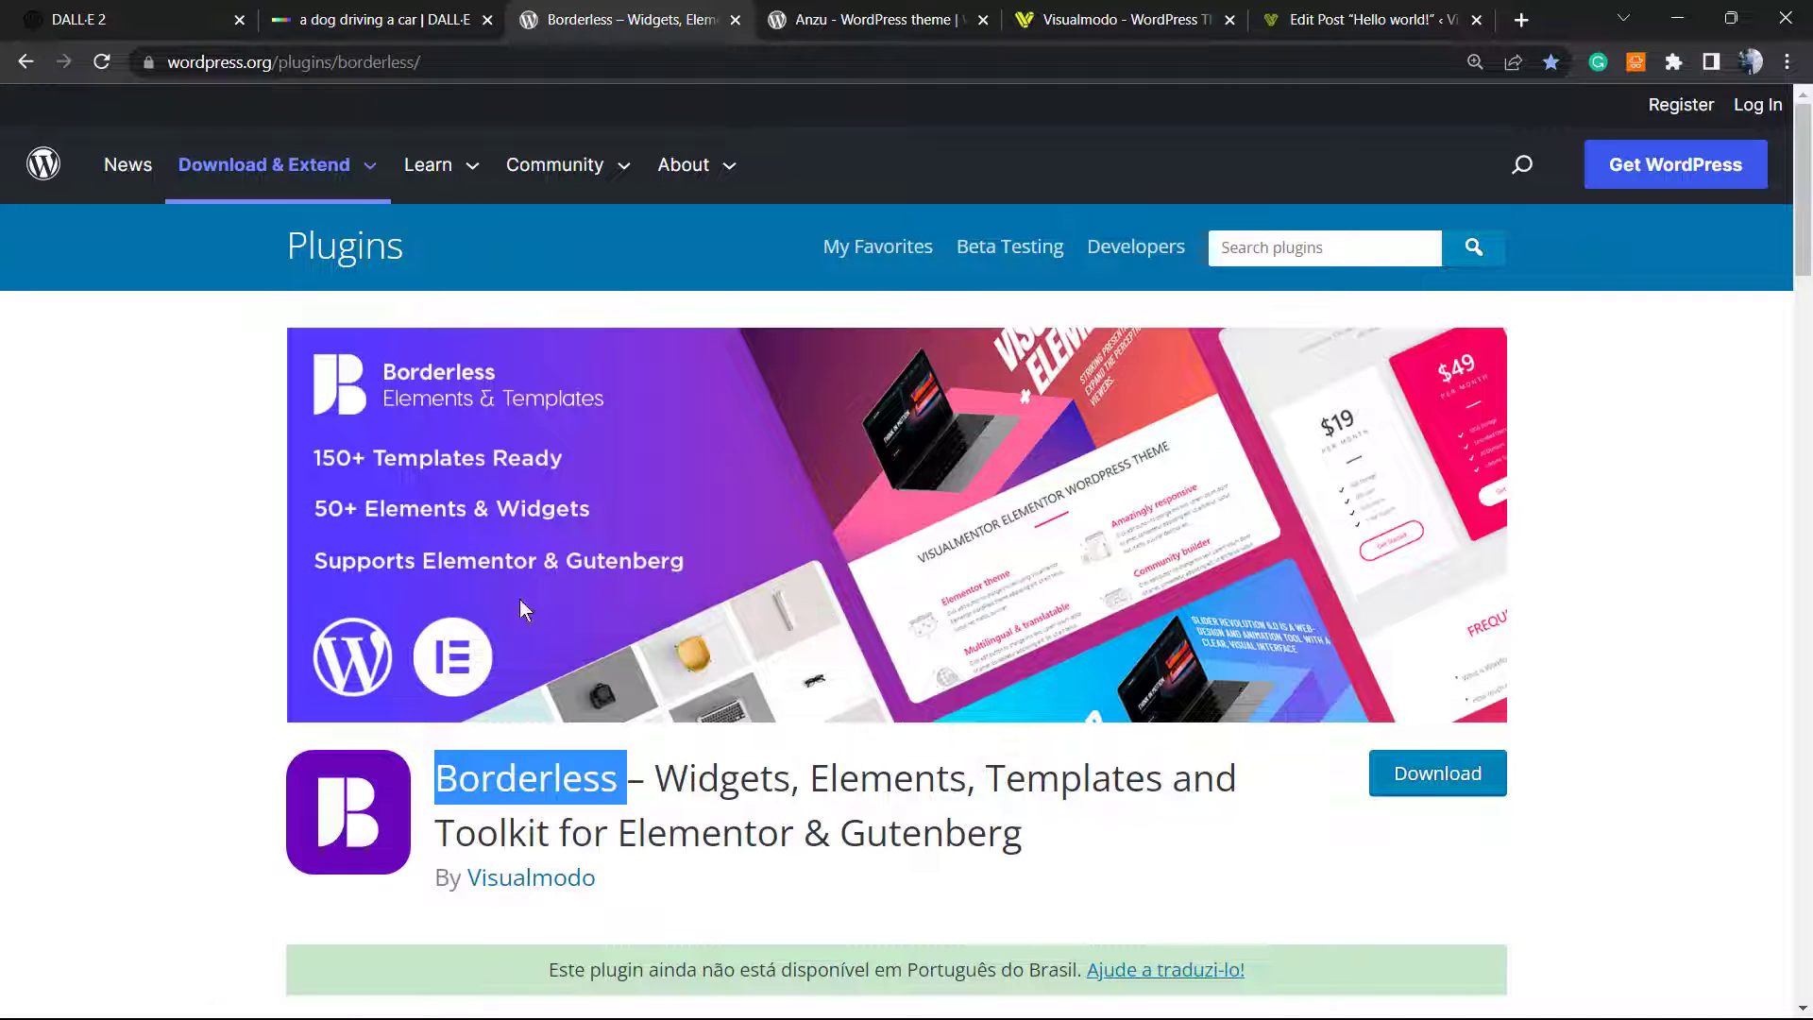
Highlight 'Borderless' in the plugin title, then bring up the Anzu WordPress theme page.
left_click(783, 791)
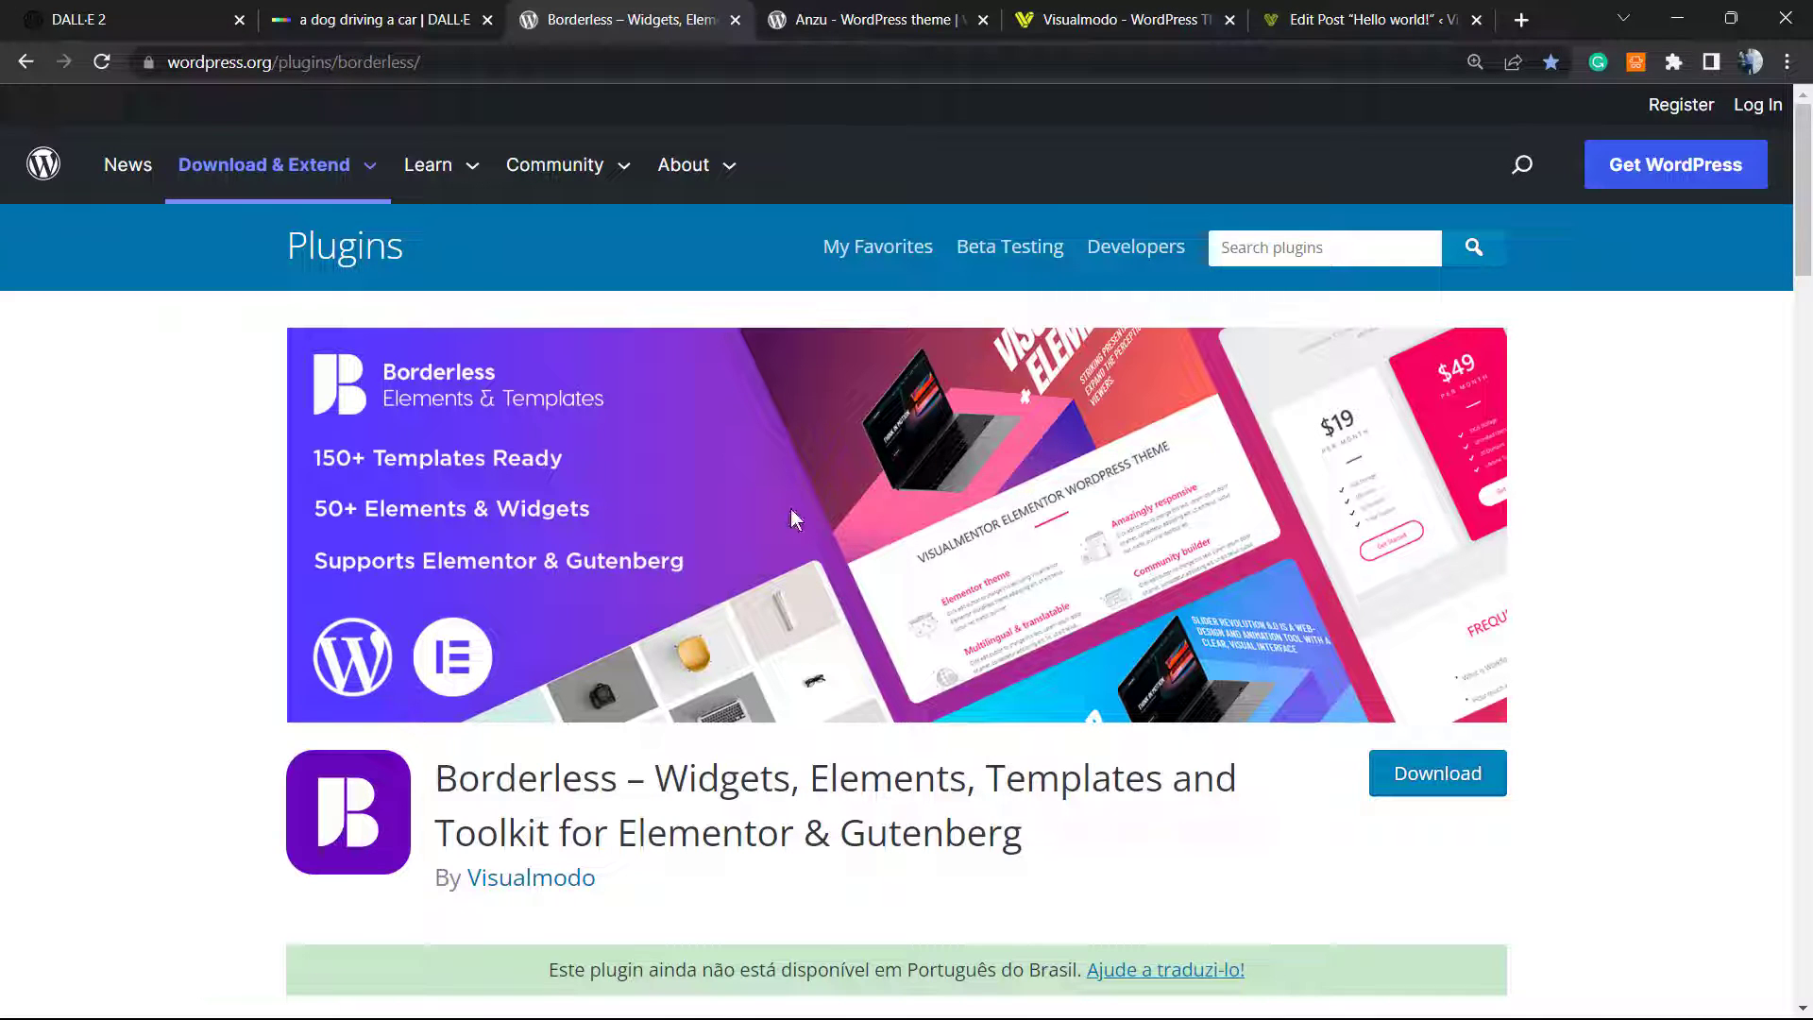
double_click(542, 778)
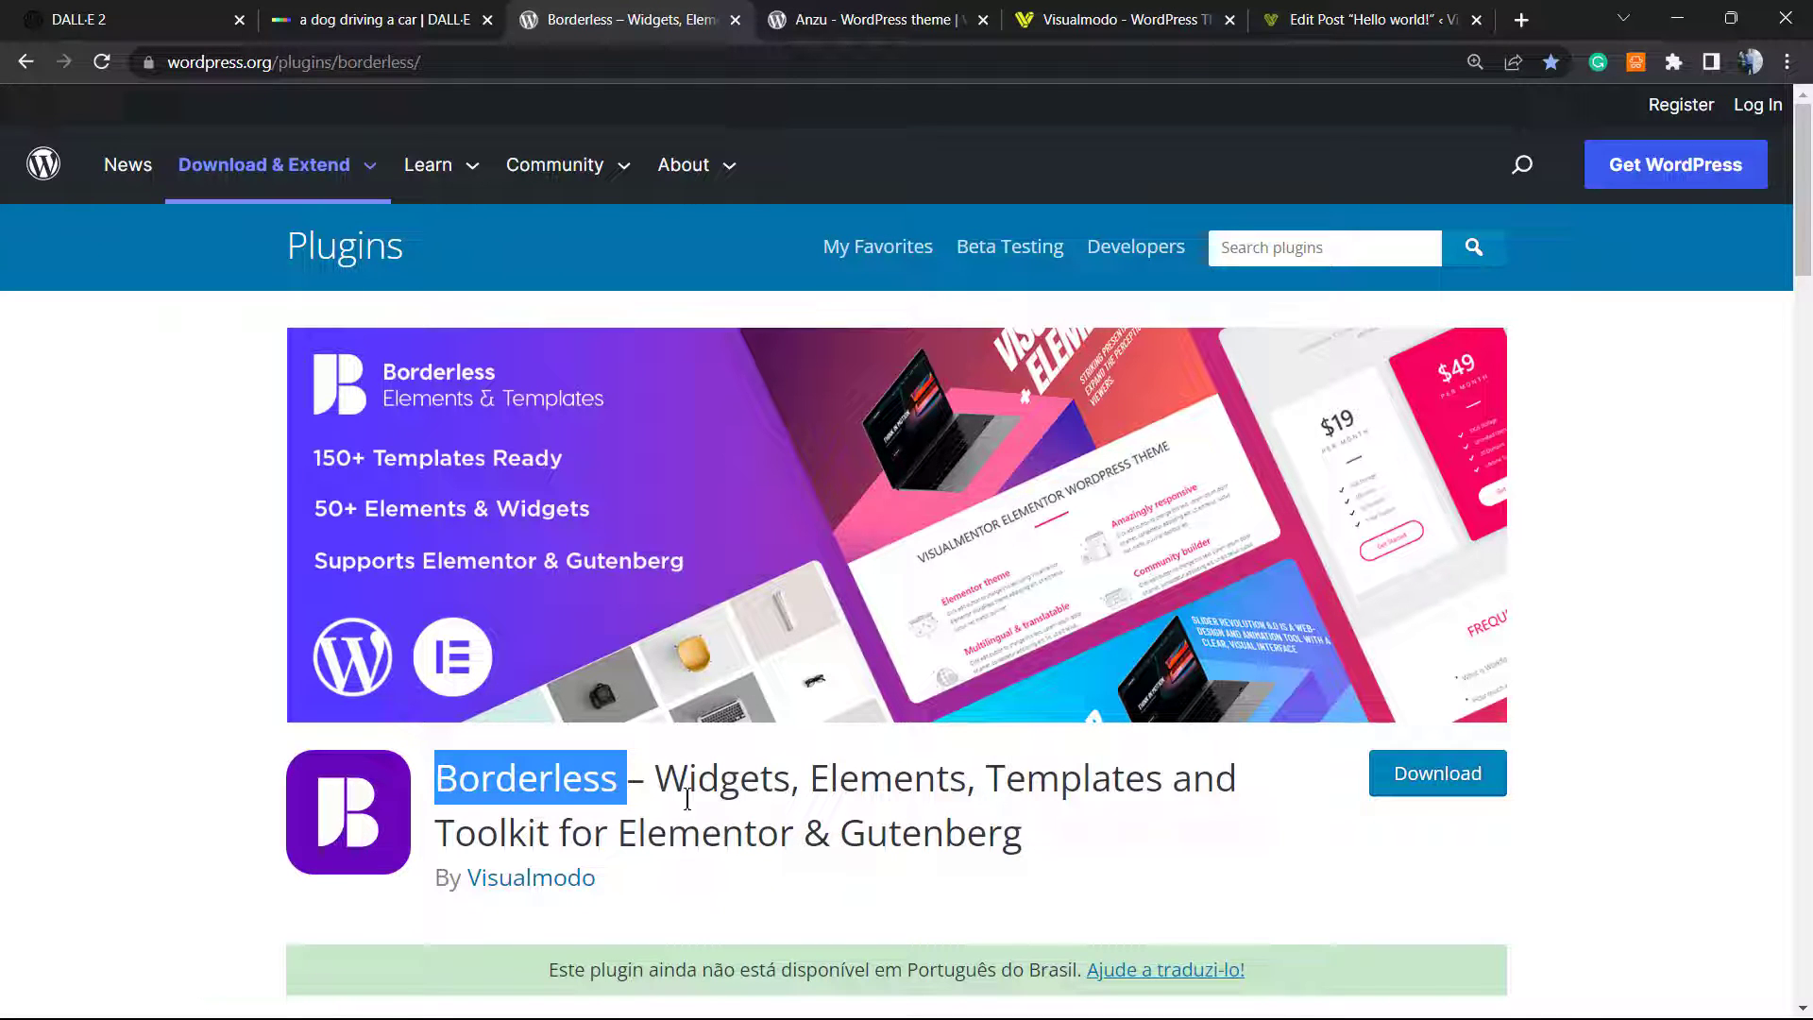
left_click(880, 10)
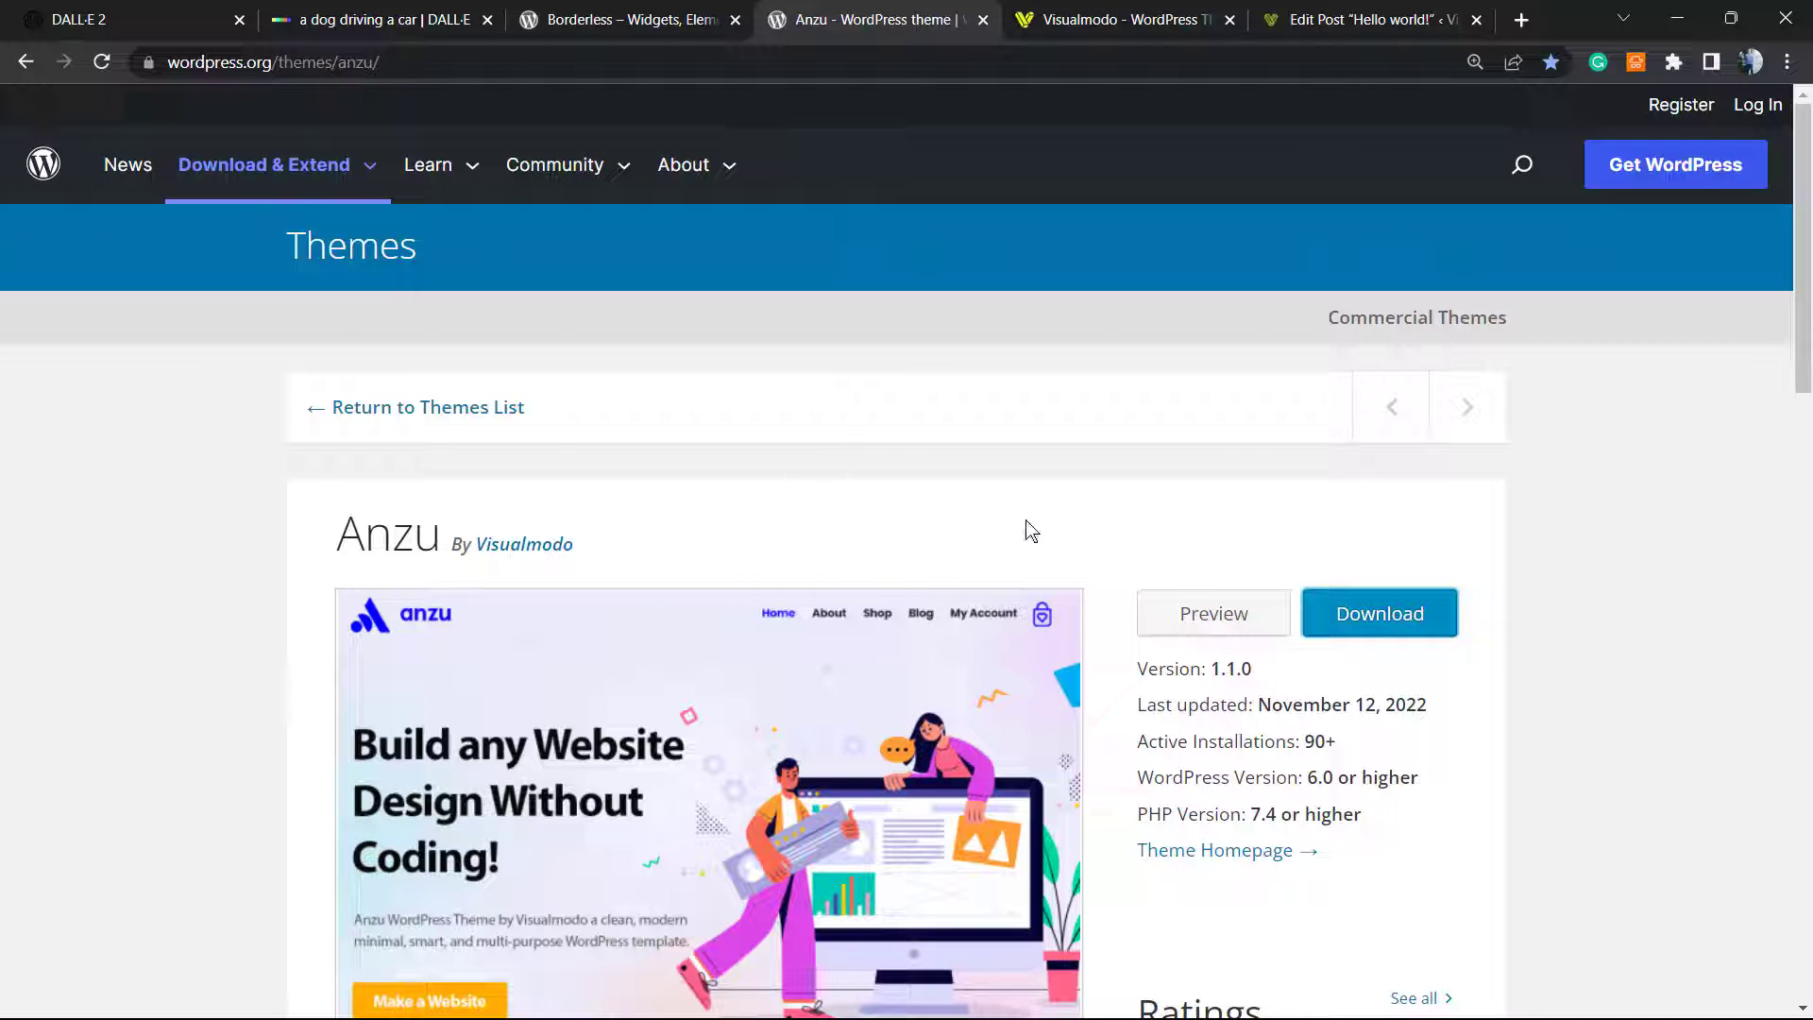
Go to the Visualmodo homepage and load its Starter Templates Library page.
left_click(1310, 14)
left_click(1146, 12)
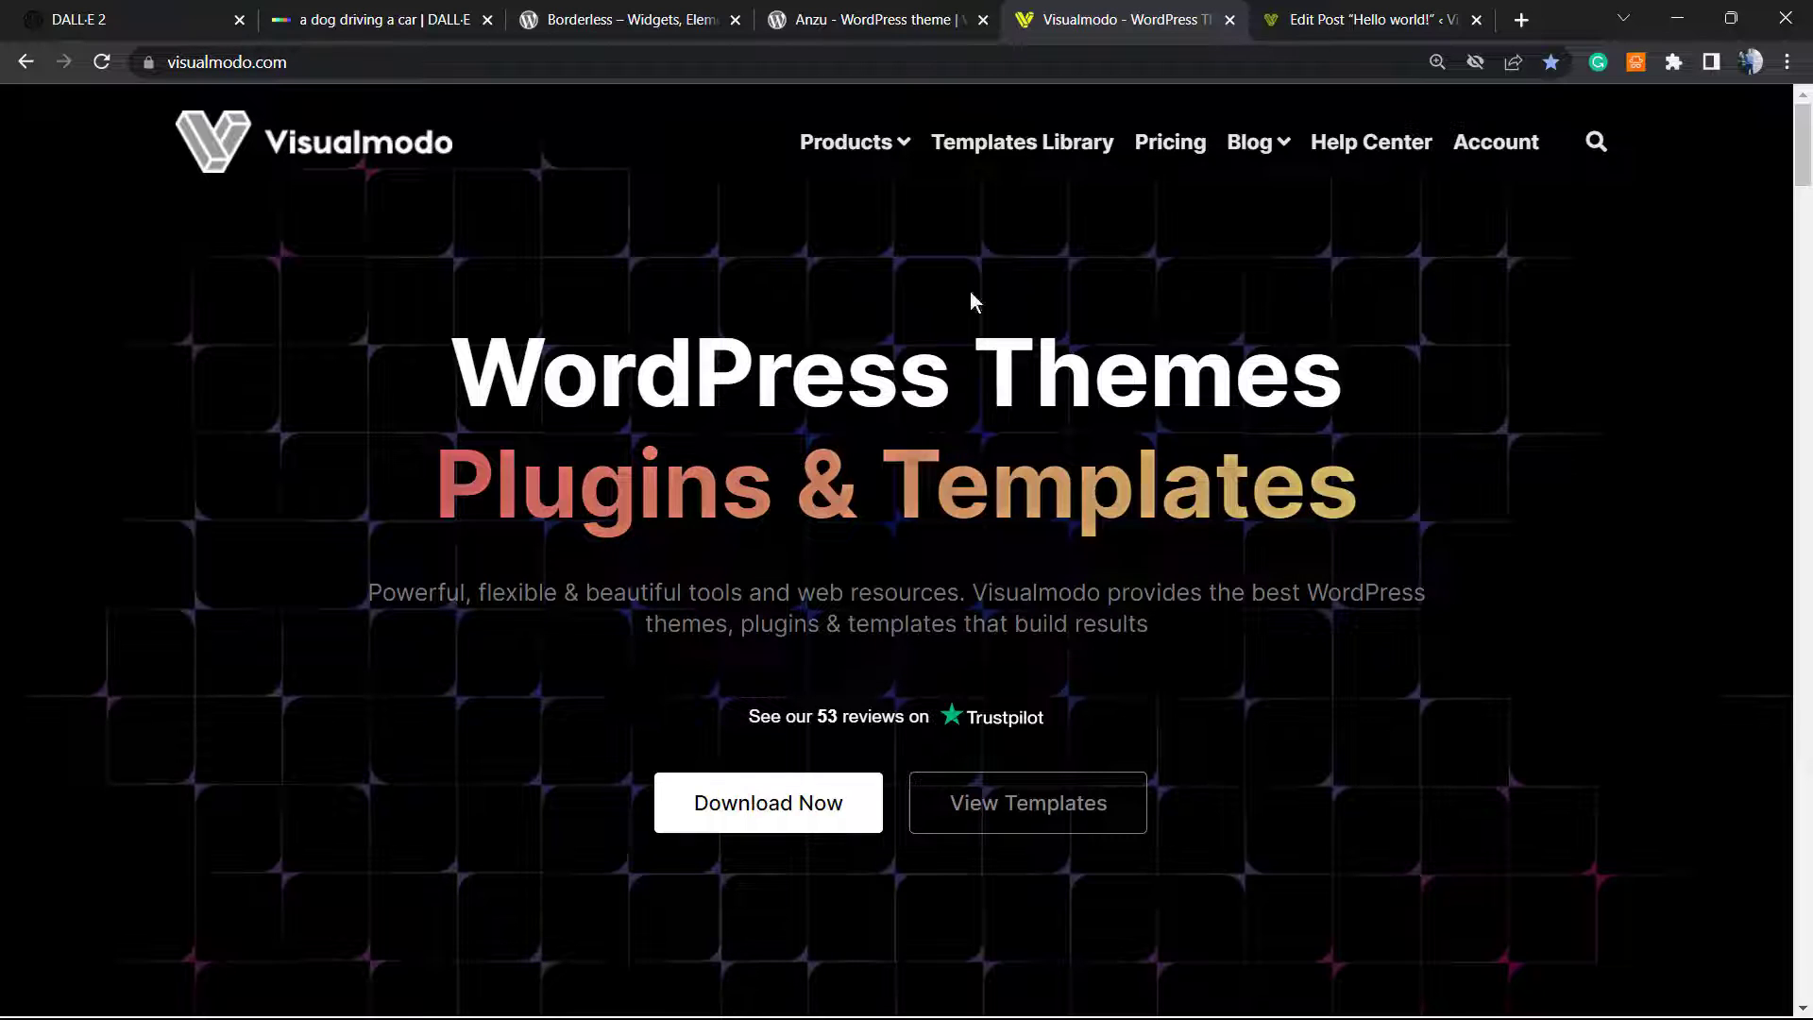
left_click(1013, 144)
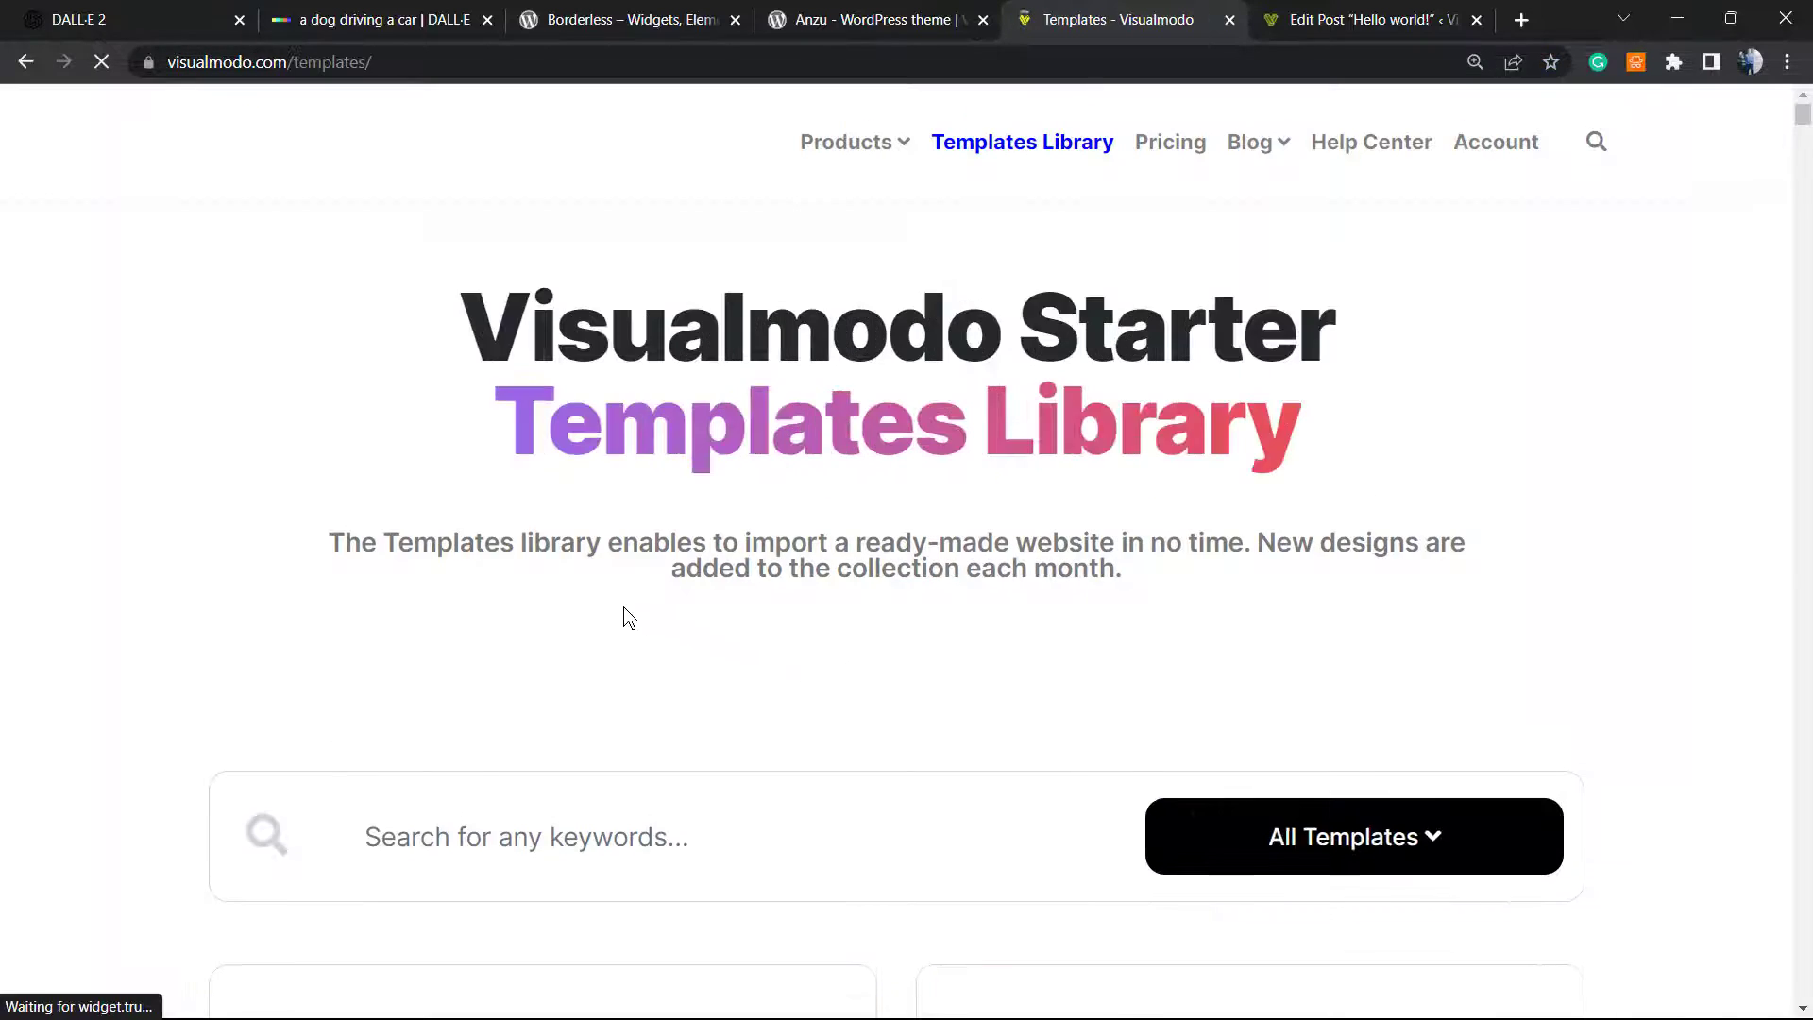
scroll(552, 664, "down", 4)
scroll(552, 663, "down", 3)
scroll(539, 664, "down", 3)
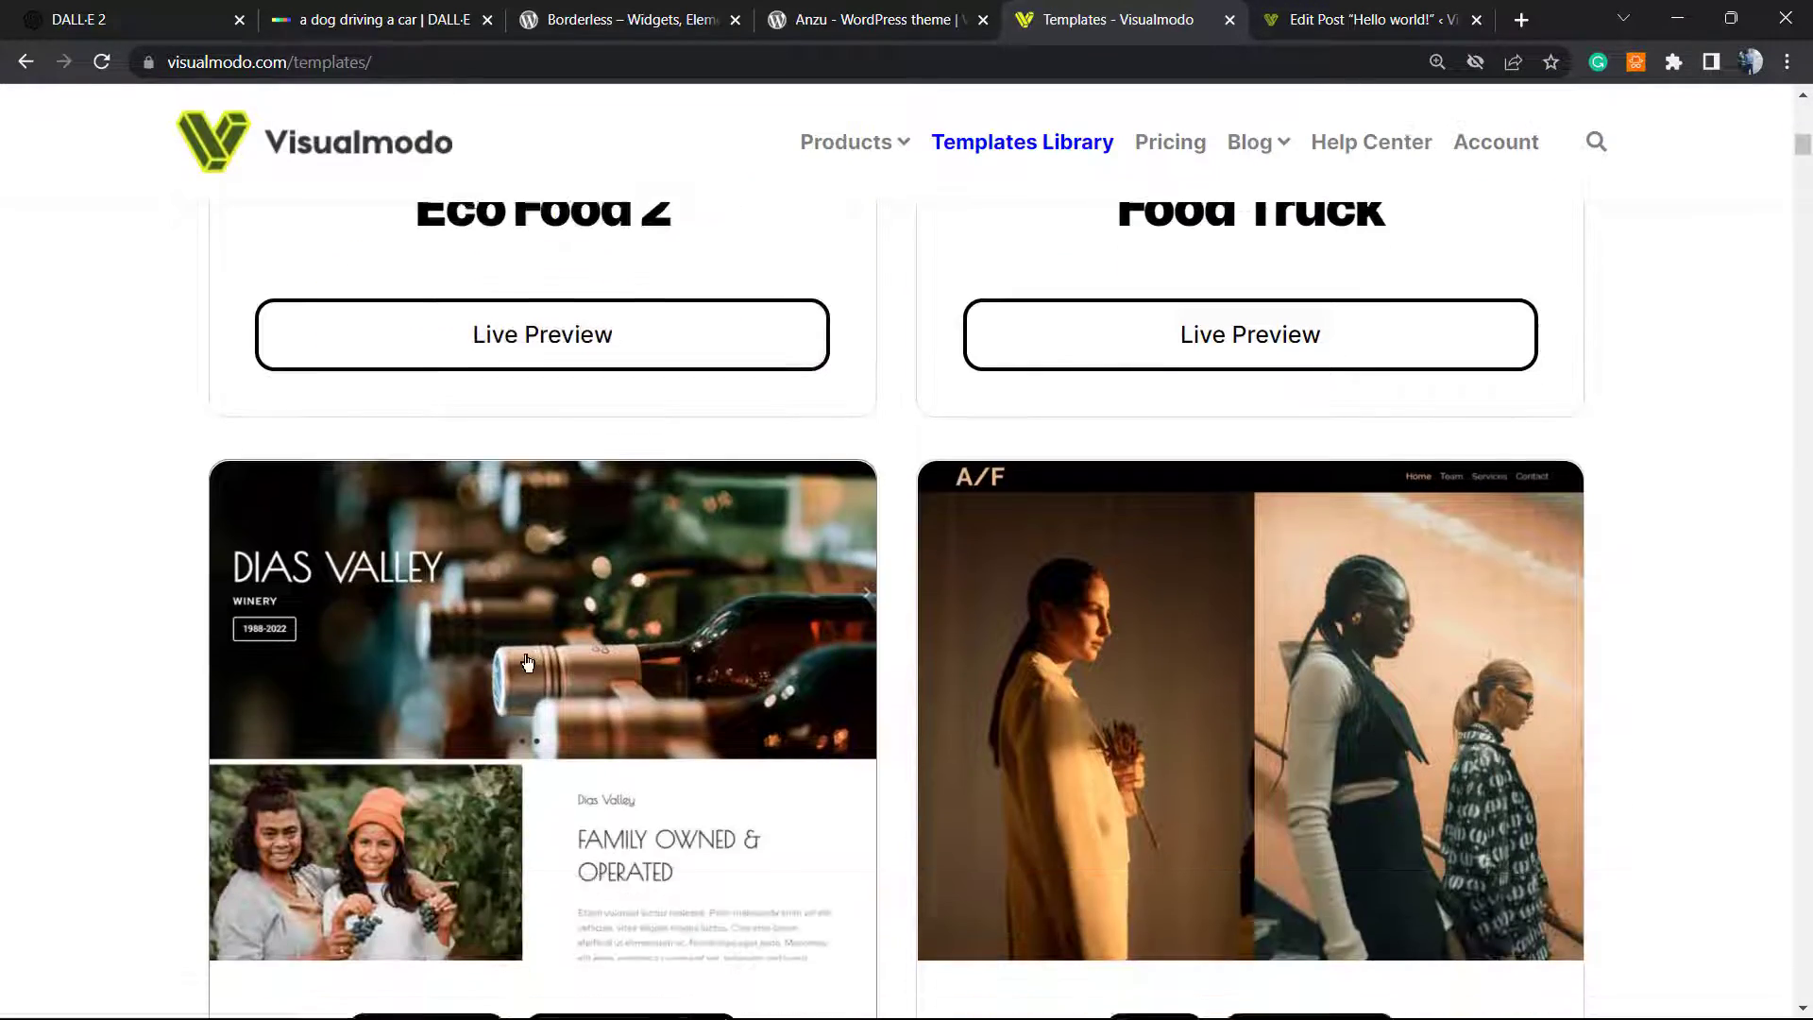
scroll(524, 663, "down", 3)
scroll(525, 663, "down", 3)
scroll(524, 663, "down", 3)
scroll(525, 662, "down", 3)
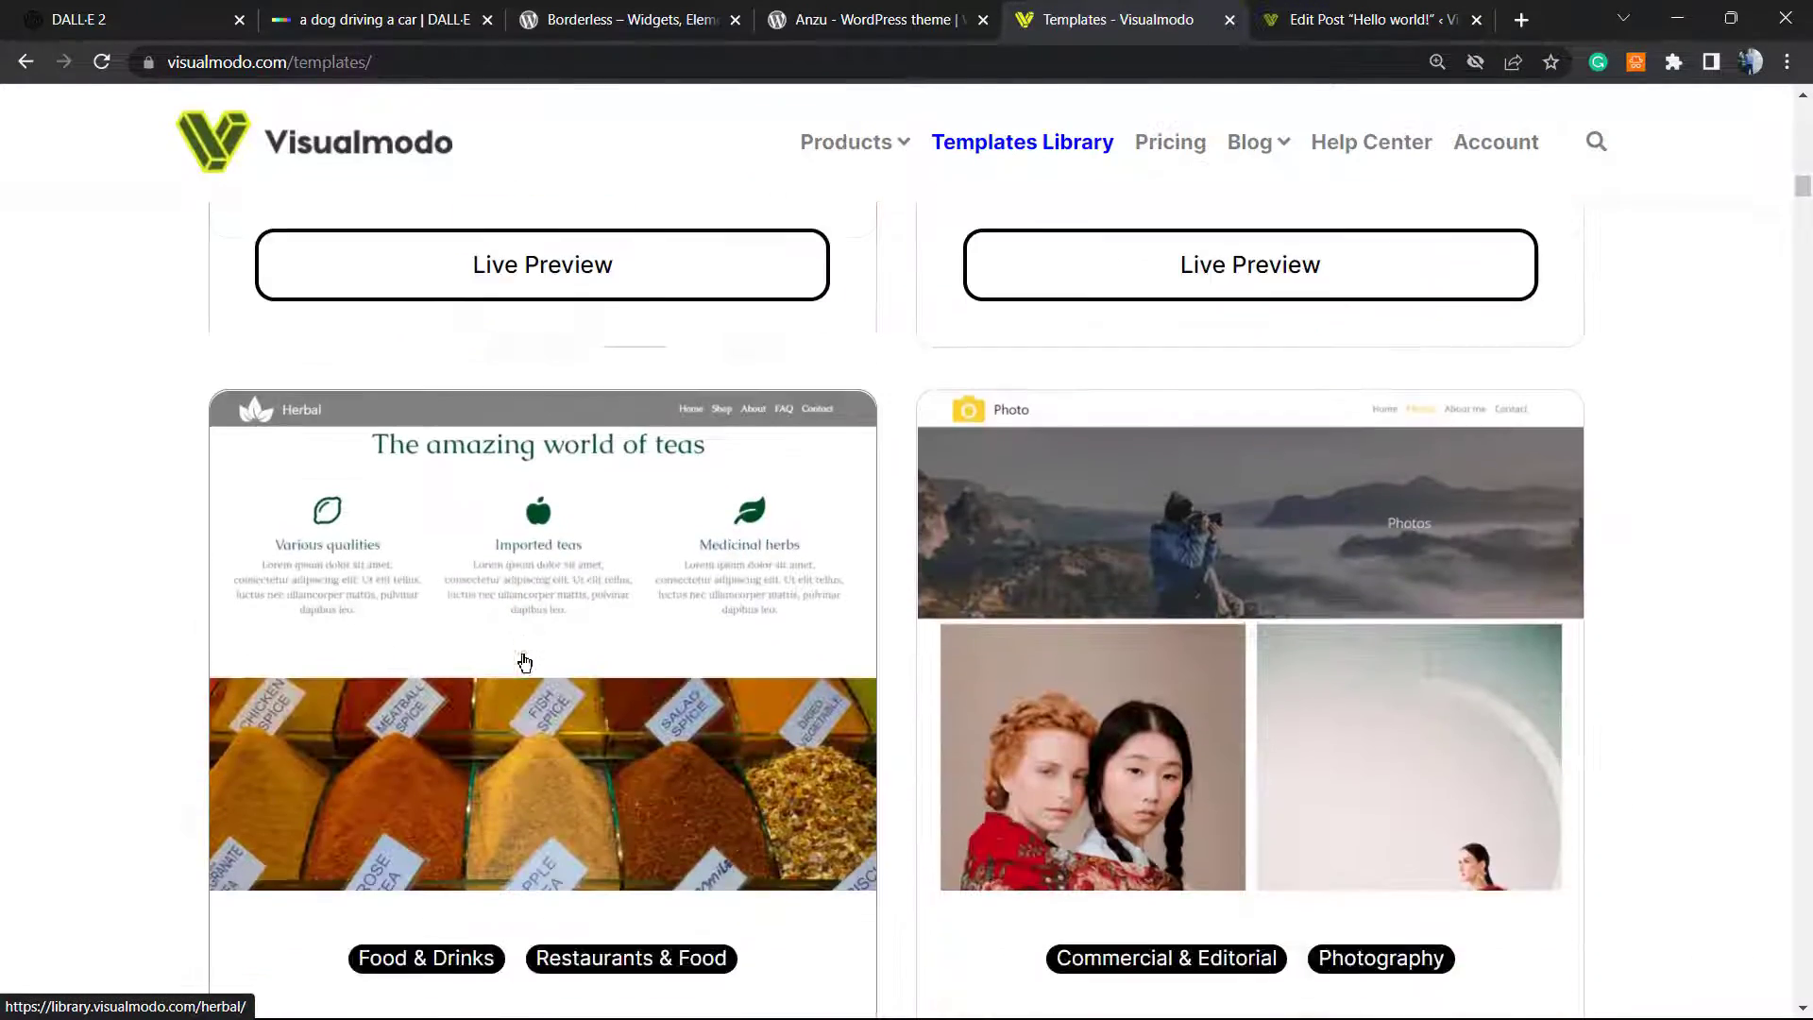
scroll(524, 663, "down", 1)
scroll(830, 668, "down", 2)
scroll(838, 668, "down", 3)
scroll(845, 663, "down", 4)
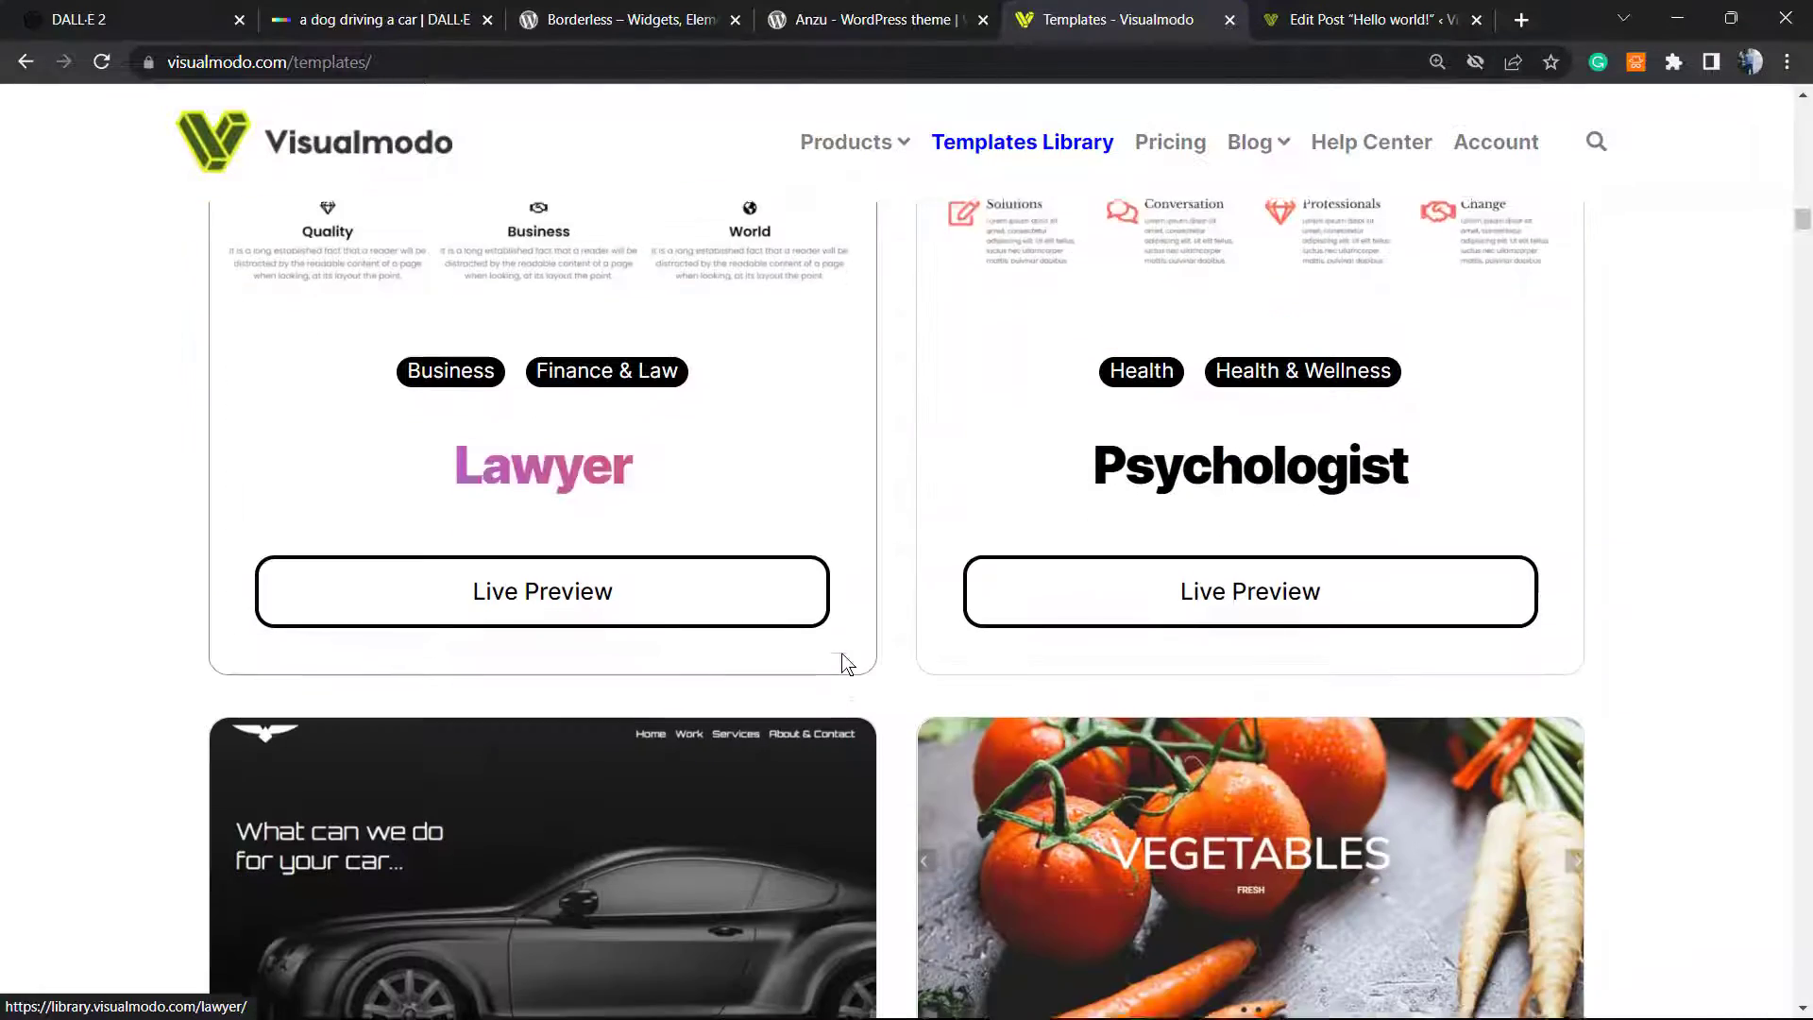
scroll(844, 663, "down", 2)
scroll(843, 663, "down", 3)
scroll(842, 663, "down", 3)
scroll(841, 663, "down", 3)
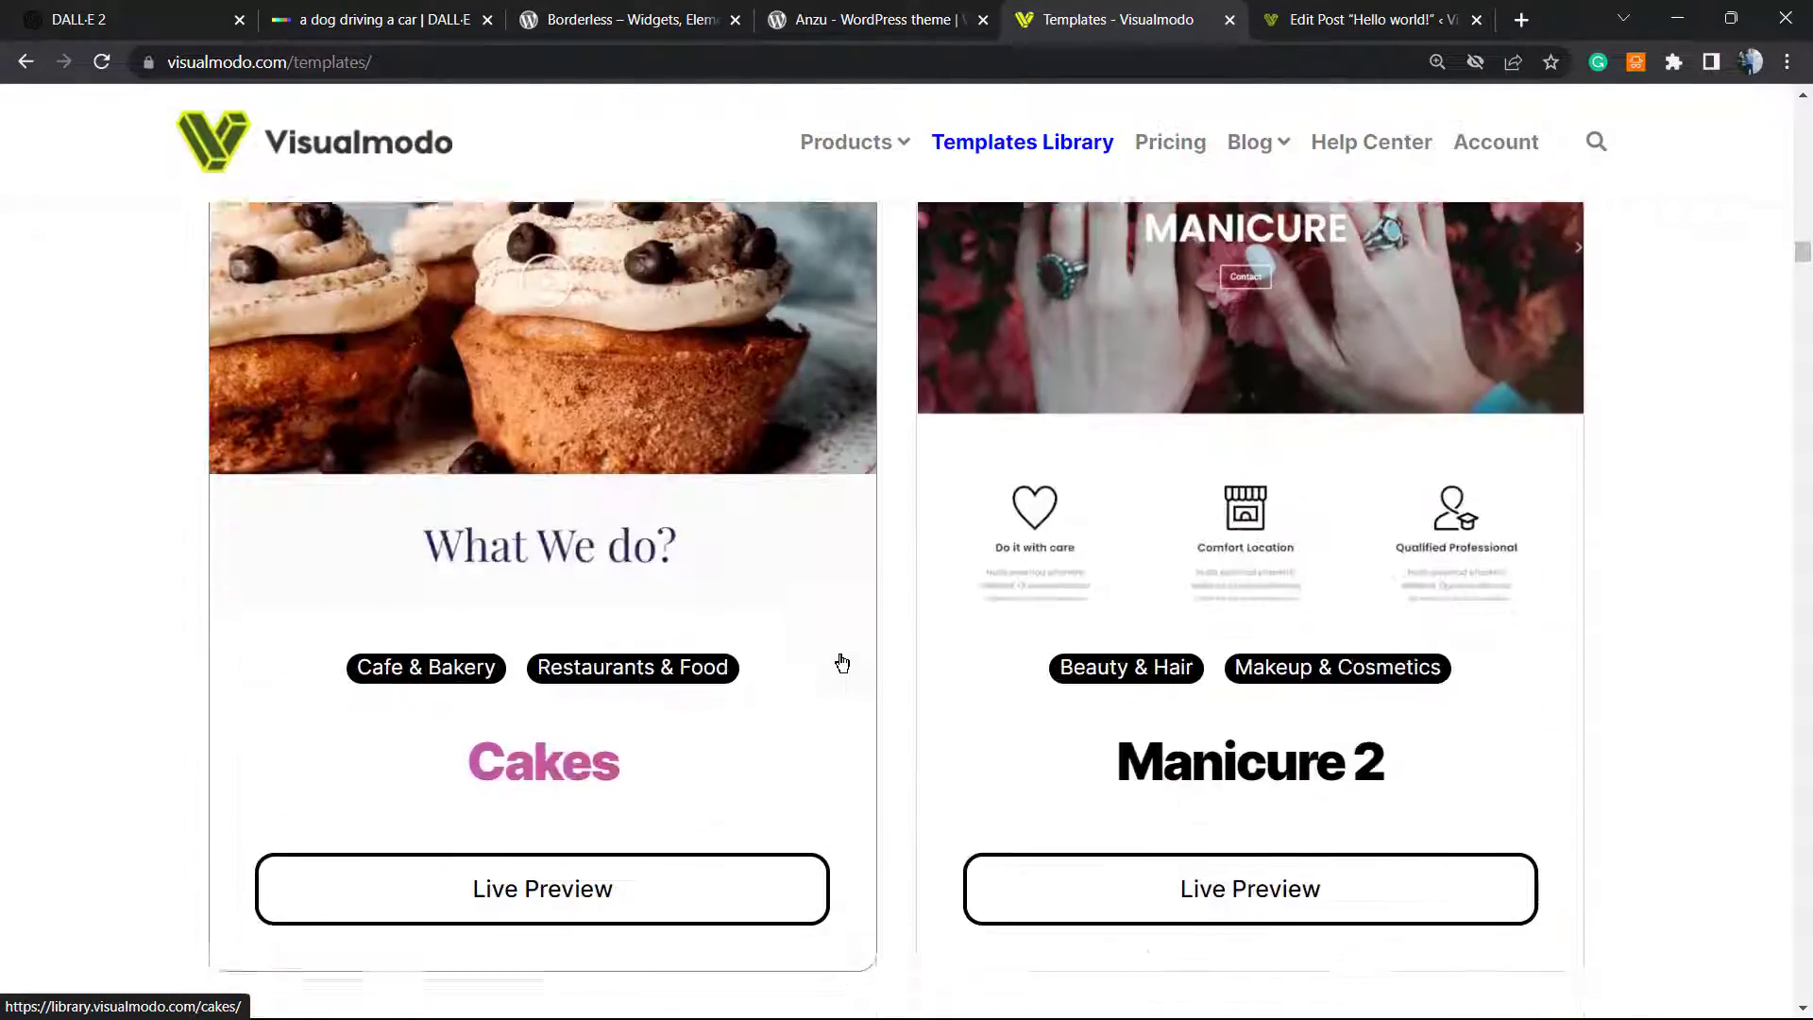
scroll(841, 664, "down", 4)
scroll(842, 663, "down", 4)
scroll(842, 663, "down", 2)
scroll(844, 664, "down", 4)
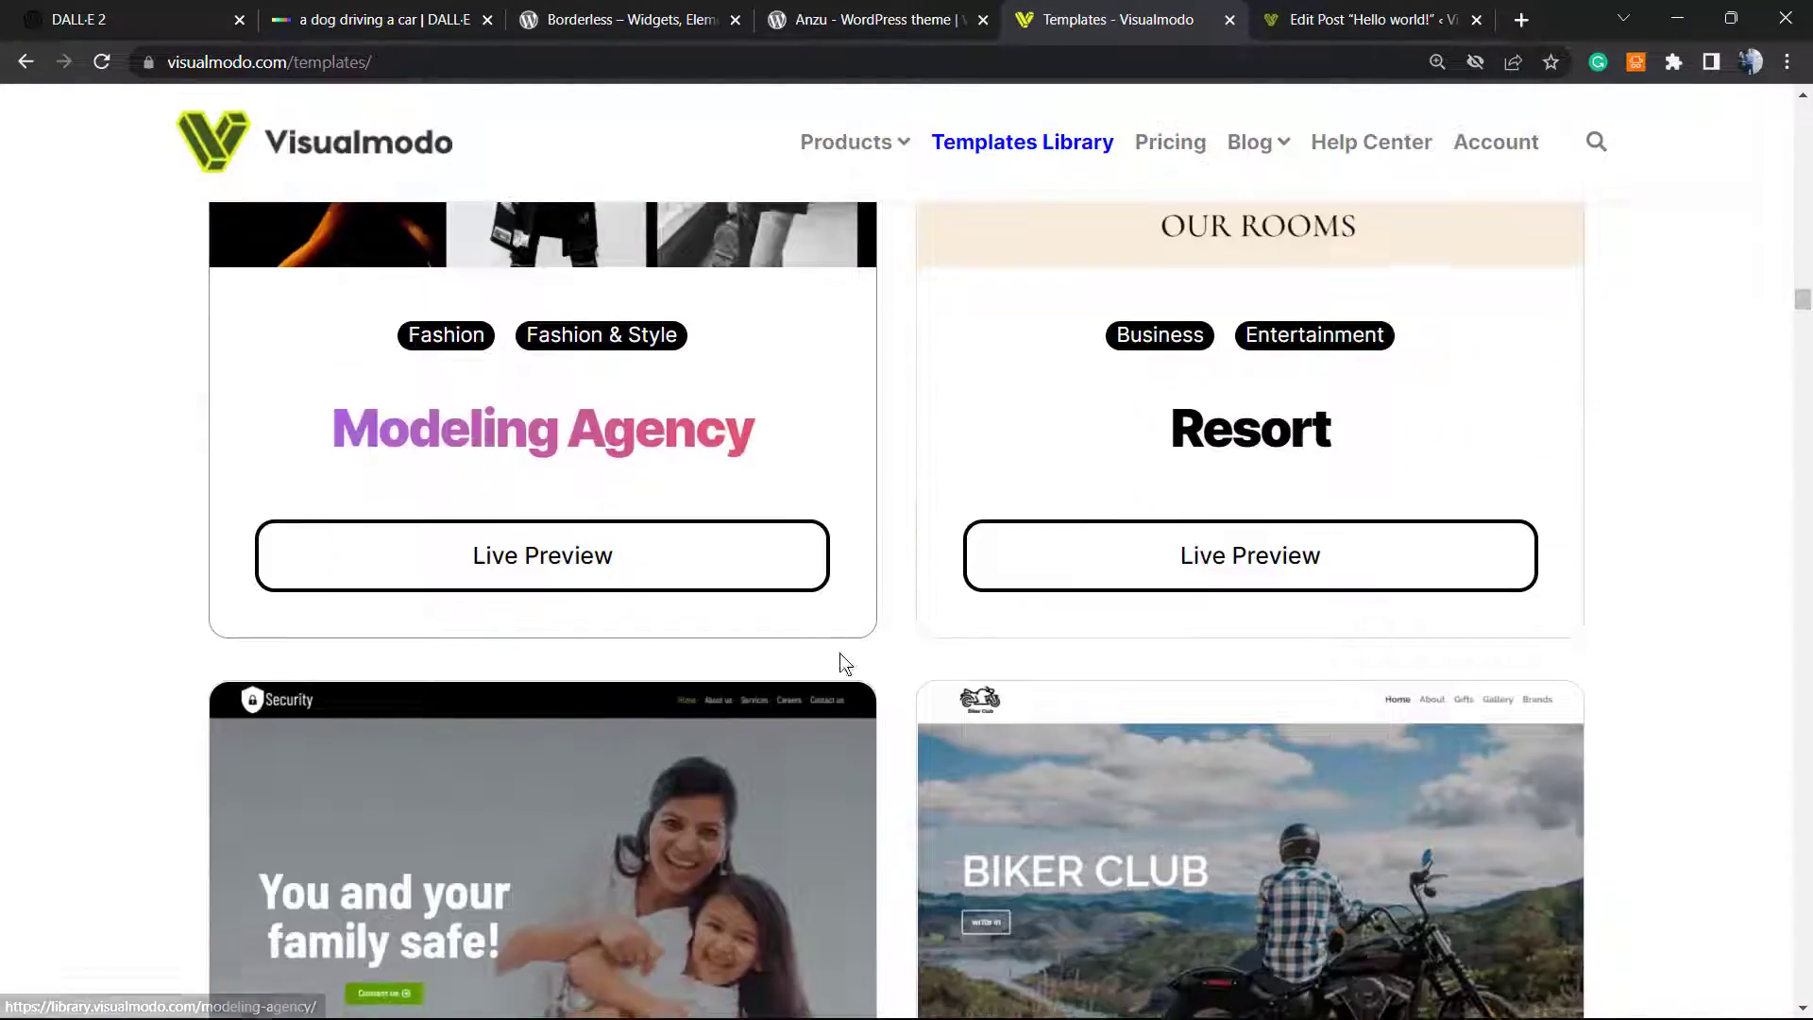
scroll(842, 664, "down", 4)
scroll(842, 663, "down", 2)
scroll(841, 664, "down", 4)
scroll(841, 663, "down", 2)
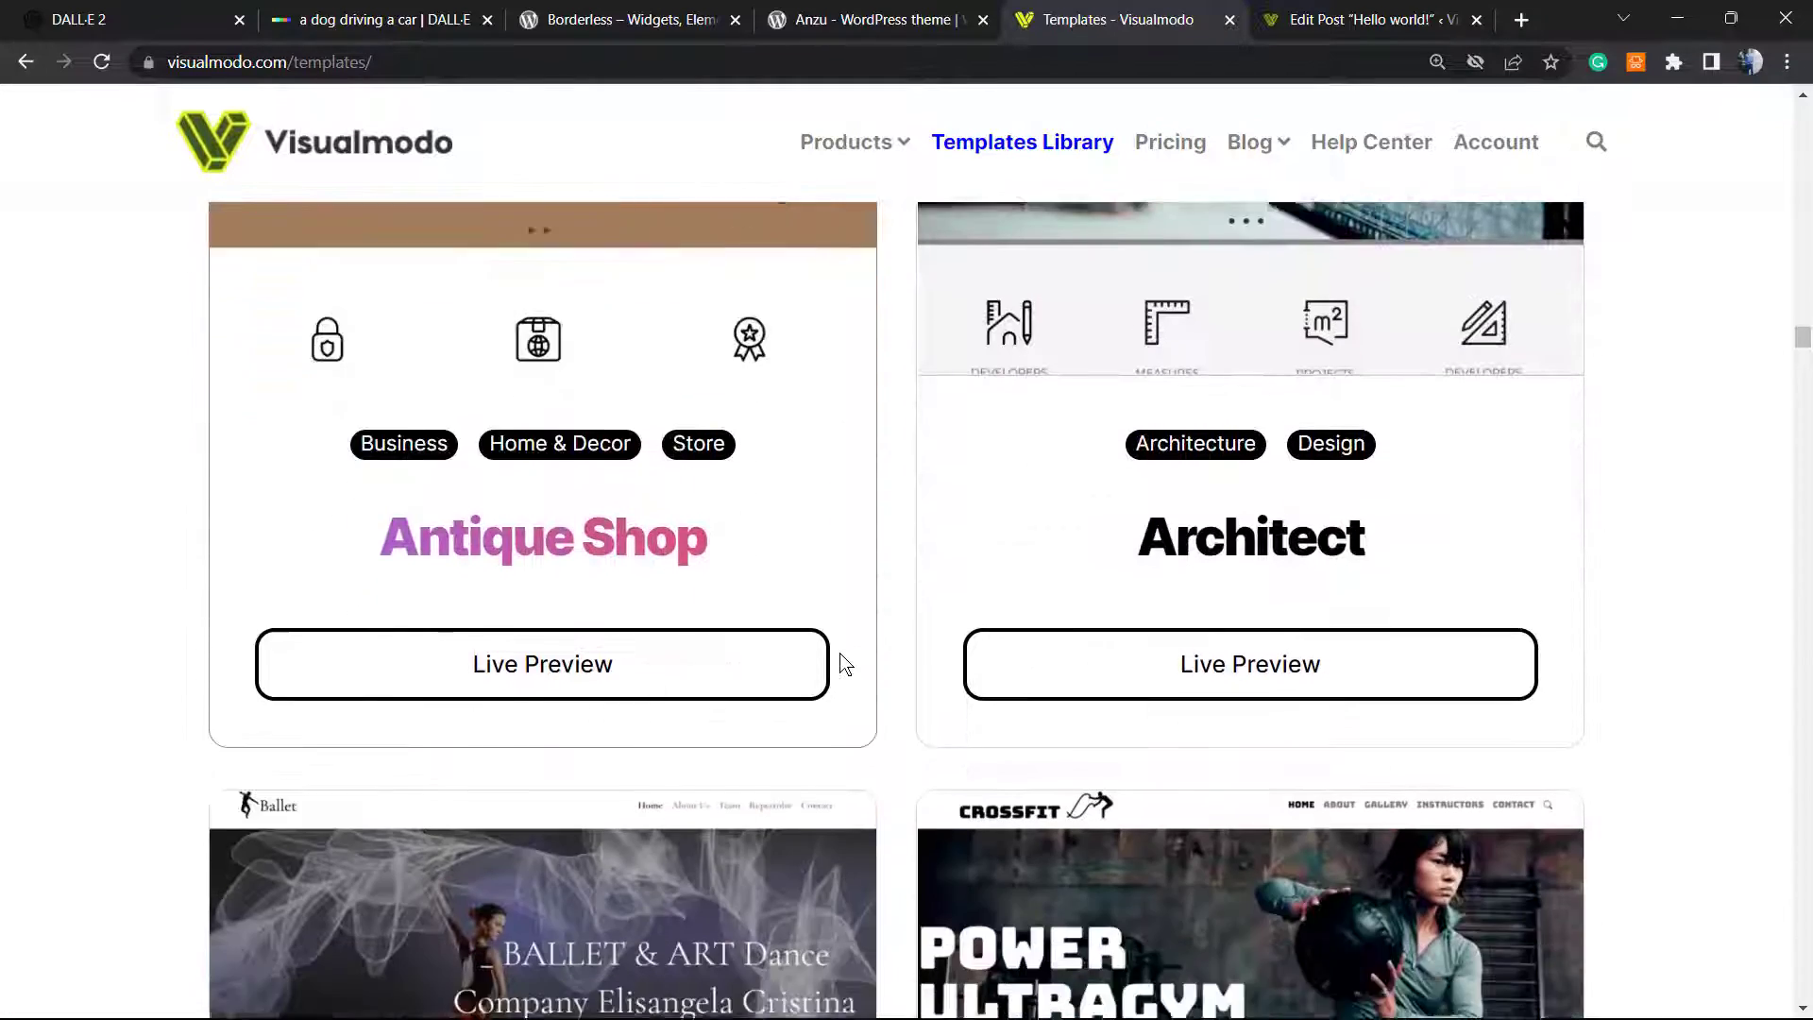
scroll(842, 663, "down", 4)
scroll(898, 635, "down", 2)
scroll(898, 619, "down", 4)
scroll(886, 502, "down", 4)
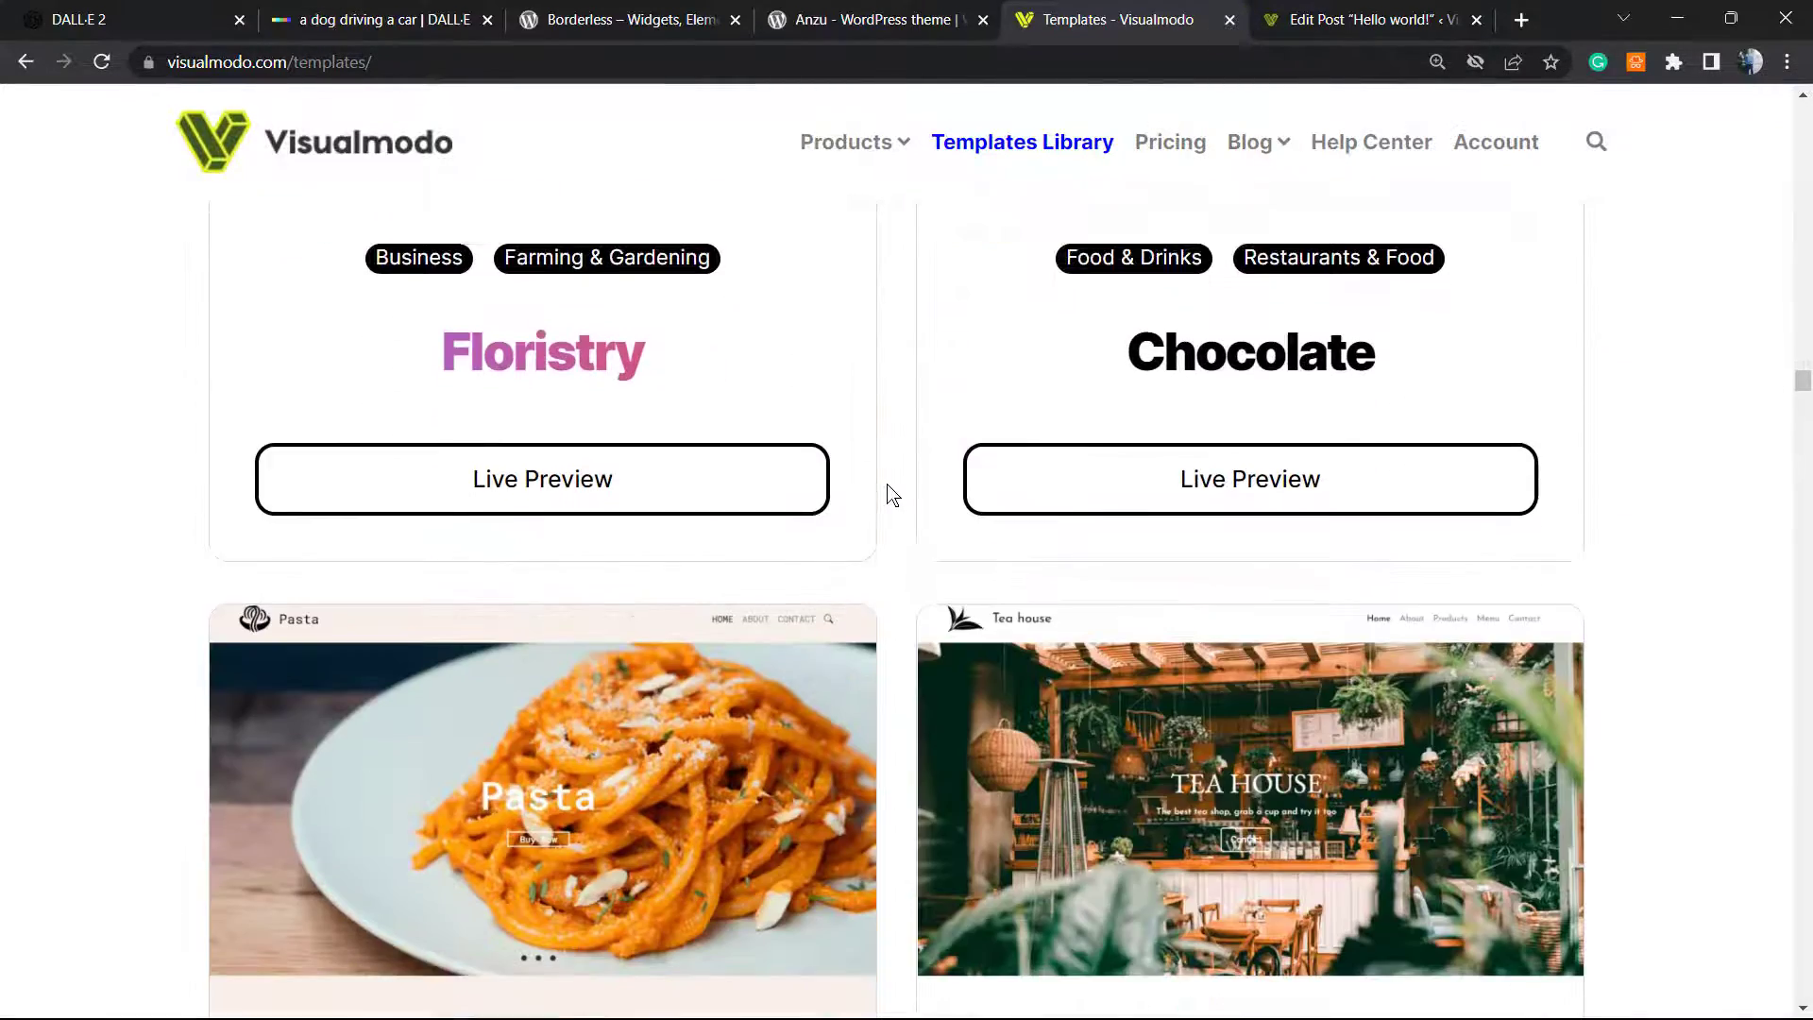